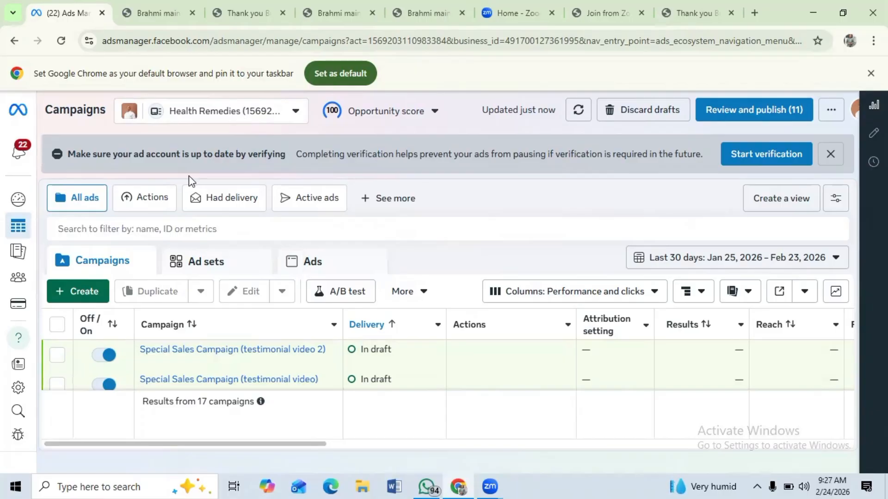
Create a new auction campaign with the Sales objective.
{"action": "left_click", "coordinate": [83, 296]}
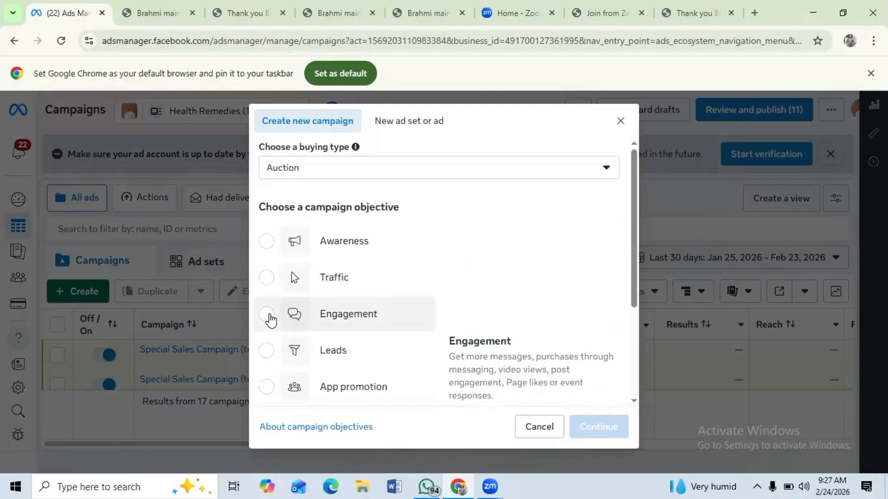
{"action": "left_click_drag", "start_coordinate": [638, 229], "coordinate": [638, 267]}
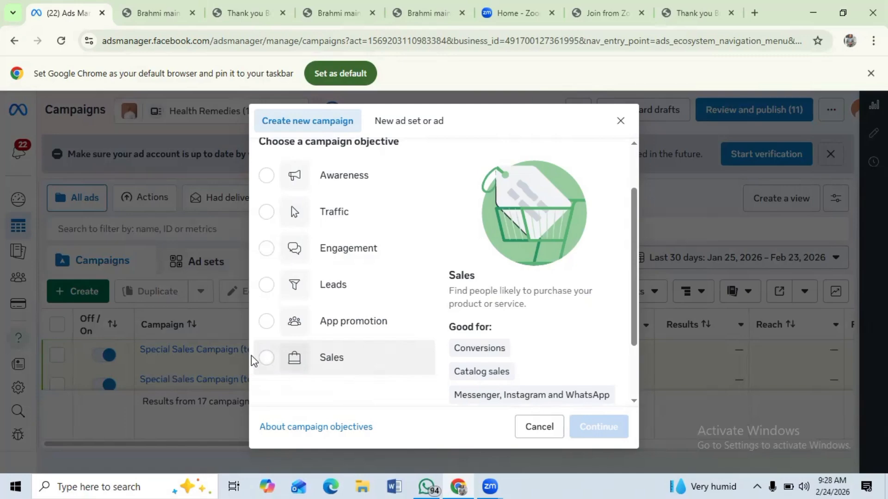
{"action": "left_click", "coordinate": [267, 357]}
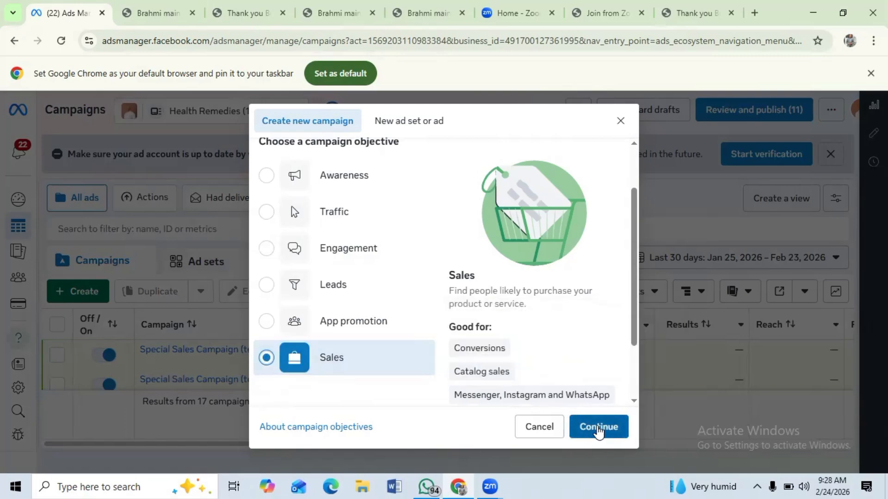
{"action": "left_click", "coordinate": [599, 425]}
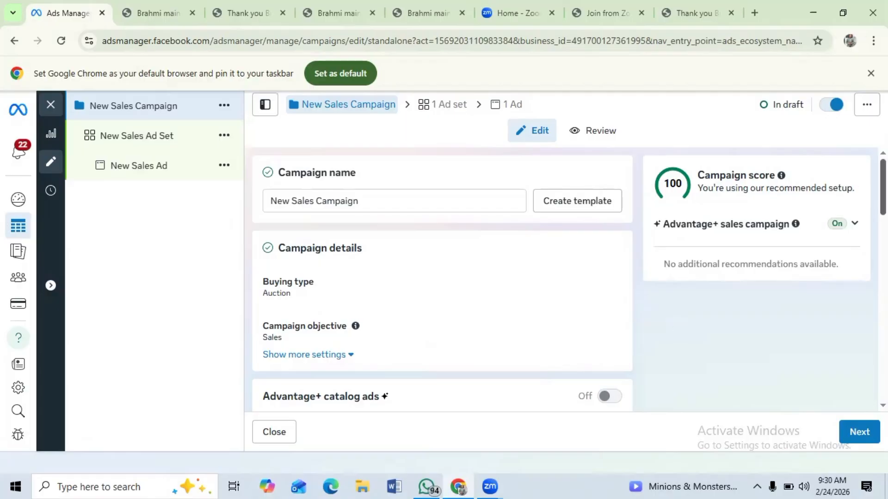
Rename the campaign as New Sales Campaign 1.
{"action": "scroll", "coordinate": [883, 185], "scroll_direction": "down", "scroll_amount": 2}
{"action": "scroll", "coordinate": [882, 185], "scroll_direction": "up", "scroll_amount": 2}
{"action": "left_click", "coordinate": [363, 202]}
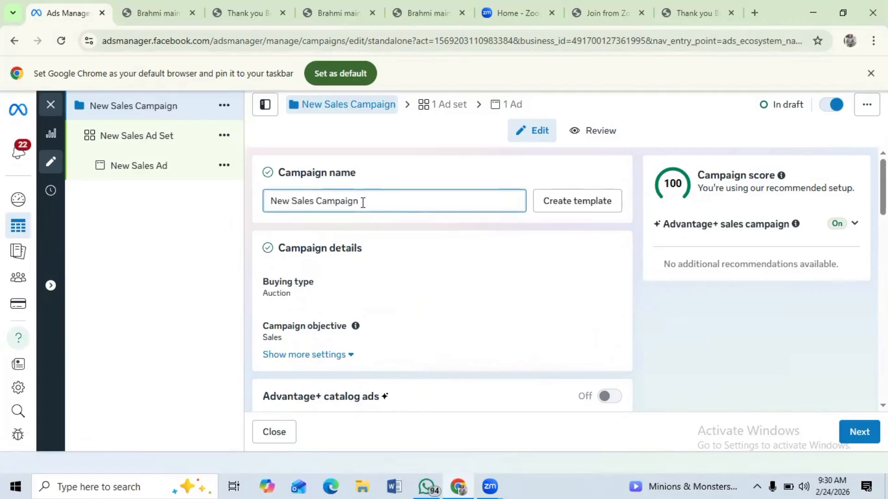
{"action": "type", "text": "1"}
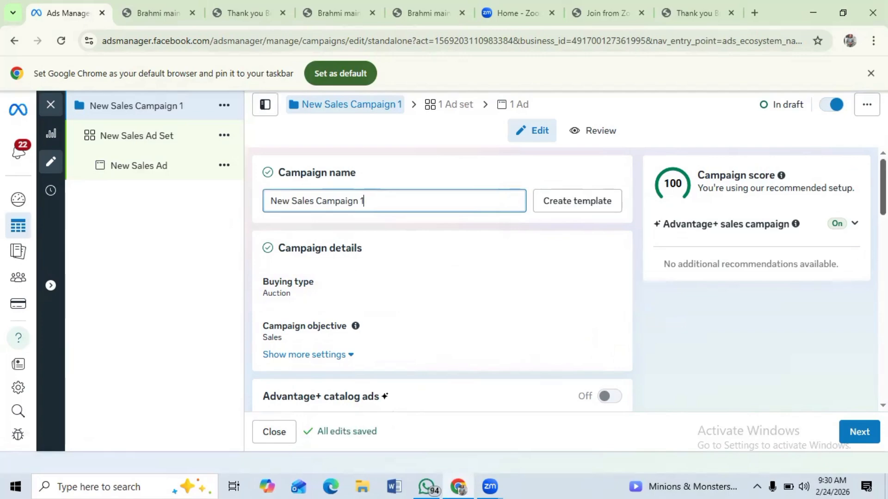
Set the campaign's daily budget to 20,000 NGN.
{"action": "left_click_drag", "start_coordinate": [883, 190], "coordinate": [883, 260]}
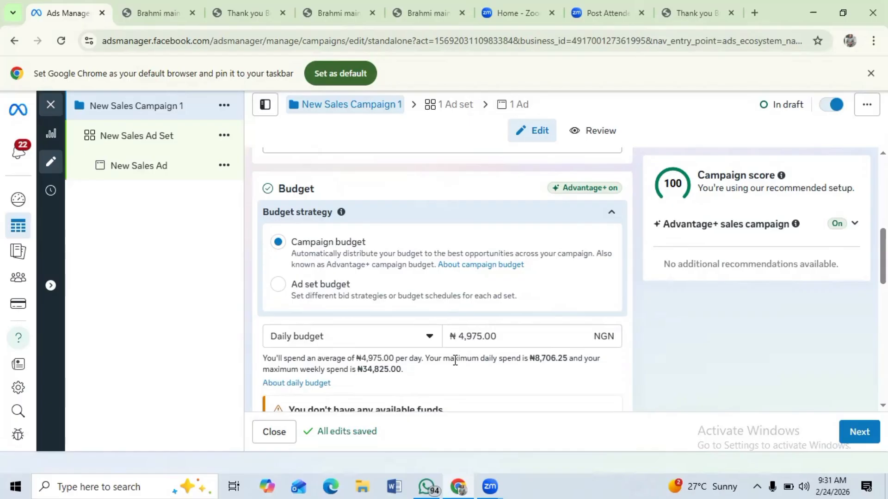
{"action": "left_click", "coordinate": [499, 336]}
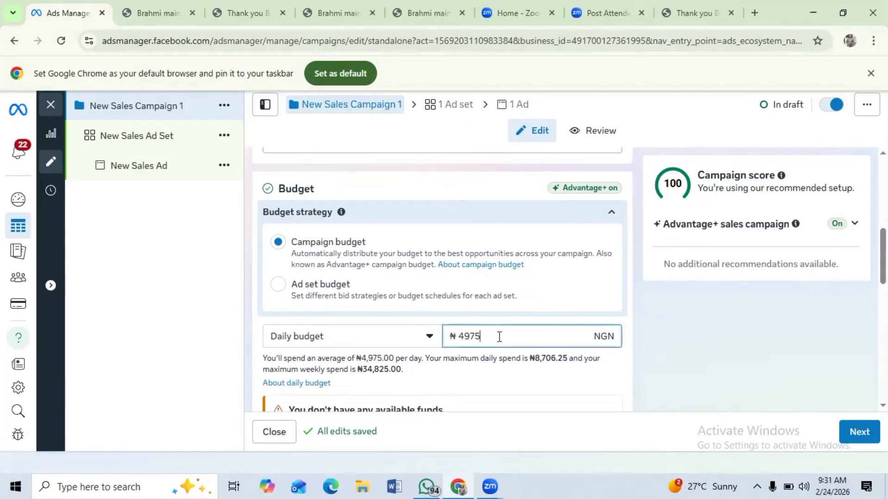
{"action": "key", "text": "BackSpace"}
{"action": "key", "text": "BackSpace"}
{"action": "key", "text": "BackSpace"}
{"action": "key", "text": "BackSpace"}
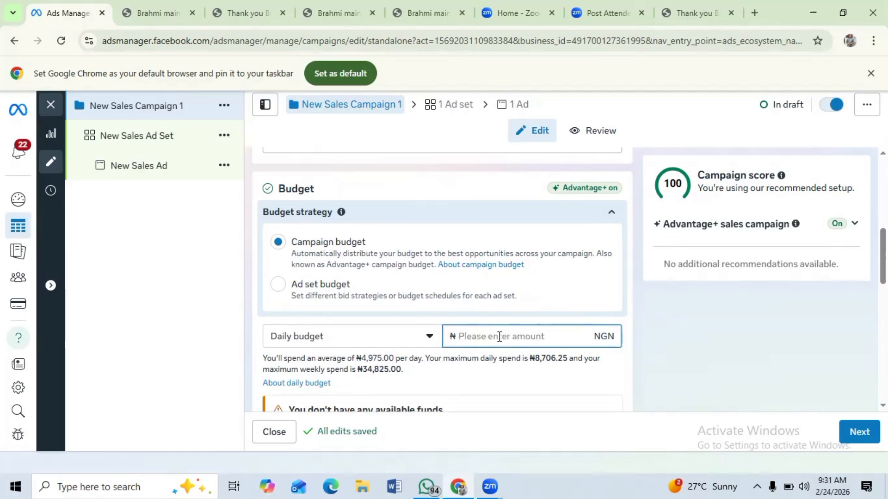
{"action": "type", "text": "20000"}
Review the campaign's budget details, bid strategy, A/B test, audience segment reporting and Special Ad Categories settings.
{"action": "mouse_move", "coordinate": [882, 255]}
{"action": "left_mouse_down"}
{"action": "mouse_move", "coordinate": [883, 285]}
{"action": "mouse_move", "coordinate": [882, 272]}
{"action": "left_mouse_up"}
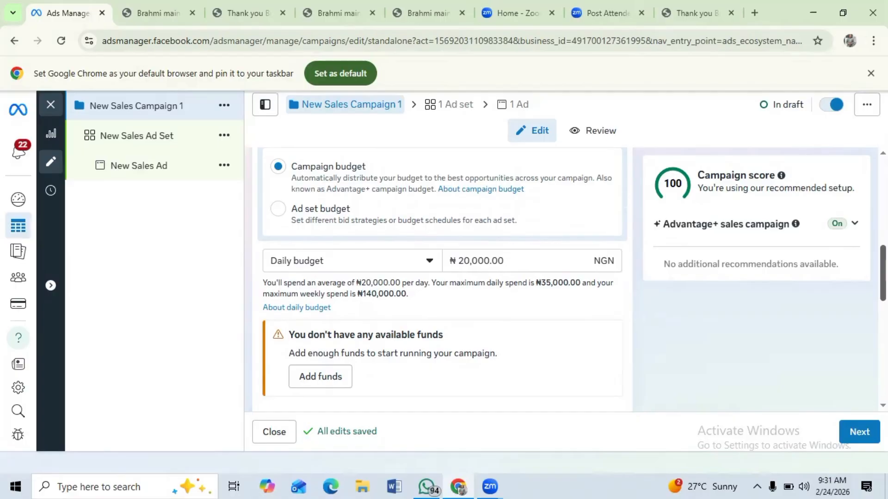
{"action": "scroll", "coordinate": [442, 277], "scroll_direction": "down", "scroll_amount": 2}
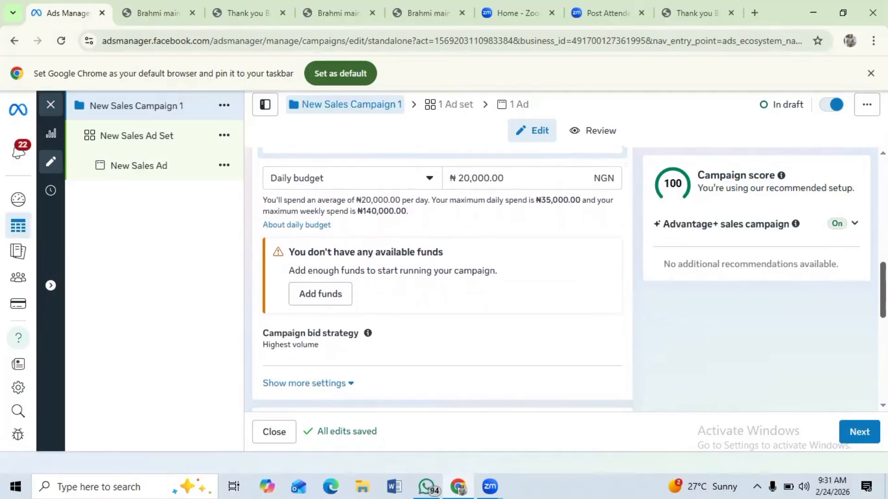
{"action": "scroll", "coordinate": [442, 277], "scroll_direction": "down", "scroll_amount": 1}
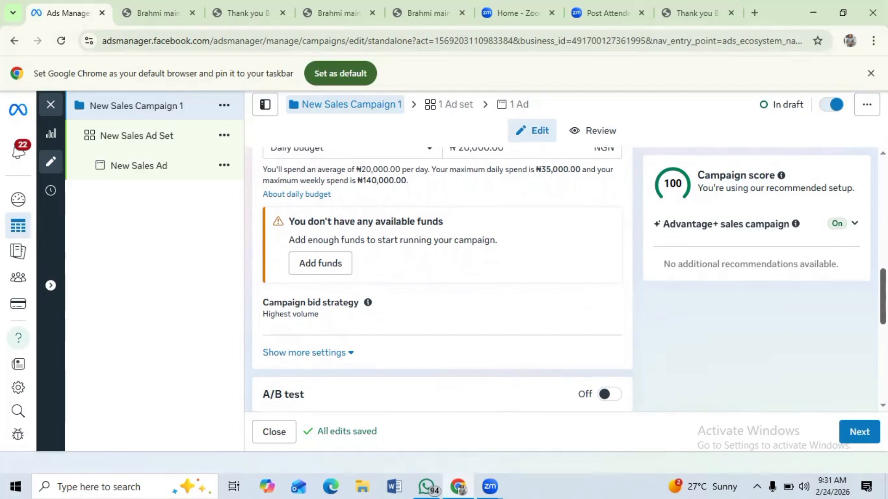
{"action": "scroll", "coordinate": [442, 277], "scroll_direction": "down", "scroll_amount": 2}
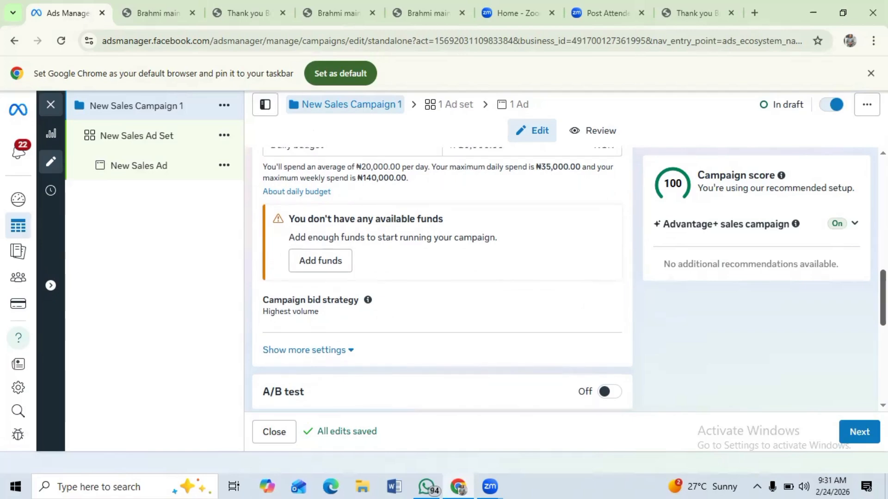
{"action": "scroll", "coordinate": [441, 278], "scroll_direction": "down", "scroll_amount": 3}
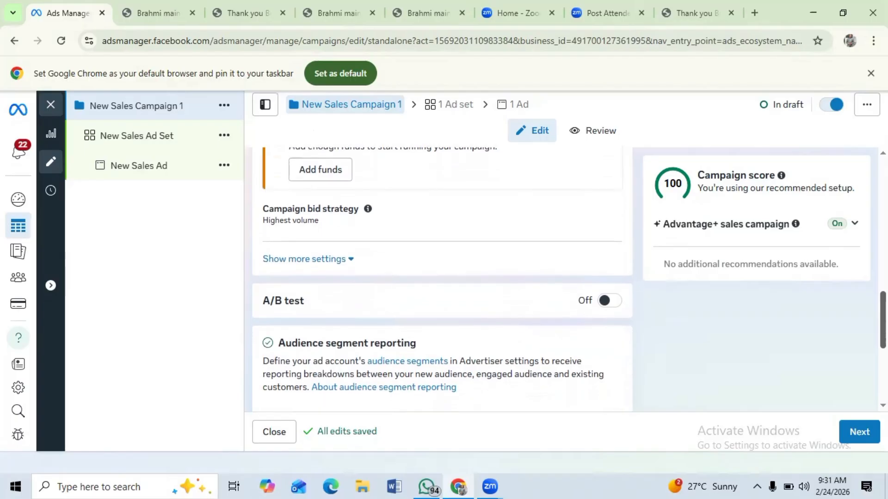
{"action": "scroll", "coordinate": [441, 277], "scroll_direction": "up", "scroll_amount": 5}
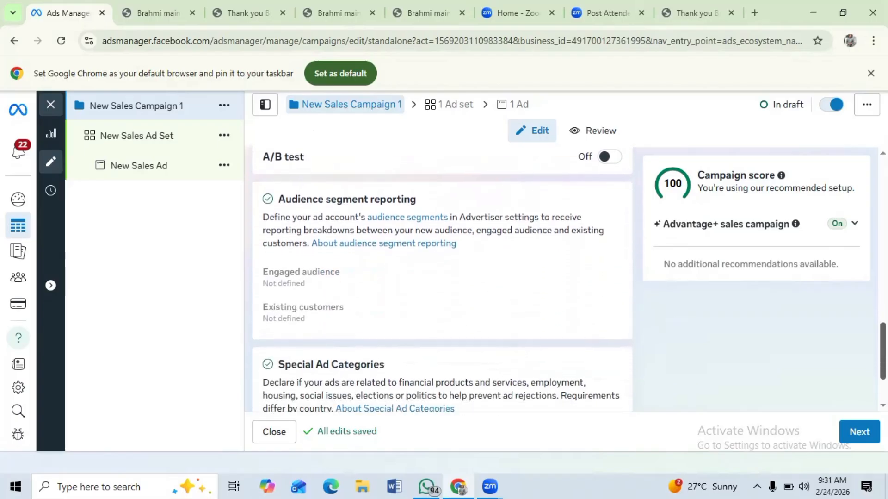
{"action": "scroll", "coordinate": [442, 277], "scroll_direction": "up", "scroll_amount": 2}
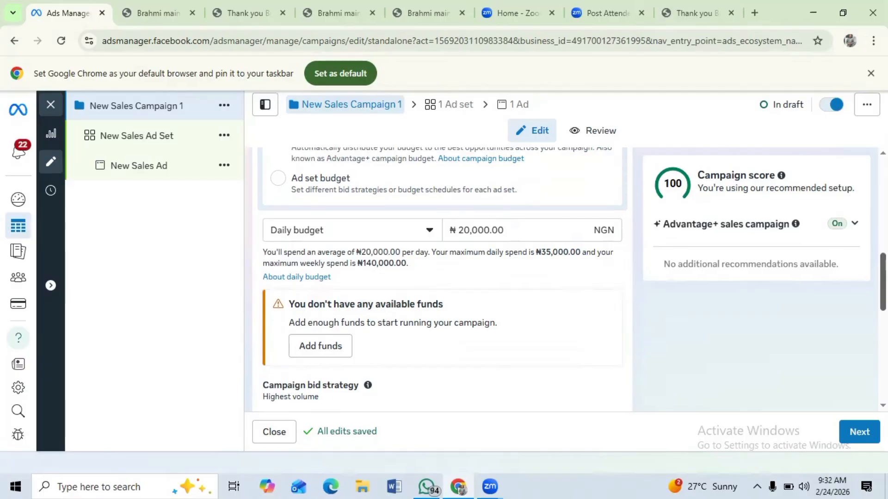
{"action": "scroll", "coordinate": [442, 278], "scroll_direction": "down", "scroll_amount": 1}
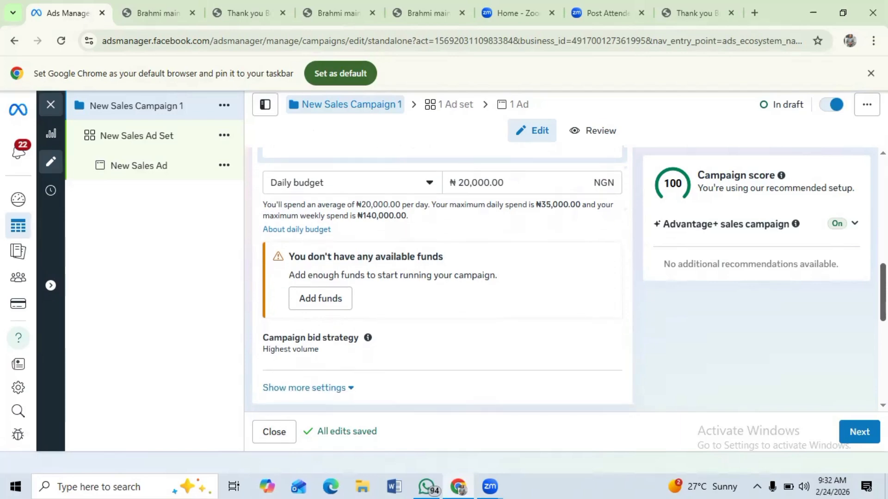
{"action": "scroll", "coordinate": [442, 278], "scroll_direction": "up", "scroll_amount": 2}
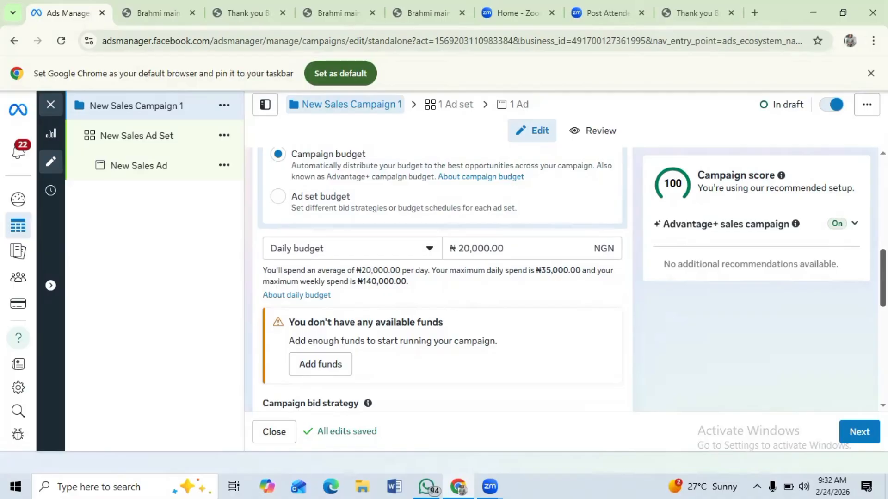
{"action": "scroll", "coordinate": [442, 277], "scroll_direction": "down", "scroll_amount": 1}
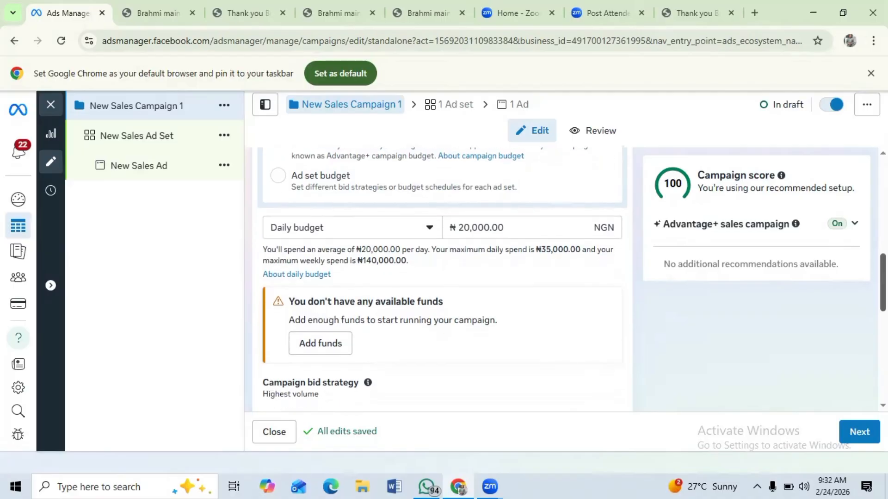
{"action": "scroll", "coordinate": [441, 277], "scroll_direction": "up", "scroll_amount": 1}
{"action": "scroll", "coordinate": [441, 278], "scroll_direction": "down", "scroll_amount": 1}
{"action": "scroll", "coordinate": [441, 277], "scroll_direction": "down", "scroll_amount": 1}
{"action": "scroll", "coordinate": [441, 277], "scroll_direction": "down", "scroll_amount": 5}
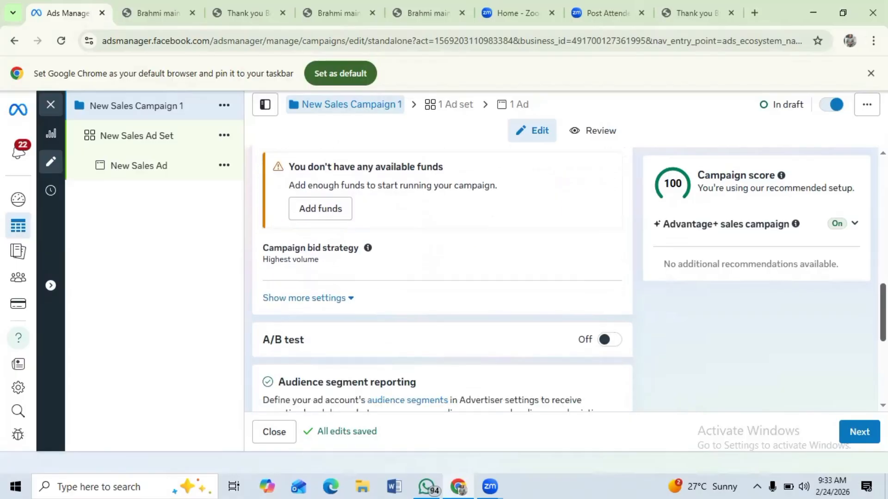
{"action": "scroll", "coordinate": [441, 278], "scroll_direction": "down", "scroll_amount": 4}
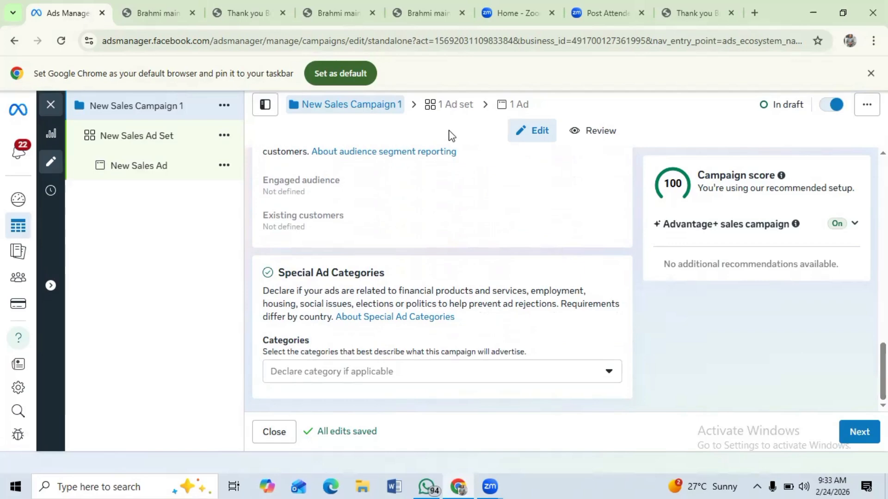
Open the campaign's ad set and set its conversion location to Website.
{"action": "left_click", "coordinate": [456, 111]}
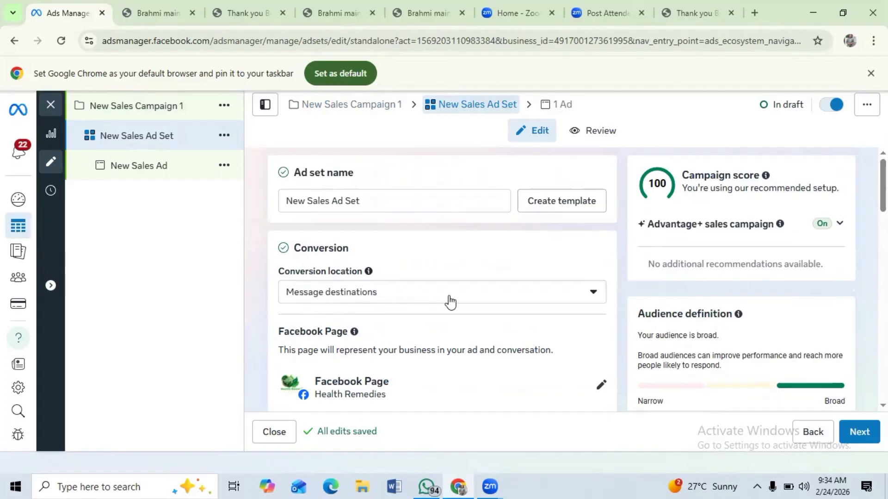
{"action": "left_click", "coordinate": [594, 293]}
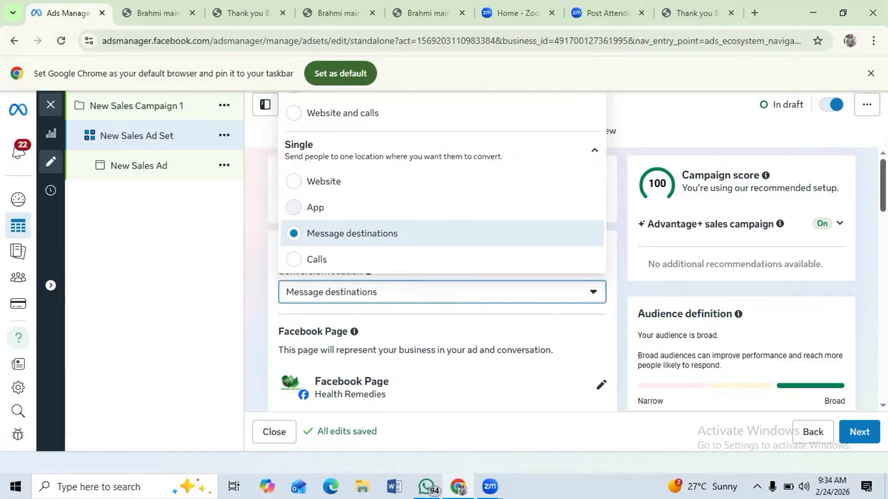
{"action": "mouse_move", "coordinate": [883, 185]}
{"action": "left_mouse_down"}
{"action": "mouse_move", "coordinate": [883, 202]}
{"action": "mouse_move", "coordinate": [883, 185]}
{"action": "left_mouse_up"}
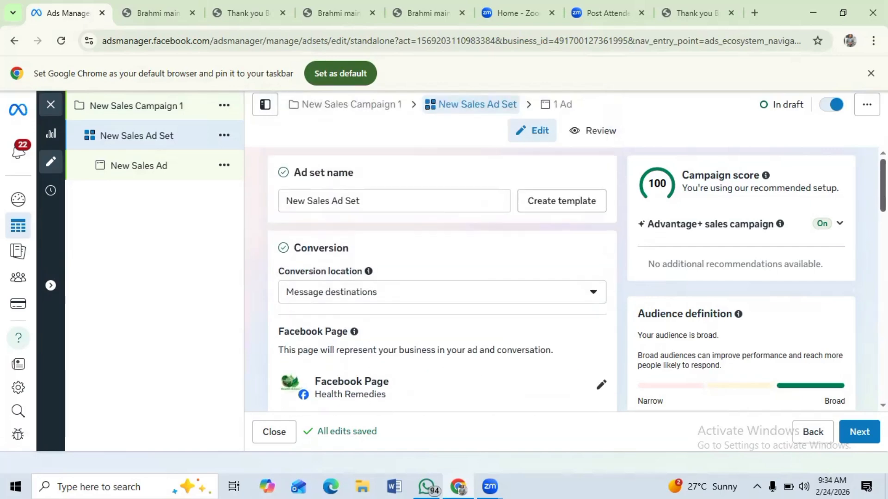
{"action": "left_click", "coordinate": [592, 294]}
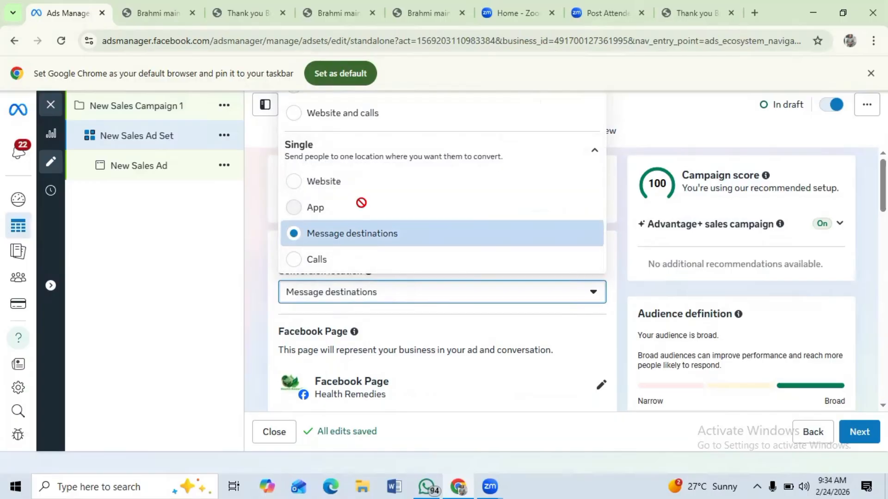
{"action": "left_click", "coordinate": [295, 185]}
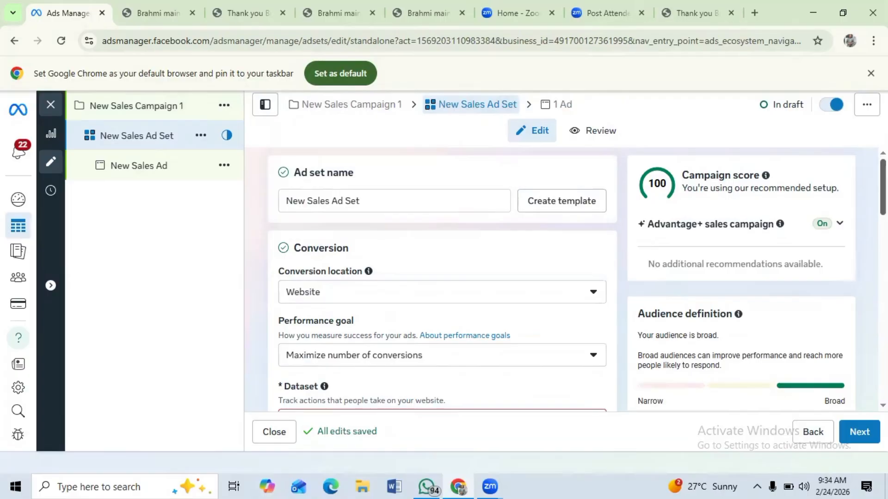
Select the BraHmi Shakti dataset for tracking the ad set's website conversions.
{"action": "scroll", "coordinate": [442, 278], "scroll_direction": "down", "scroll_amount": 3}
{"action": "left_click_drag", "start_coordinate": [882, 216], "coordinate": [882, 220]}
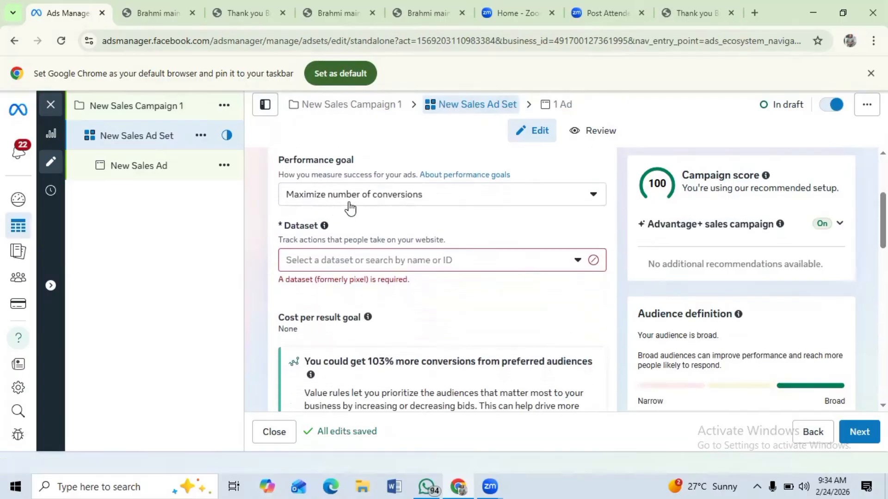
{"action": "left_click", "coordinate": [578, 262]}
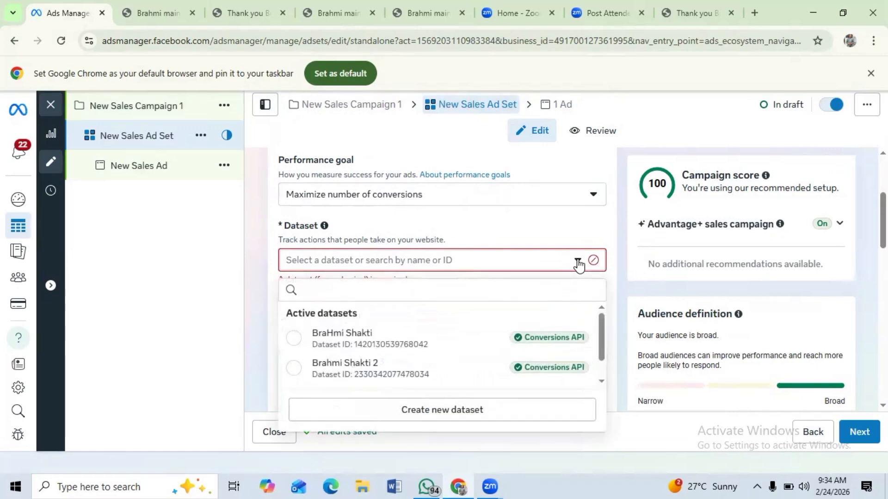
{"action": "scroll", "coordinate": [597, 348], "scroll_direction": "down", "scroll_amount": 1}
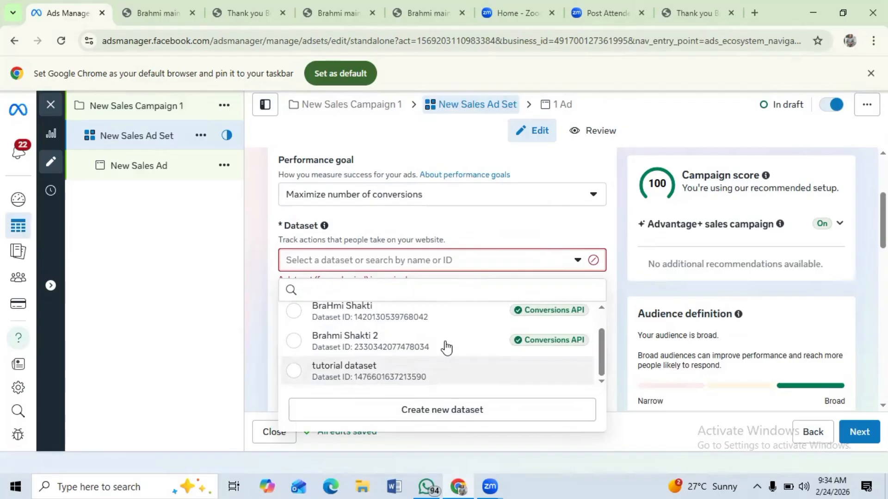
{"action": "left_click", "coordinate": [362, 315]}
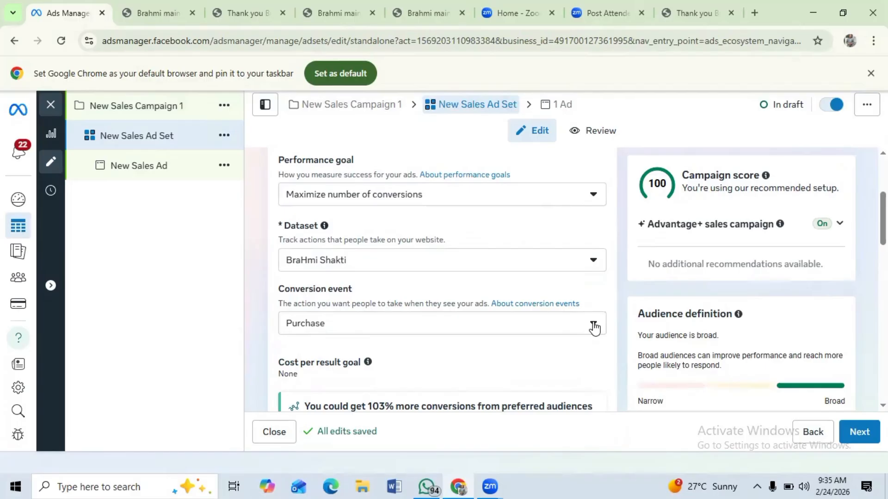
Change the ad set's audience location to the state of Lagos, Nigeria.
{"action": "scroll", "coordinate": [442, 277], "scroll_direction": "down", "scroll_amount": 6}
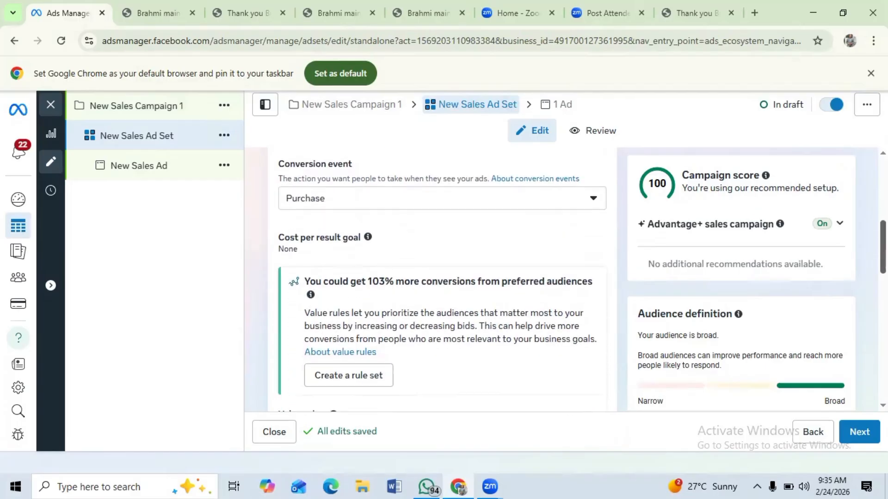
{"action": "scroll", "coordinate": [443, 278], "scroll_direction": "down", "scroll_amount": 3}
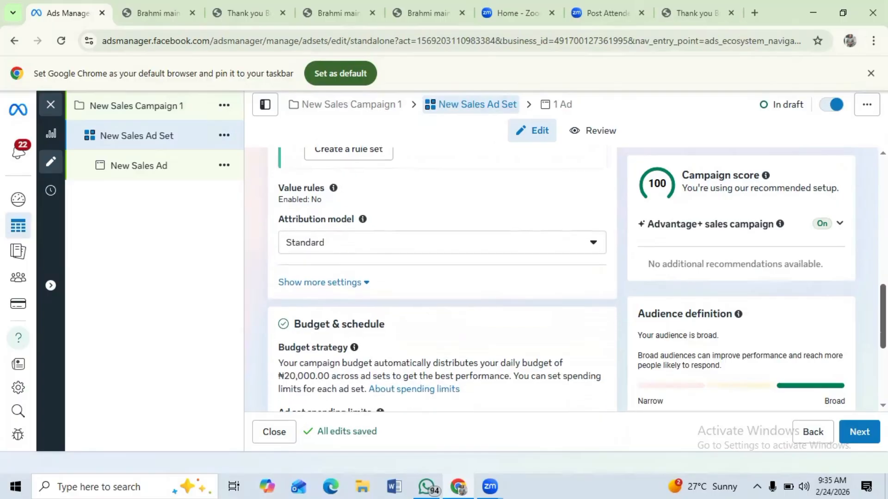
{"action": "scroll", "coordinate": [442, 278], "scroll_direction": "down", "scroll_amount": 4}
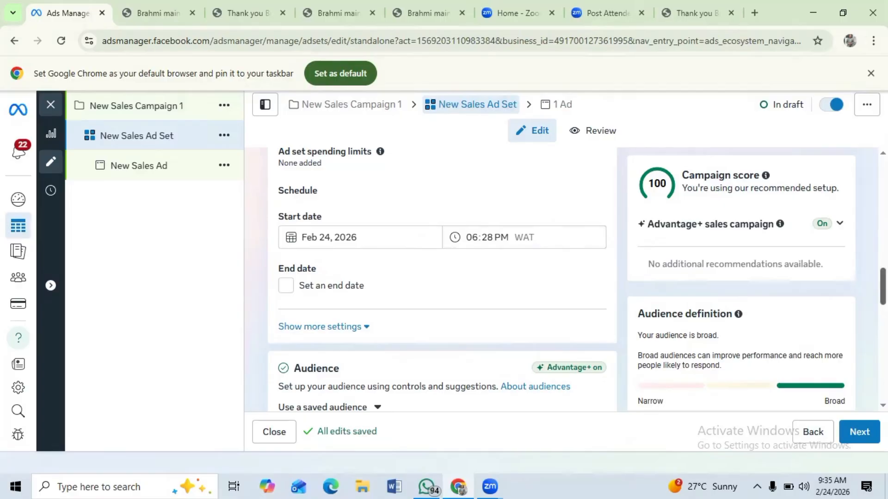
{"action": "scroll", "coordinate": [442, 277], "scroll_direction": "down", "scroll_amount": 4}
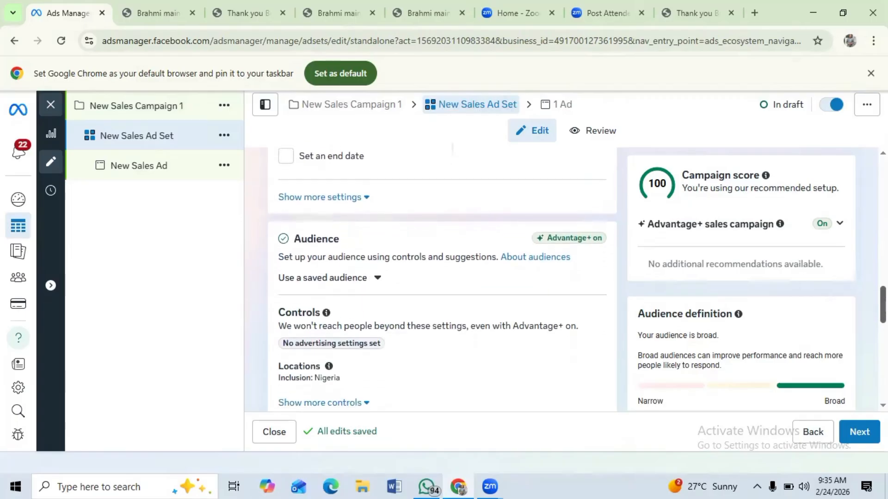
{"action": "scroll", "coordinate": [442, 278], "scroll_direction": "down", "scroll_amount": 1}
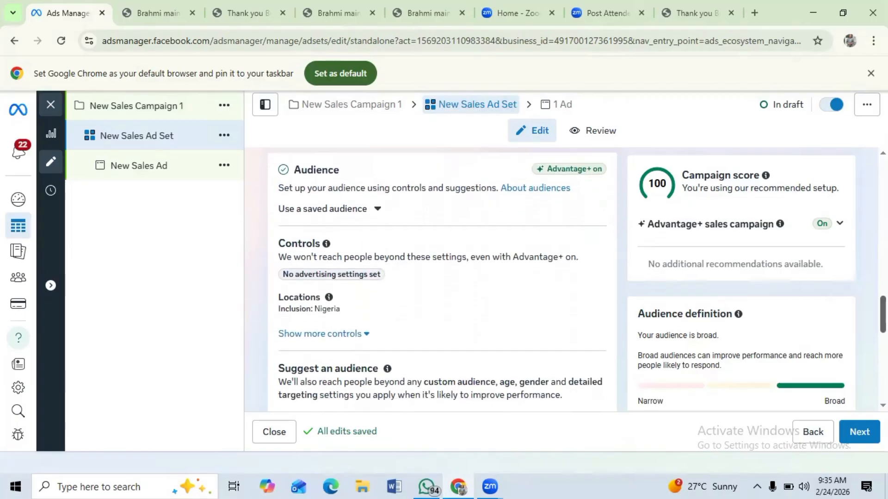
{"action": "scroll", "coordinate": [442, 277], "scroll_direction": "down", "scroll_amount": 3}
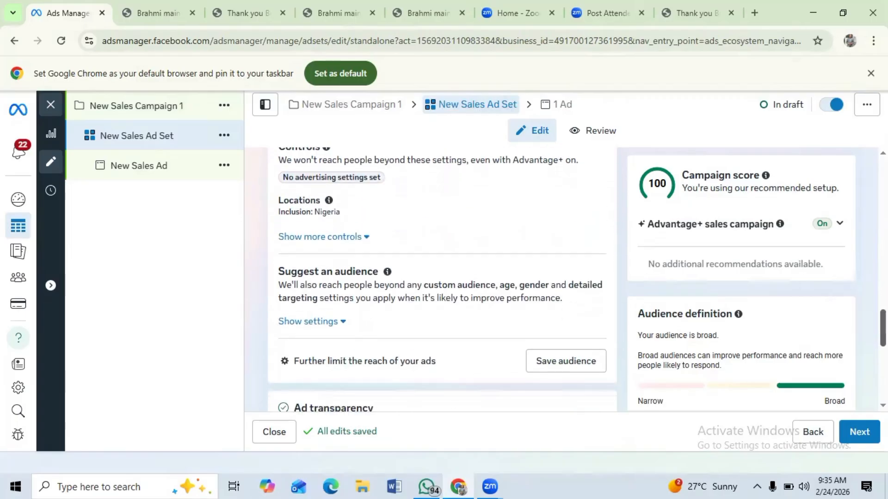
{"action": "mouse_move", "coordinate": [343, 213]}
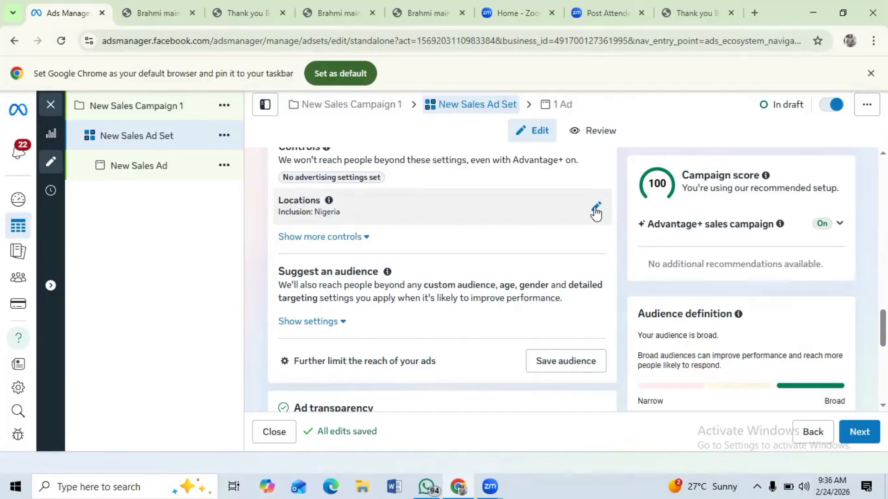
{"action": "left_click", "coordinate": [596, 208]}
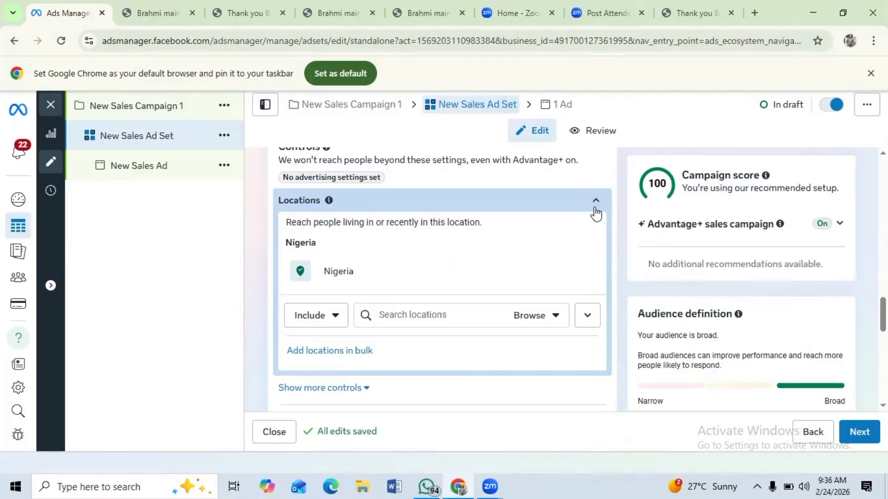
{"action": "left_click", "coordinate": [381, 314]}
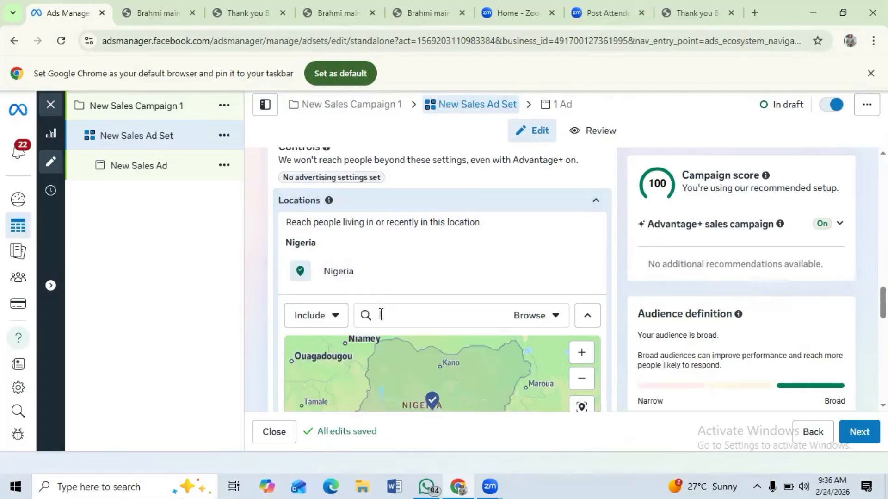
{"action": "type", "text": "la"}
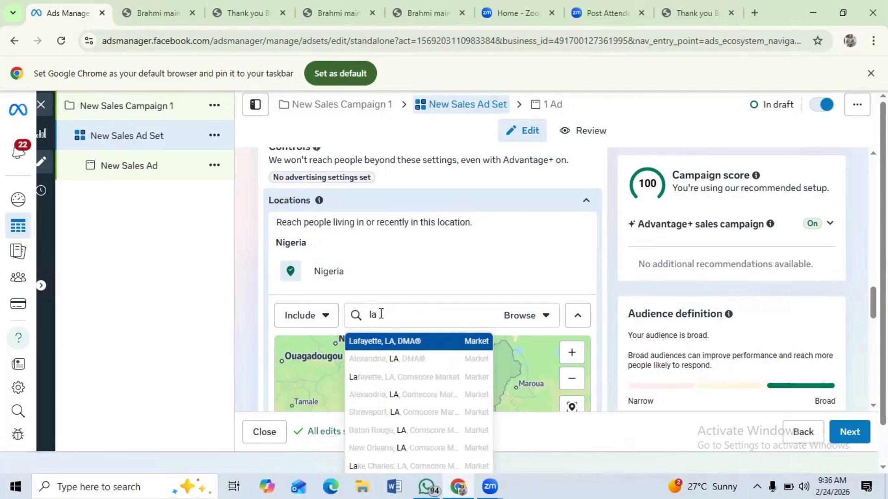
{"action": "type", "text": "gos"}
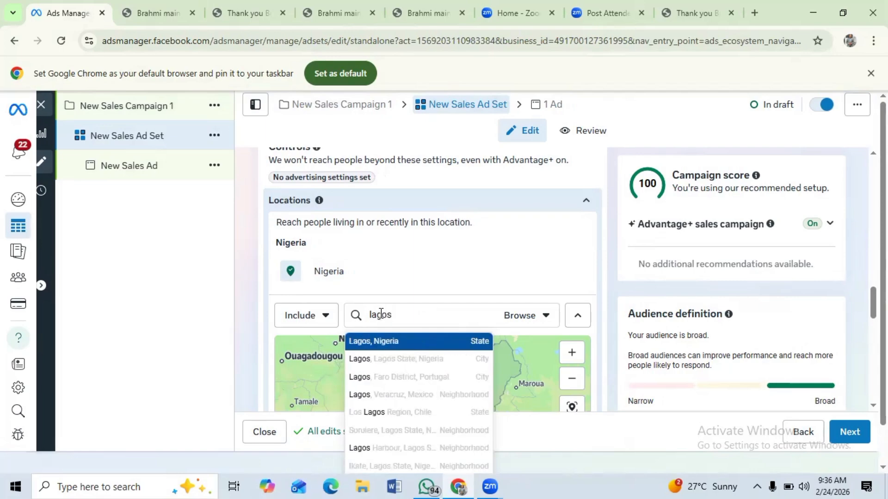
{"action": "left_click", "coordinate": [377, 343]}
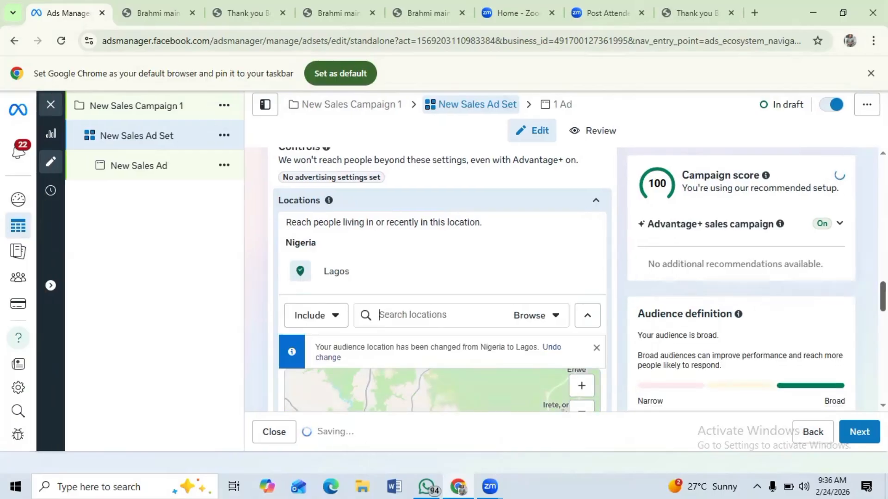
Review the ad set's location map, reach option, audience controls, audience suggestion and ad transparency sections.
{"action": "scroll", "coordinate": [442, 277], "scroll_direction": "down", "scroll_amount": 3}
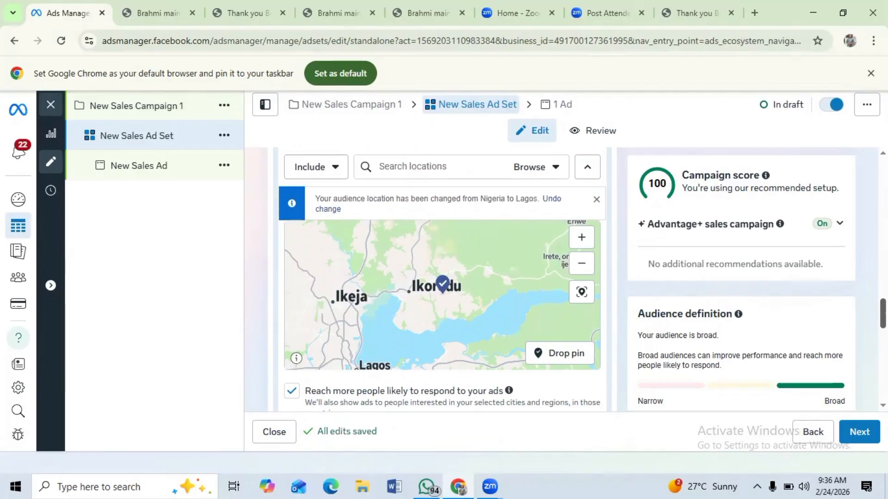
{"action": "scroll", "coordinate": [442, 277], "scroll_direction": "down", "scroll_amount": 5}
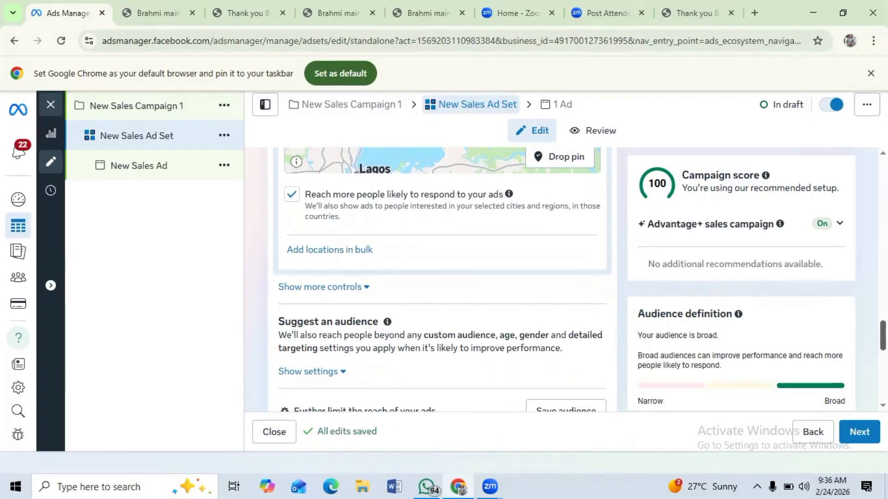
{"action": "scroll", "coordinate": [442, 277], "scroll_direction": "down", "scroll_amount": 4}
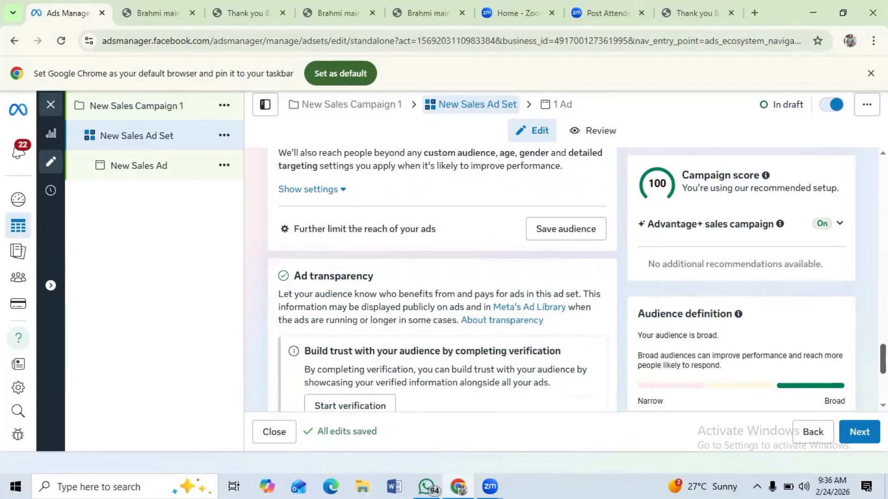
{"action": "scroll", "coordinate": [441, 277], "scroll_direction": "up", "scroll_amount": 5}
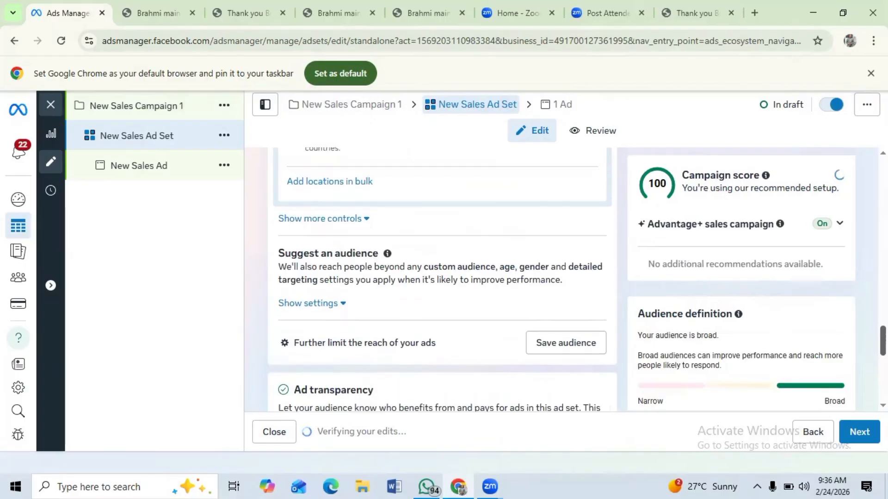
{"action": "scroll", "coordinate": [443, 278], "scroll_direction": "down", "scroll_amount": 3}
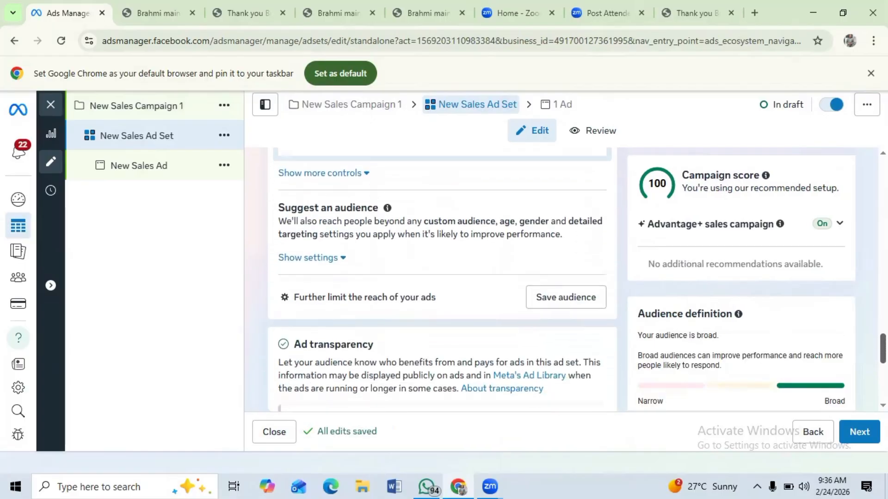
{"action": "scroll", "coordinate": [442, 278], "scroll_direction": "up", "scroll_amount": 9}
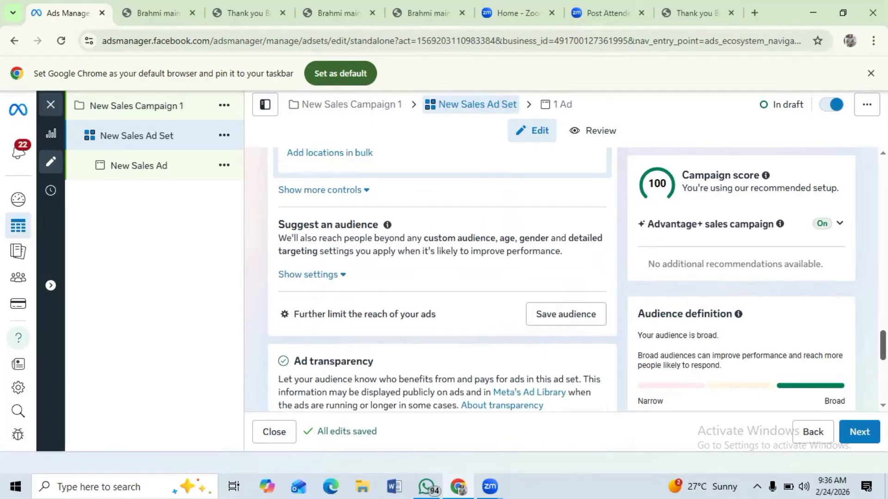
{"action": "scroll", "coordinate": [442, 277], "scroll_direction": "up", "scroll_amount": 2}
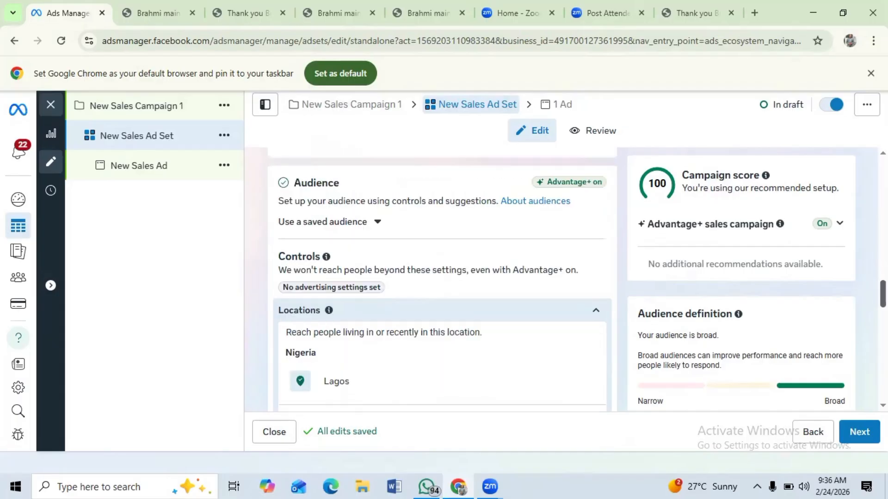
{"action": "scroll", "coordinate": [442, 278], "scroll_direction": "down", "scroll_amount": 5}
{"action": "scroll", "coordinate": [442, 278], "scroll_direction": "up", "scroll_amount": 3}
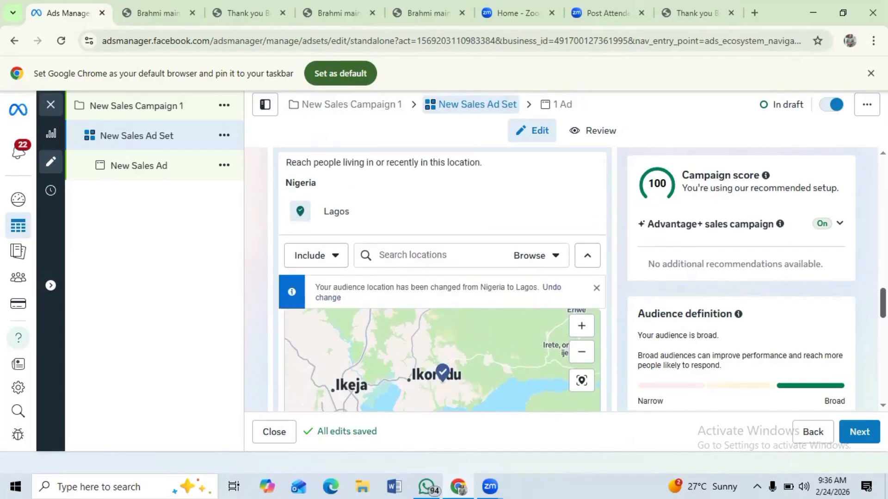
{"action": "scroll", "coordinate": [442, 277], "scroll_direction": "up", "scroll_amount": 1}
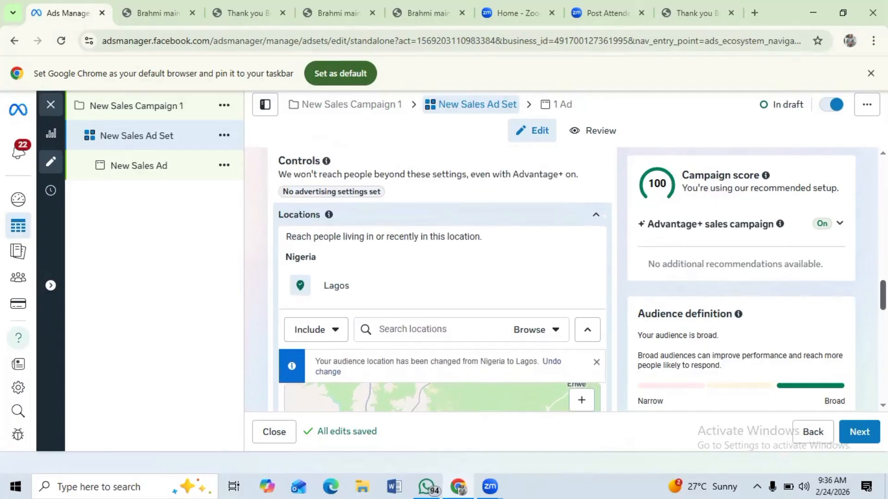
{"action": "scroll", "coordinate": [441, 278], "scroll_direction": "down", "scroll_amount": 1}
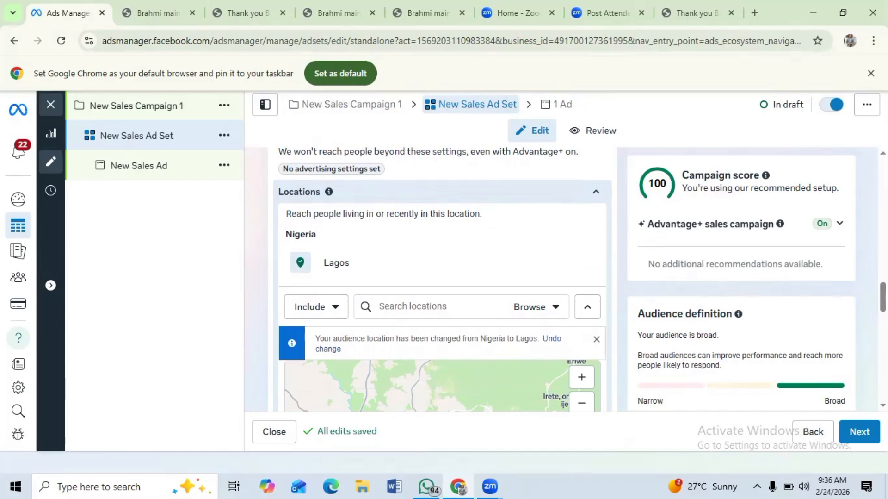
{"action": "scroll", "coordinate": [441, 277], "scroll_direction": "up", "scroll_amount": 1}
{"action": "scroll", "coordinate": [441, 278], "scroll_direction": "down", "scroll_amount": 3}
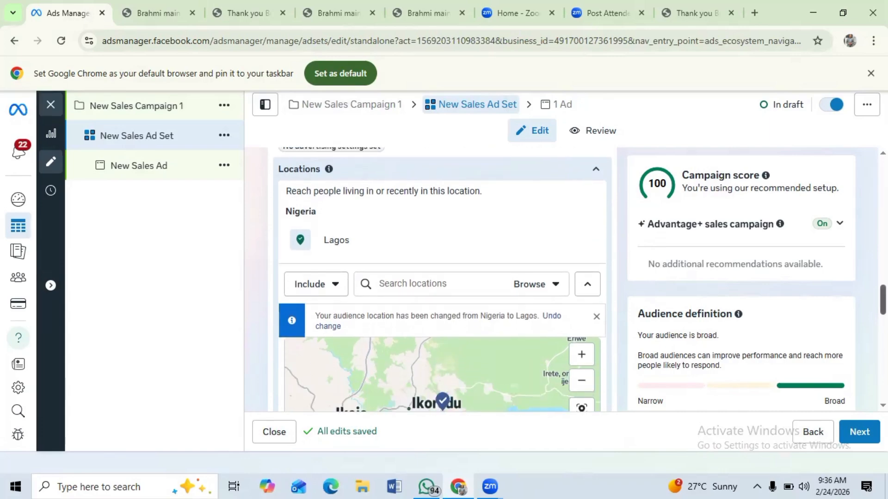
{"action": "scroll", "coordinate": [442, 278], "scroll_direction": "down", "scroll_amount": 4}
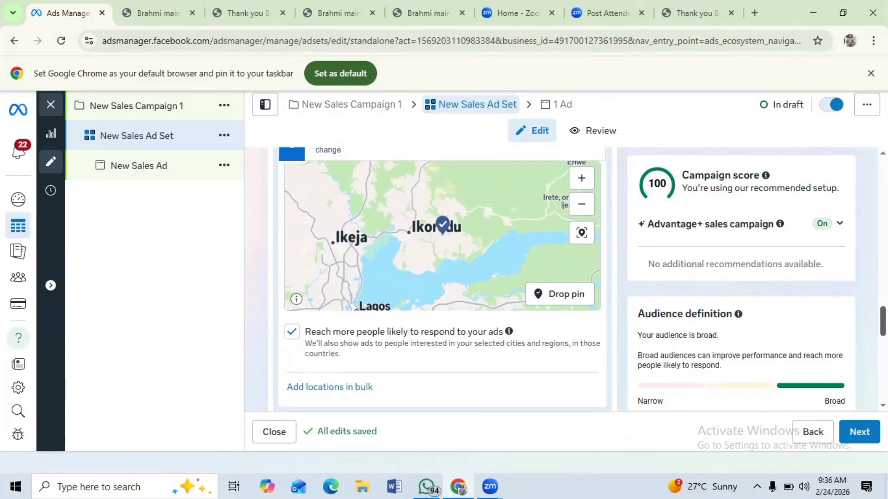
{"action": "scroll", "coordinate": [442, 277], "scroll_direction": "down", "scroll_amount": 3}
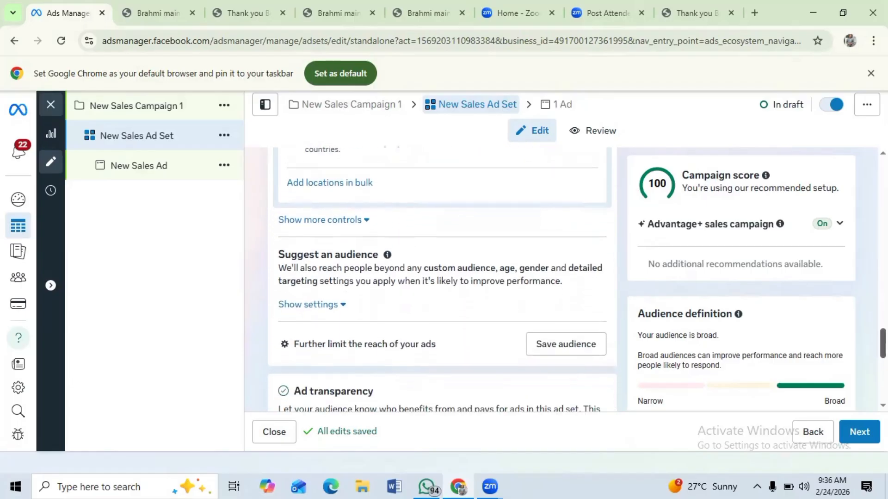
Expand the audience suggestion settings and set the minimum age to 20.
{"action": "left_click", "coordinate": [341, 306]}
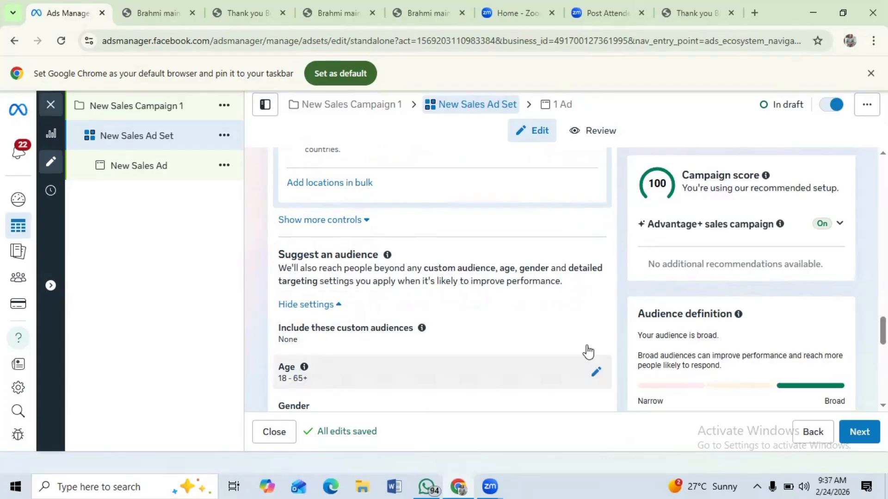
{"action": "left_click", "coordinate": [595, 372]}
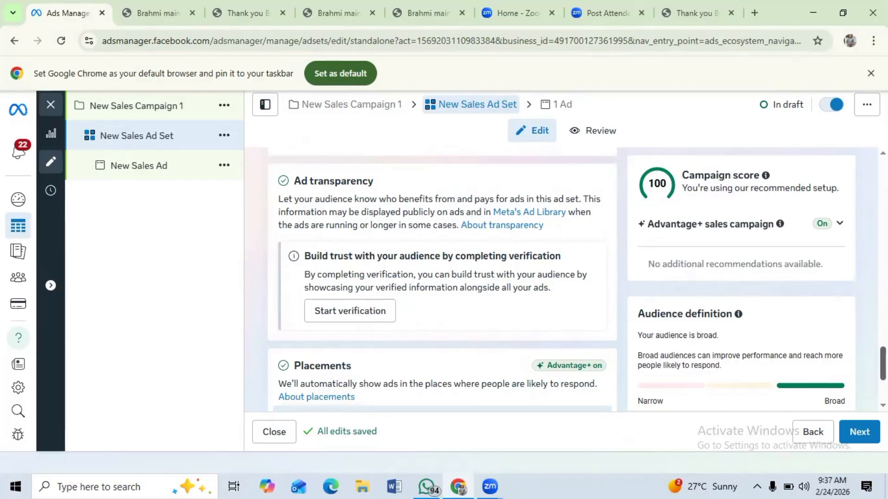
{"action": "scroll", "coordinate": [442, 277], "scroll_direction": "up", "scroll_amount": 3}
{"action": "scroll", "coordinate": [442, 278], "scroll_direction": "up", "scroll_amount": 2}
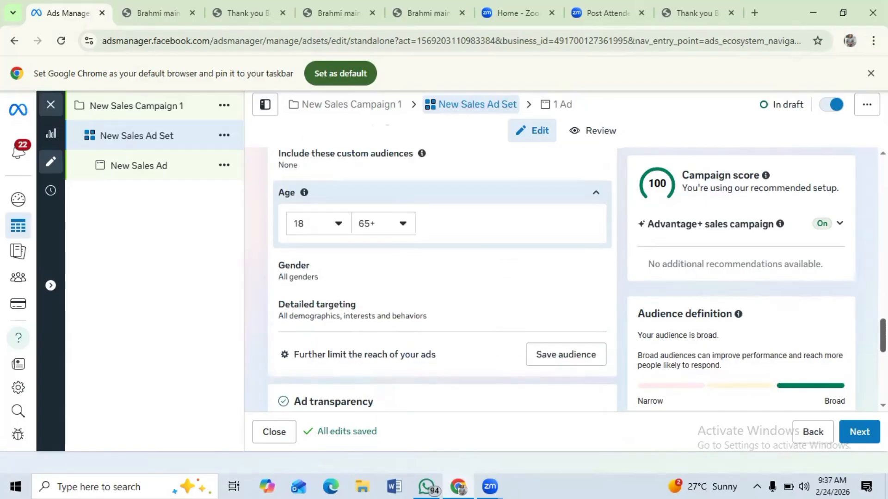
{"action": "left_click", "coordinate": [340, 226]}
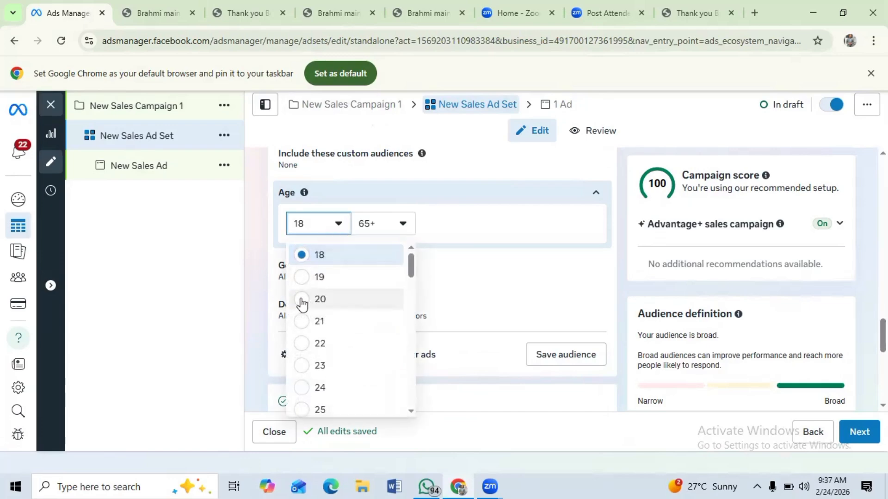
{"action": "left_click", "coordinate": [303, 299]}
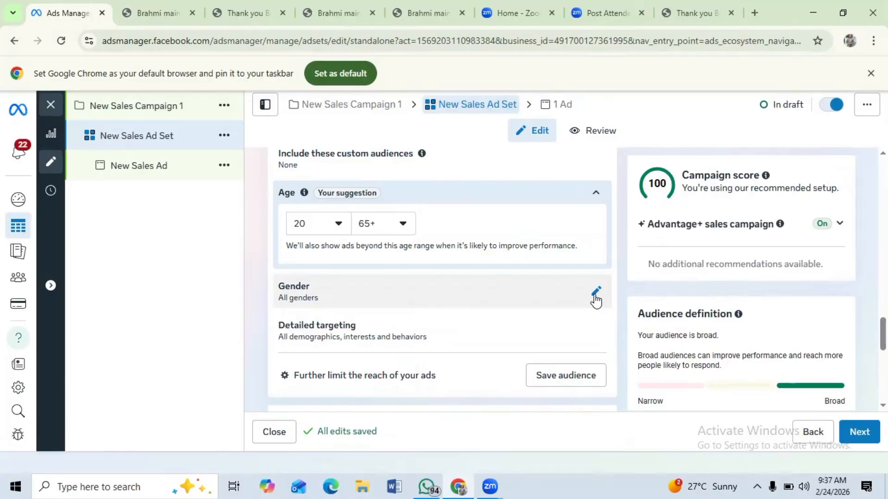
Set the suggested audience's minimum age to 35.
{"action": "left_click", "coordinate": [338, 229]}
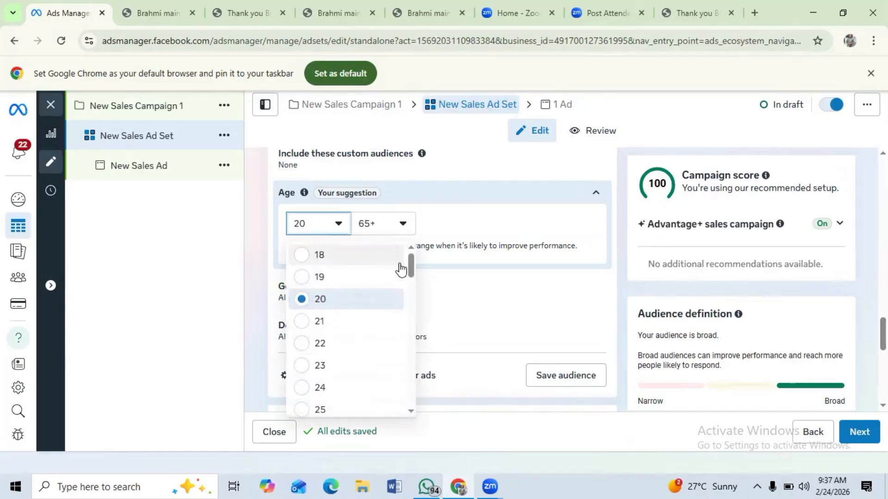
{"action": "left_click_drag", "start_coordinate": [413, 272], "coordinate": [411, 317]}
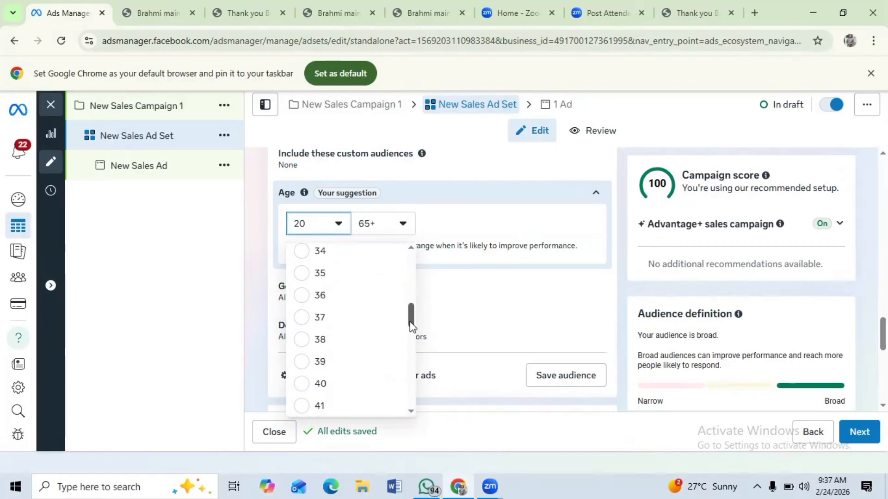
{"action": "left_click", "coordinate": [302, 273]}
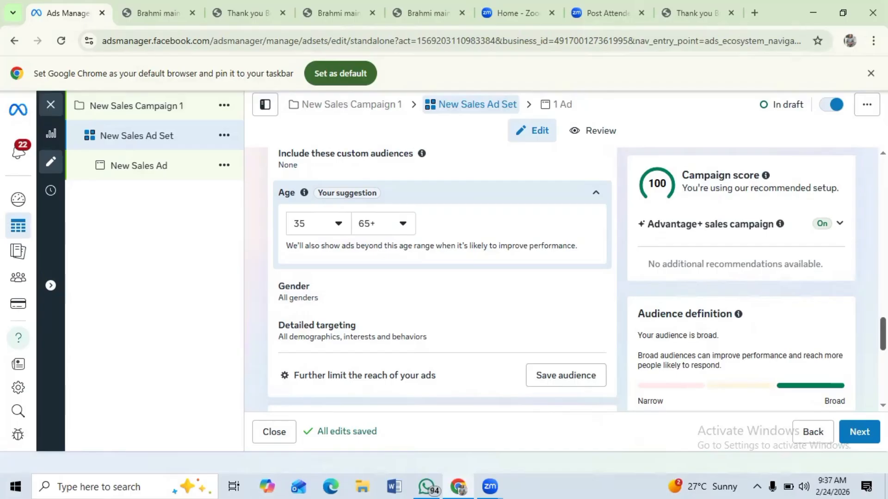
{"action": "scroll", "coordinate": [442, 278], "scroll_direction": "up", "scroll_amount": 1}
{"action": "scroll", "coordinate": [442, 277], "scroll_direction": "down", "scroll_amount": 5}
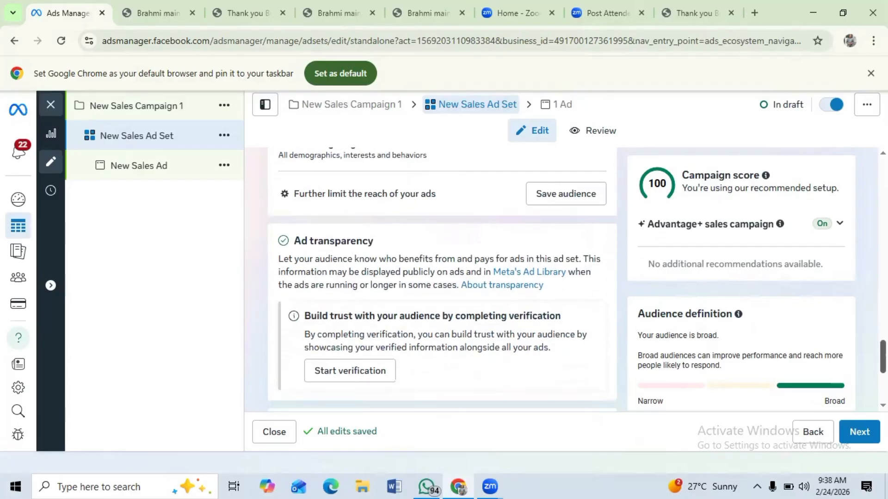
{"action": "scroll", "coordinate": [442, 278], "scroll_direction": "up", "scroll_amount": 3}
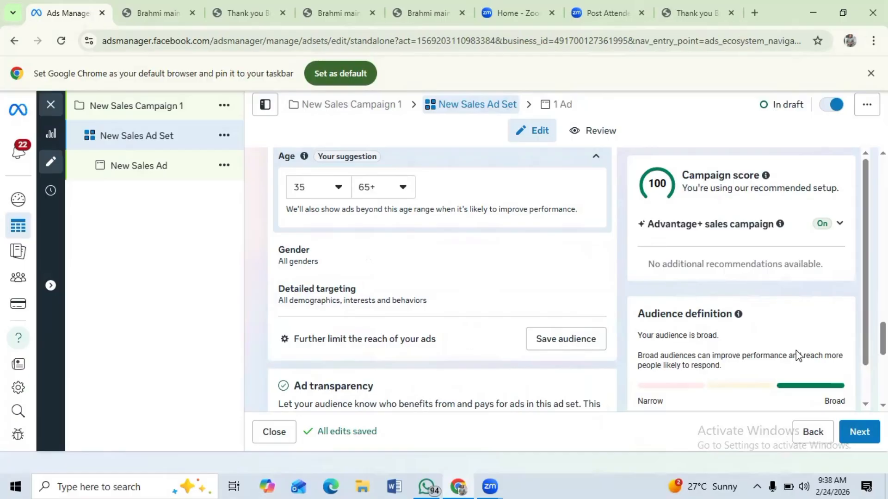
Show the ad set's additional placement settings and exclude Audience Network and Threads from the platforms.
{"action": "scroll", "coordinate": [443, 278], "scroll_direction": "down", "scroll_amount": 6}
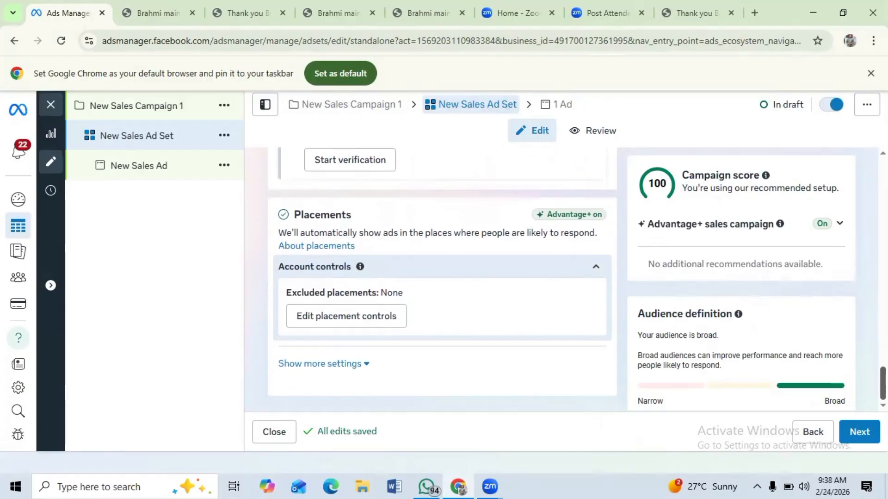
{"action": "left_click", "coordinate": [361, 364]}
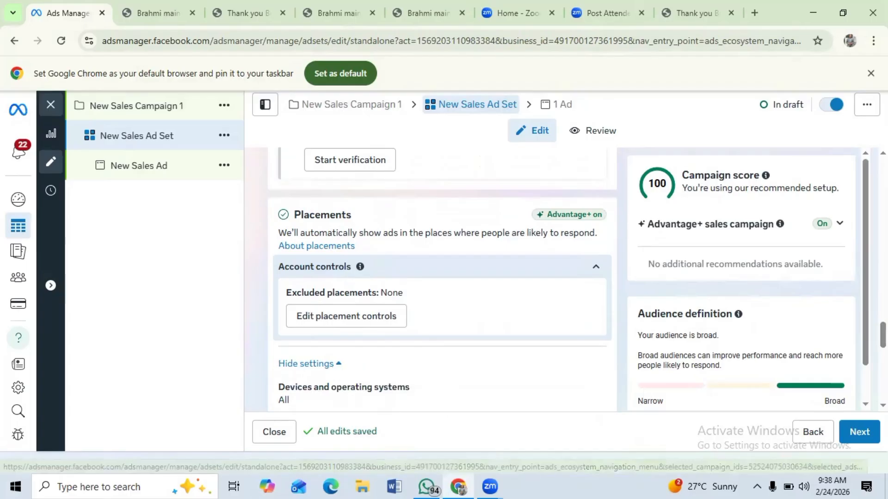
{"action": "scroll", "coordinate": [362, 369], "scroll_direction": "down", "scroll_amount": 2}
{"action": "scroll", "coordinate": [507, 271], "scroll_direction": "down", "scroll_amount": 3}
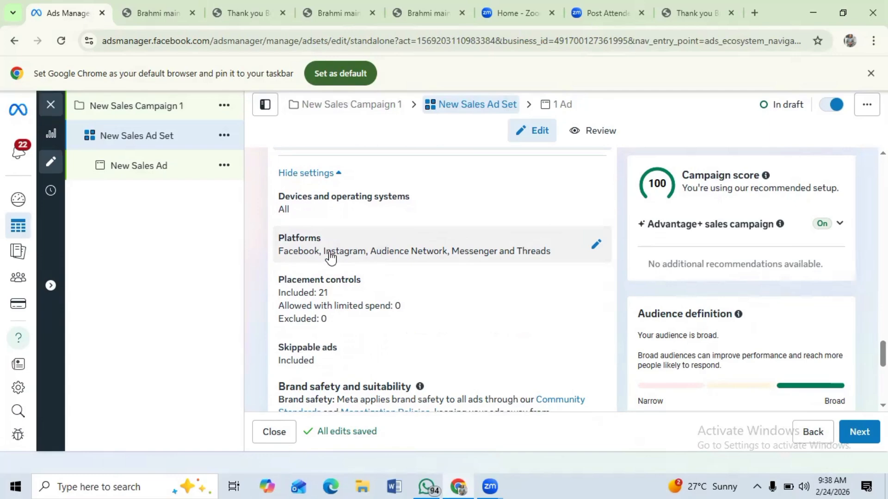
{"action": "left_click", "coordinate": [596, 245]}
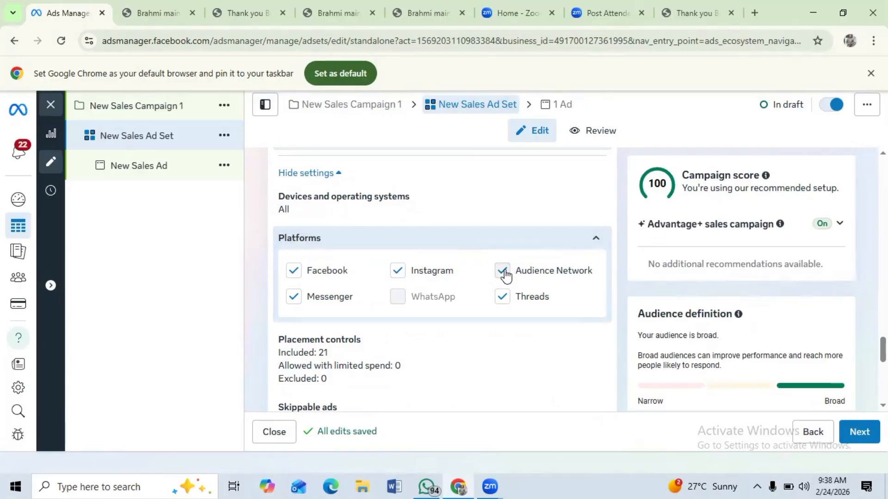
{"action": "left_click", "coordinate": [505, 273]}
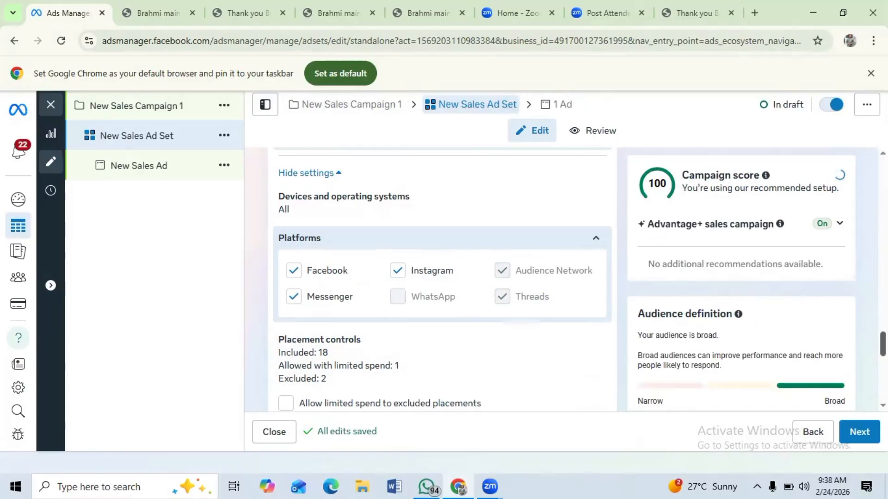
Open the ad under New Sales Ad Set and rename it New Sales Ad 1.
{"action": "scroll", "coordinate": [443, 278], "scroll_direction": "down", "scroll_amount": 9}
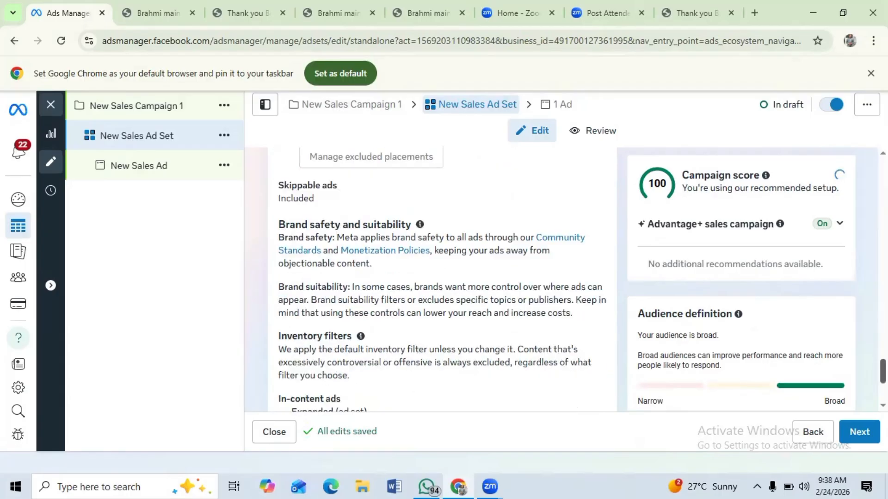
{"action": "scroll", "coordinate": [442, 277], "scroll_direction": "up", "scroll_amount": 10}
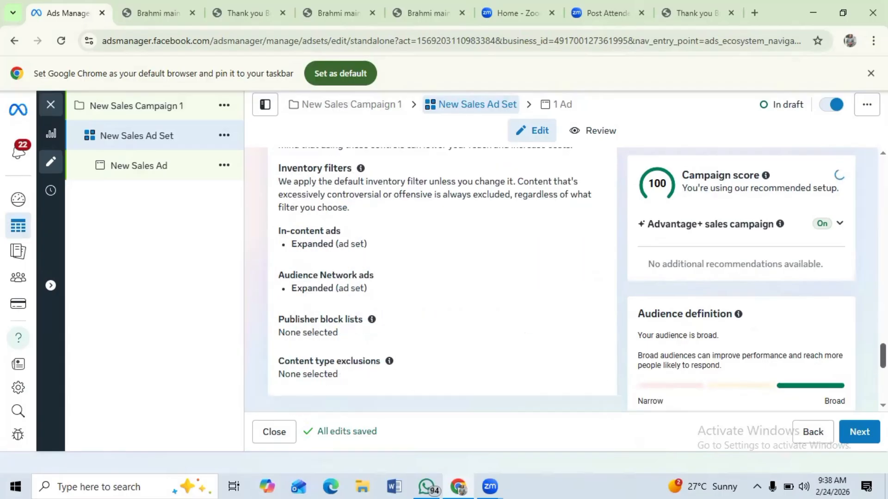
{"action": "scroll", "coordinate": [442, 277], "scroll_direction": "down", "scroll_amount": 5}
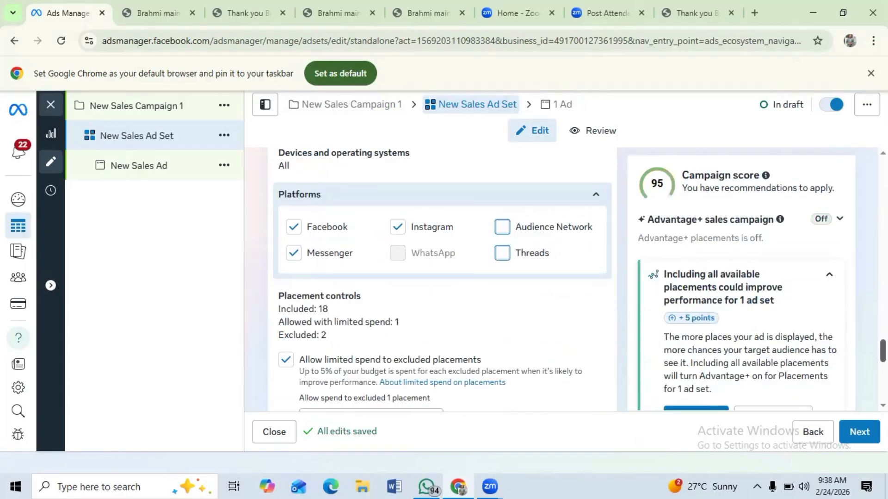
{"action": "scroll", "coordinate": [443, 278], "scroll_direction": "down", "scroll_amount": 4}
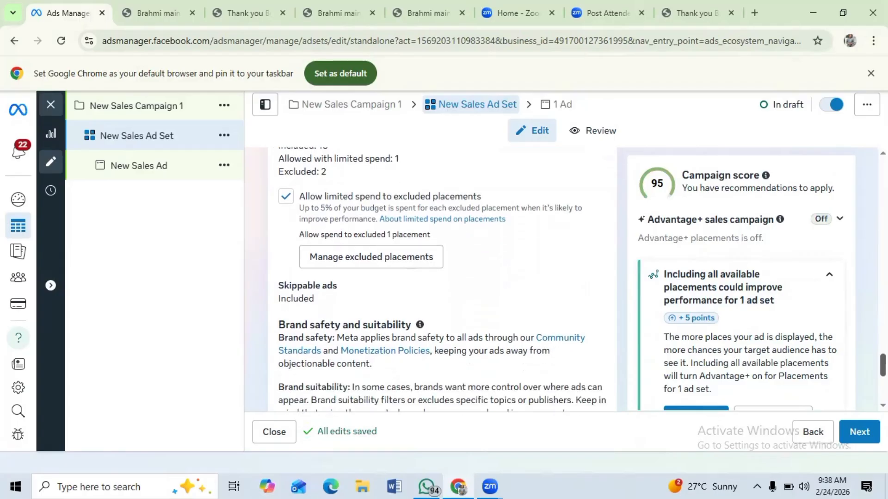
{"action": "scroll", "coordinate": [558, 279], "scroll_direction": "down", "scroll_amount": 2}
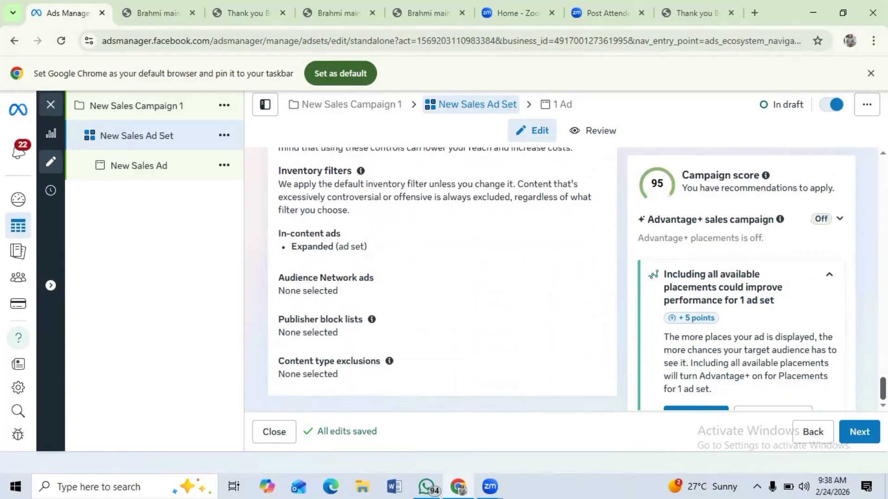
{"action": "scroll", "coordinate": [558, 279], "scroll_direction": "up", "scroll_amount": 8}
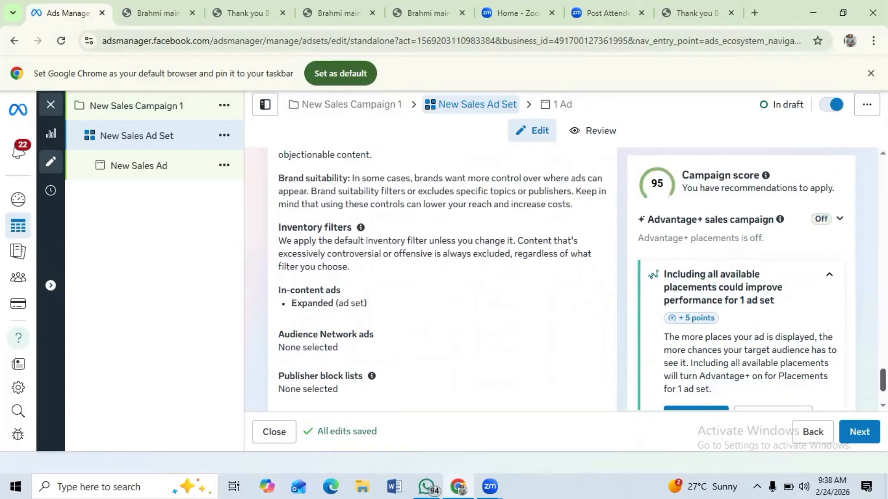
{"action": "left_click", "coordinate": [561, 105]}
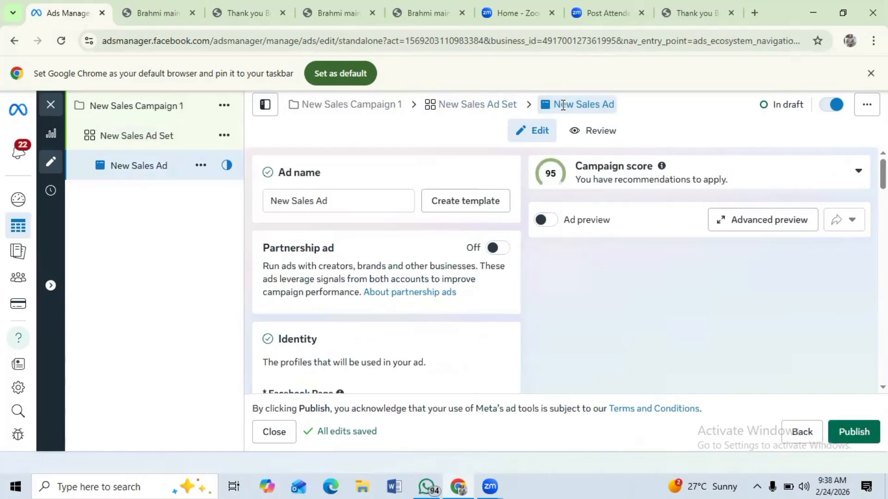
{"action": "left_click", "coordinate": [333, 200]}
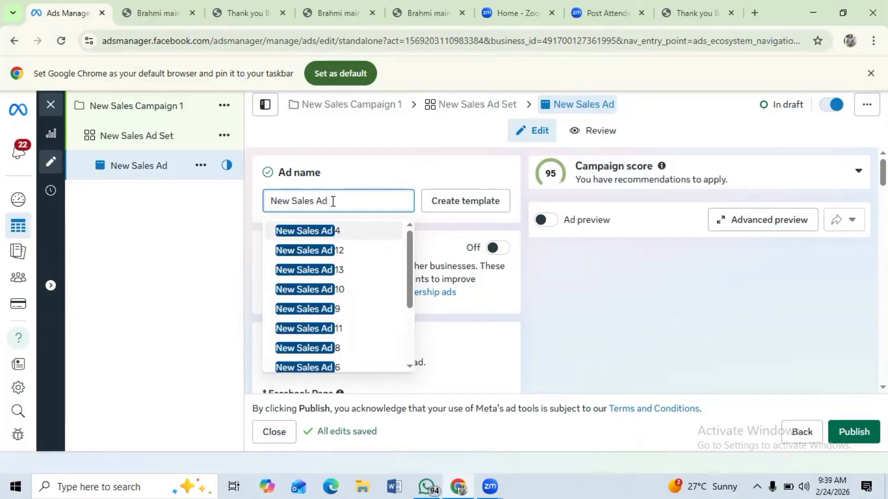
{"action": "type", "text": "1"}
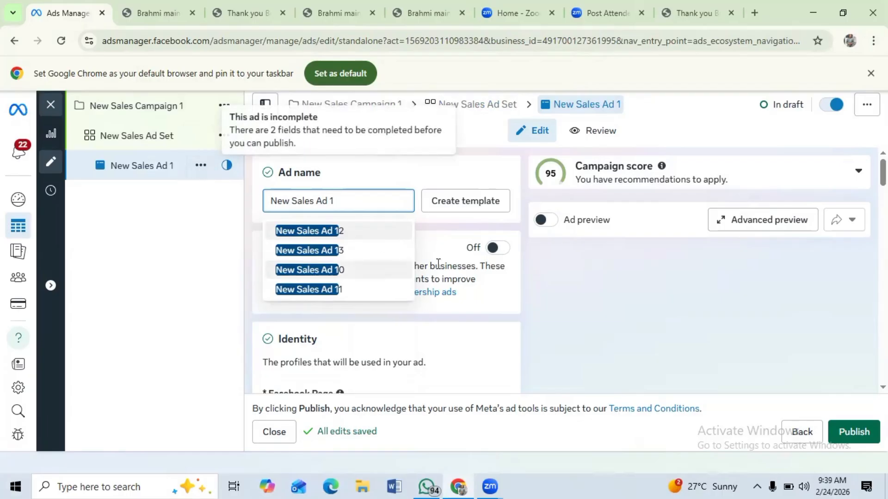
{"action": "left_click", "coordinate": [164, 324]}
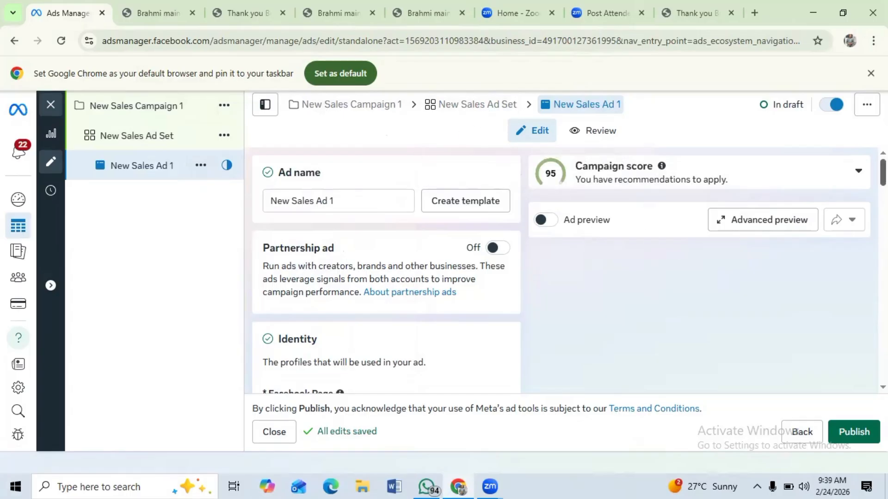
Turn off Multi-advertiser ads in the ad setup, keeping the single image or video format.
{"action": "scroll", "coordinate": [387, 268], "scroll_direction": "down", "scroll_amount": 9}
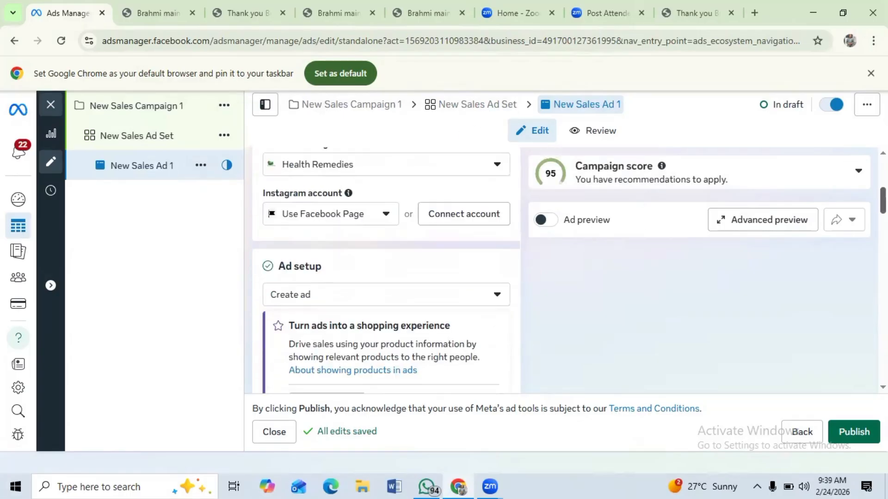
{"action": "scroll", "coordinate": [386, 268], "scroll_direction": "down", "scroll_amount": 6}
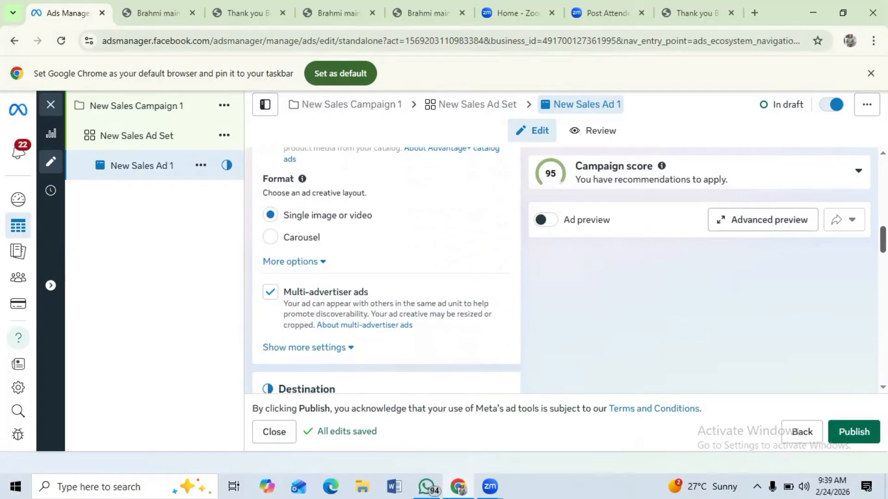
{"action": "scroll", "coordinate": [386, 268], "scroll_direction": "up", "scroll_amount": 15}
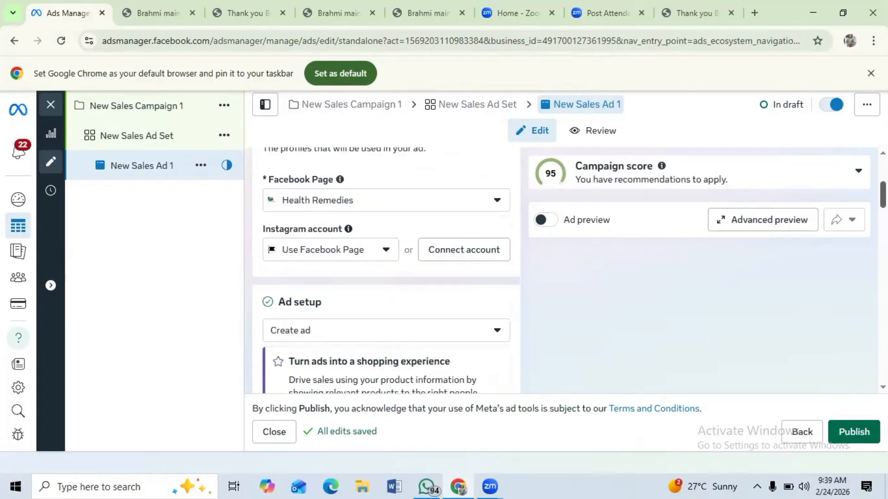
{"action": "scroll", "coordinate": [387, 269], "scroll_direction": "down", "scroll_amount": 3}
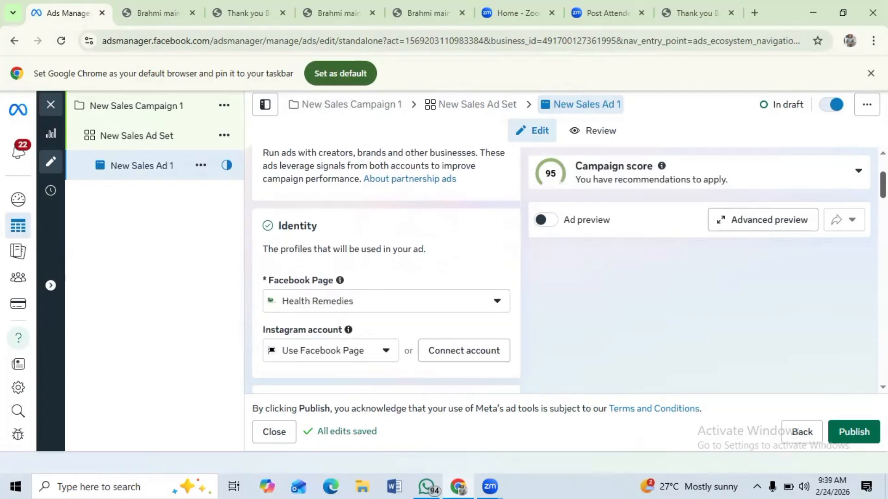
{"action": "scroll", "coordinate": [386, 268], "scroll_direction": "down", "scroll_amount": 5}
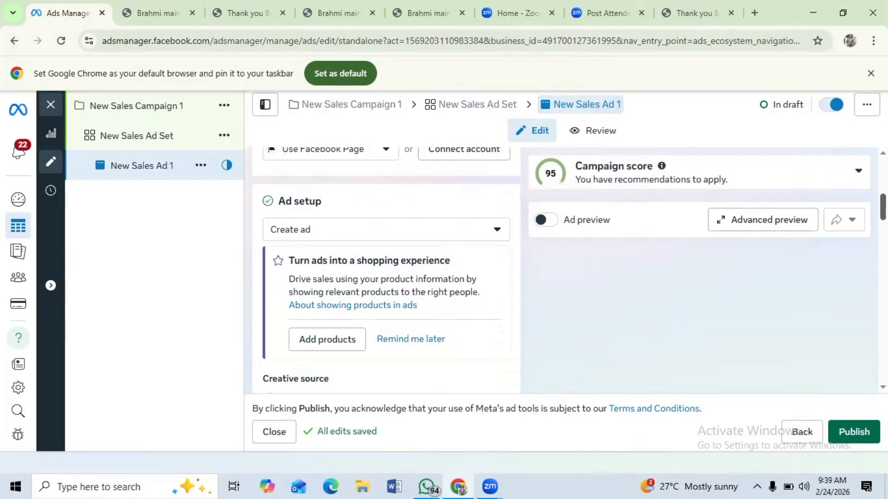
{"action": "scroll", "coordinate": [386, 268], "scroll_direction": "down", "scroll_amount": 4}
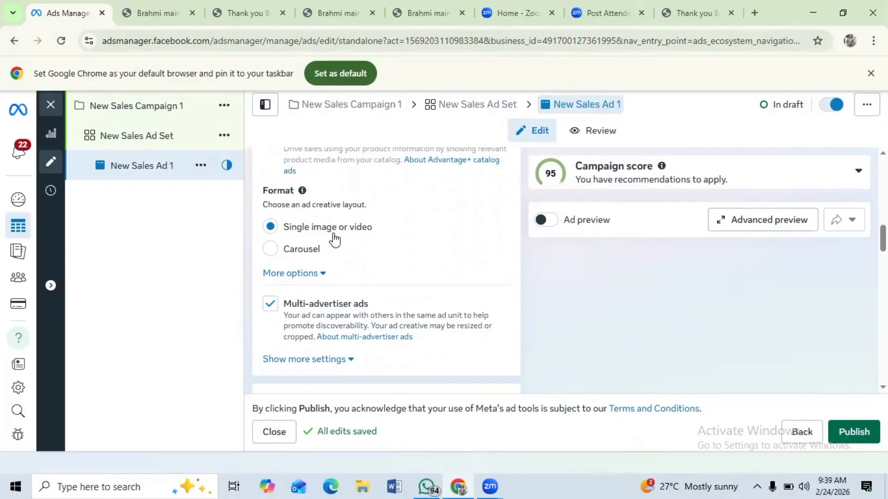
{"action": "left_click", "coordinate": [271, 304]}
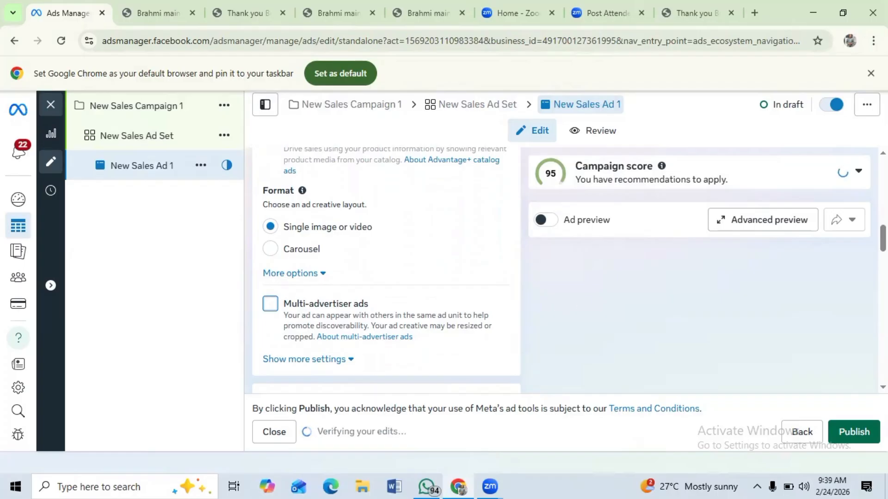
{"action": "scroll", "coordinate": [547, 294], "scroll_direction": "down", "scroll_amount": 5}
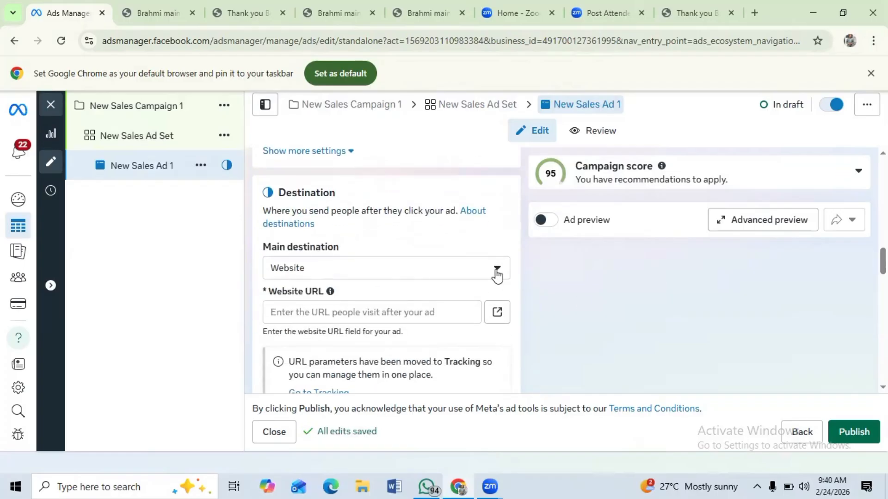
{"action": "left_click", "coordinate": [292, 313]}
{"action": "left_click", "coordinate": [319, 14]}
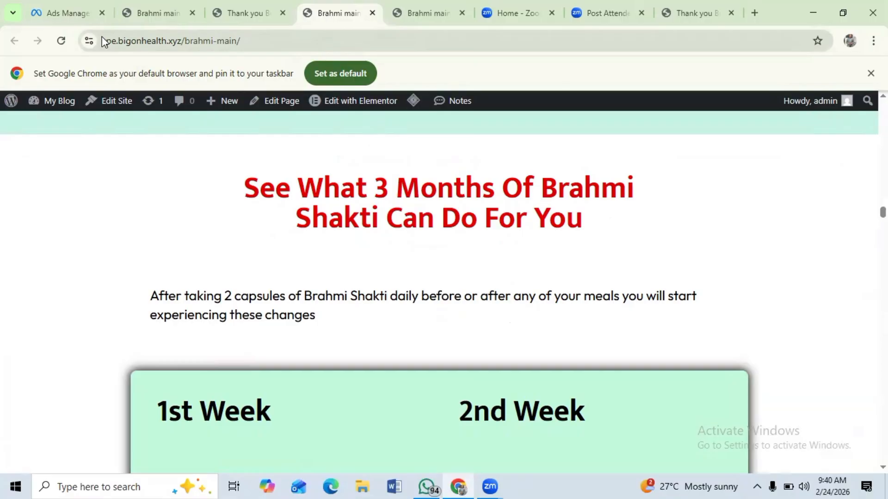
{"action": "left_click_drag", "start_coordinate": [105, 42], "coordinate": [249, 57]}
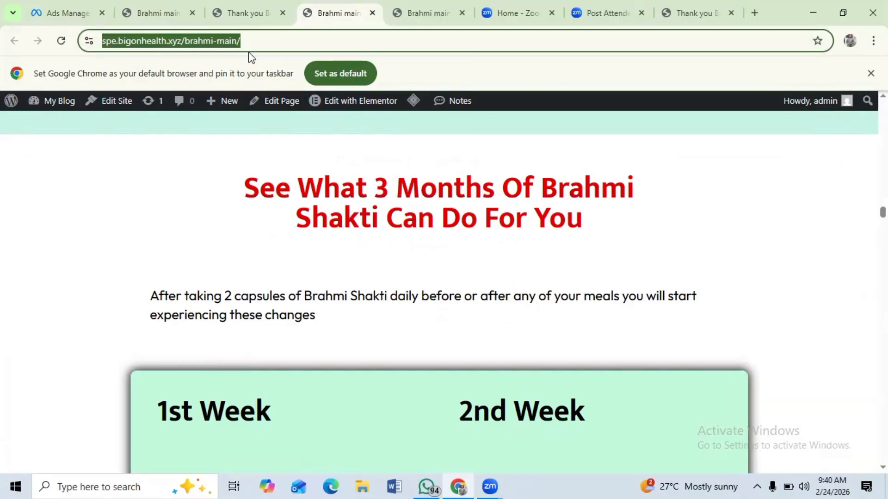
{"action": "right_click", "coordinate": [194, 42]}
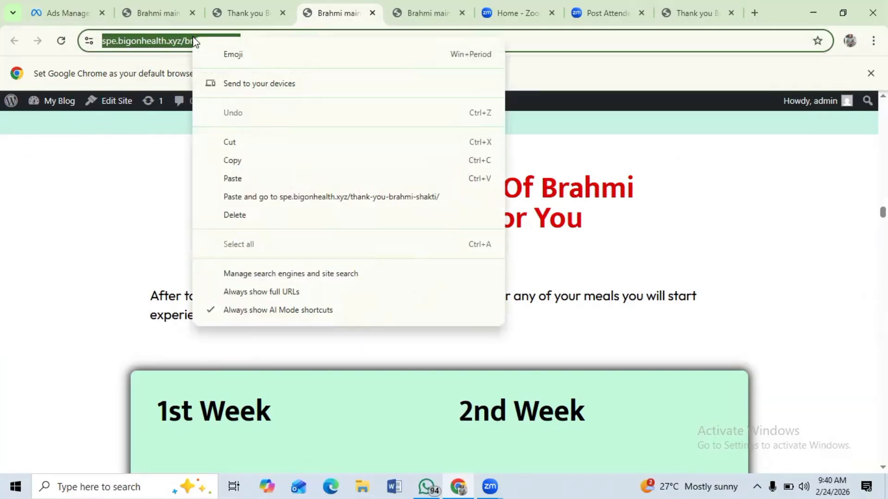
{"action": "left_click", "coordinate": [231, 160]}
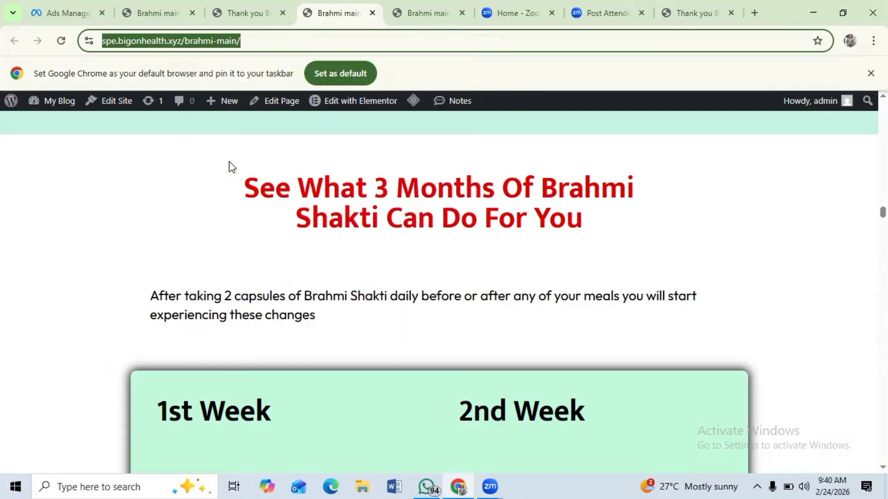
{"action": "left_click", "coordinate": [76, 15]}
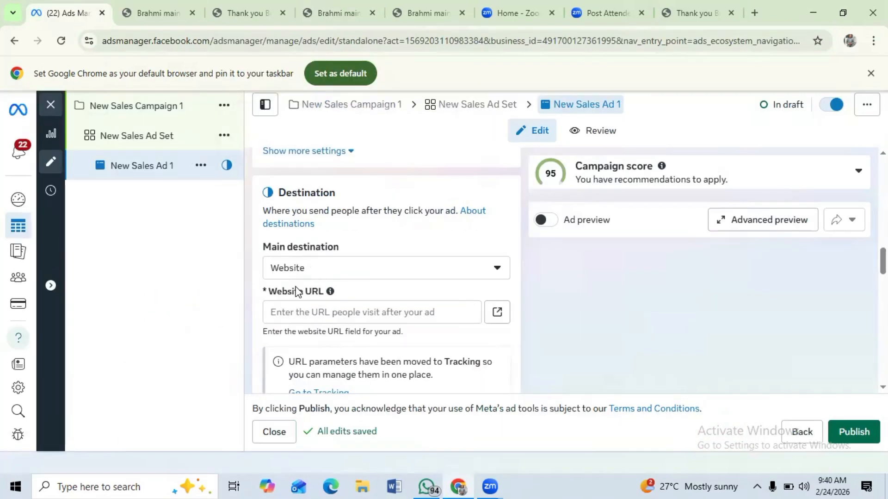
{"action": "left_click", "coordinate": [277, 308]}
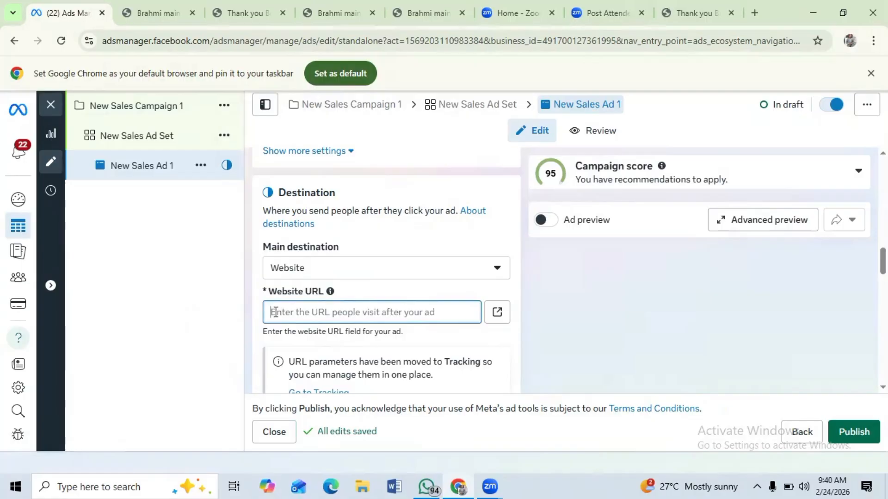
{"action": "right_click", "coordinate": [275, 311]}
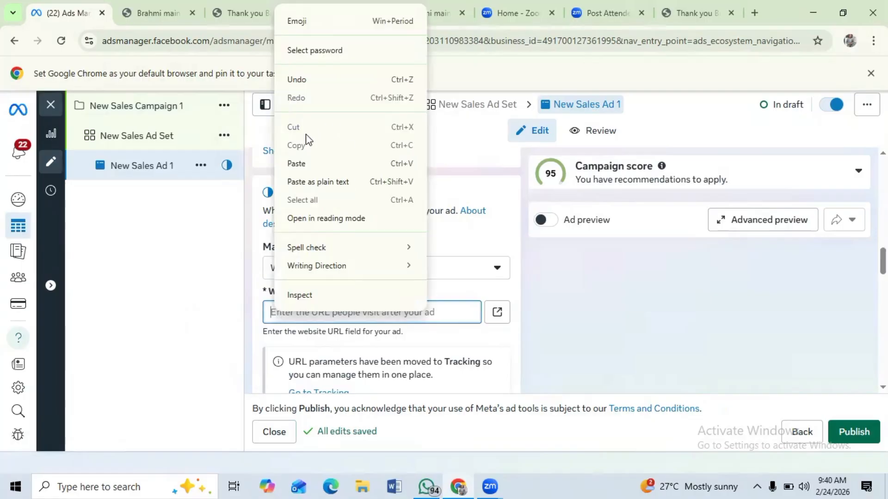
{"action": "left_click", "coordinate": [296, 164]}
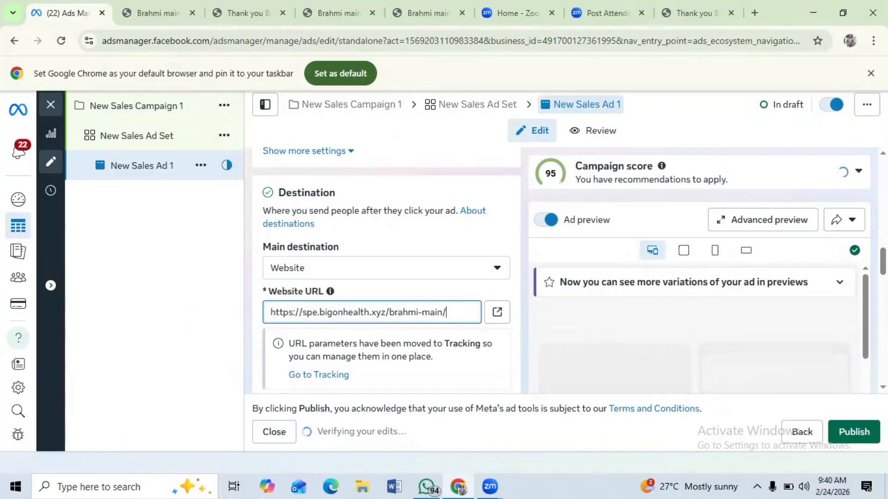
Review the ad's destination section, including the display link option and personalized destinations.
{"action": "scroll", "coordinate": [386, 269], "scroll_direction": "down", "scroll_amount": 3}
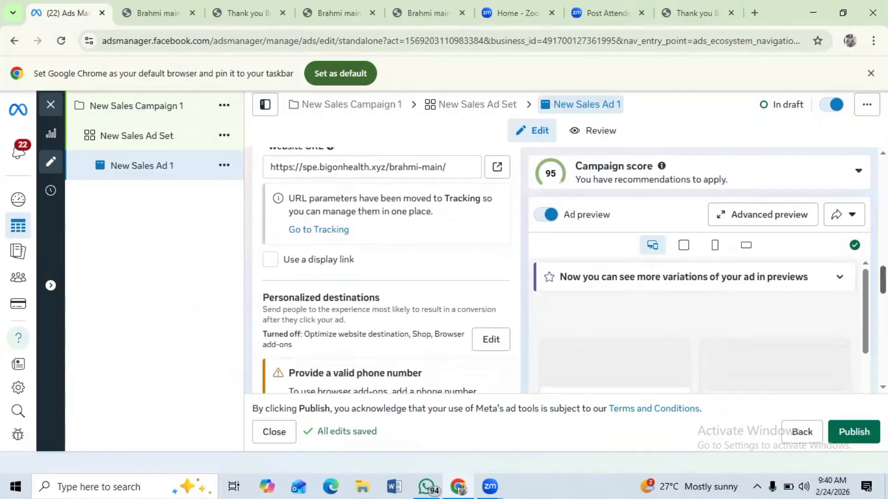
{"action": "scroll", "coordinate": [386, 269], "scroll_direction": "up", "scroll_amount": 7}
{"action": "scroll", "coordinate": [386, 269], "scroll_direction": "down", "scroll_amount": 2}
{"action": "scroll", "coordinate": [386, 268], "scroll_direction": "down", "scroll_amount": 3}
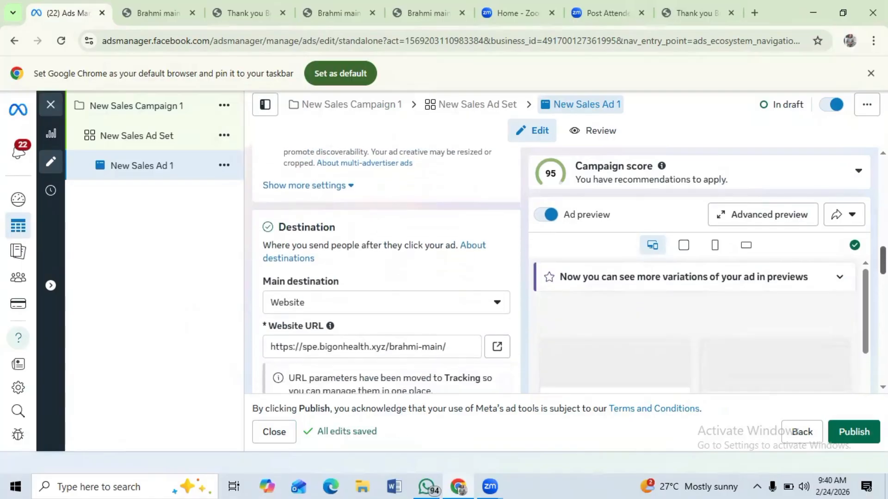
{"action": "scroll", "coordinate": [386, 270], "scroll_direction": "down", "scroll_amount": 3}
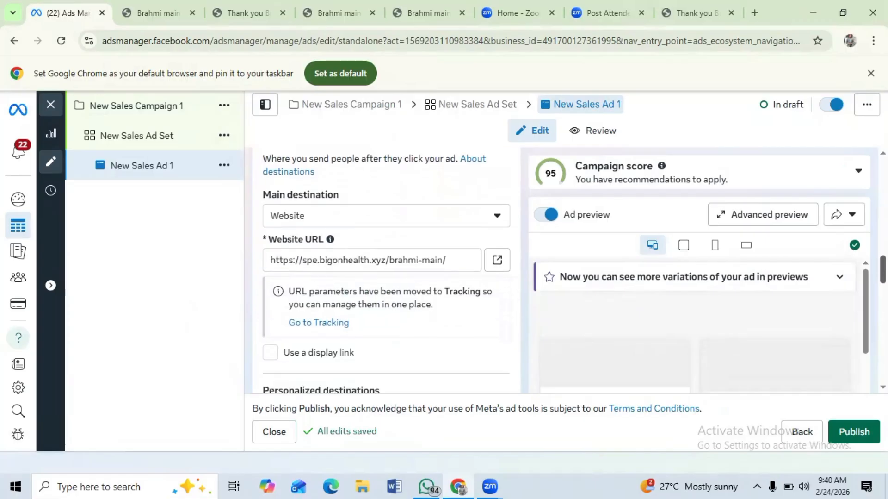
{"action": "scroll", "coordinate": [386, 271], "scroll_direction": "down", "scroll_amount": 3}
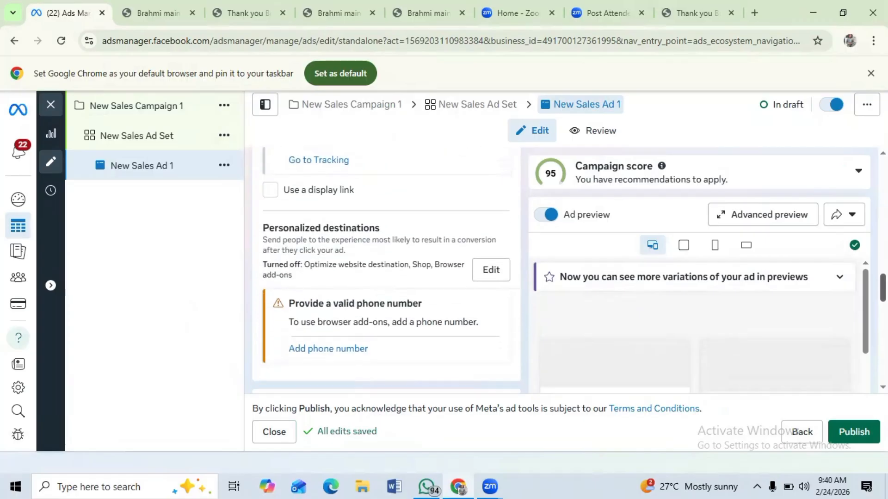
Set up a video ad creative using the account video captioned "28 over 70 no headaches again my BP is now normal".
{"action": "scroll", "coordinate": [387, 271], "scroll_direction": "down", "scroll_amount": 1}
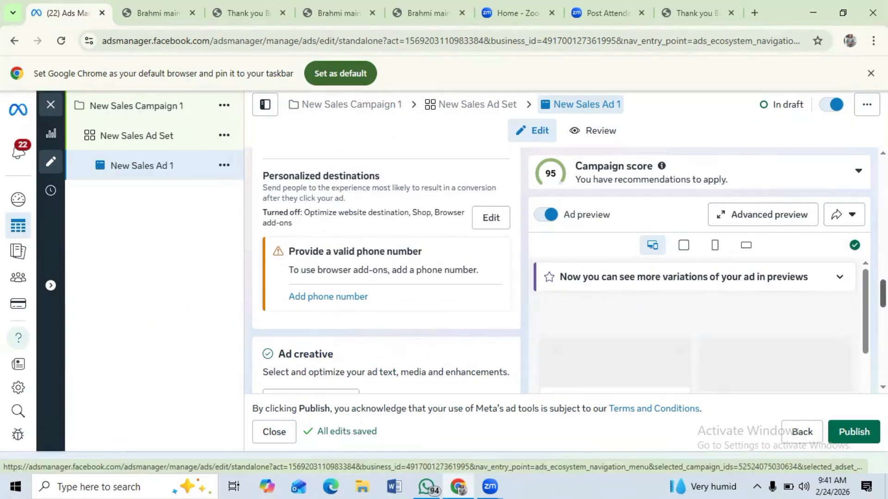
{"action": "scroll", "coordinate": [386, 268], "scroll_direction": "down", "scroll_amount": 4}
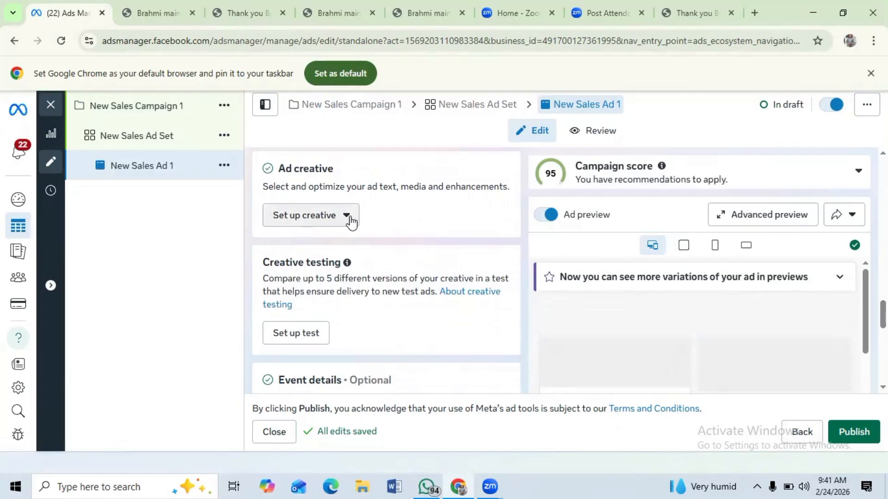
{"action": "left_click", "coordinate": [345, 218]}
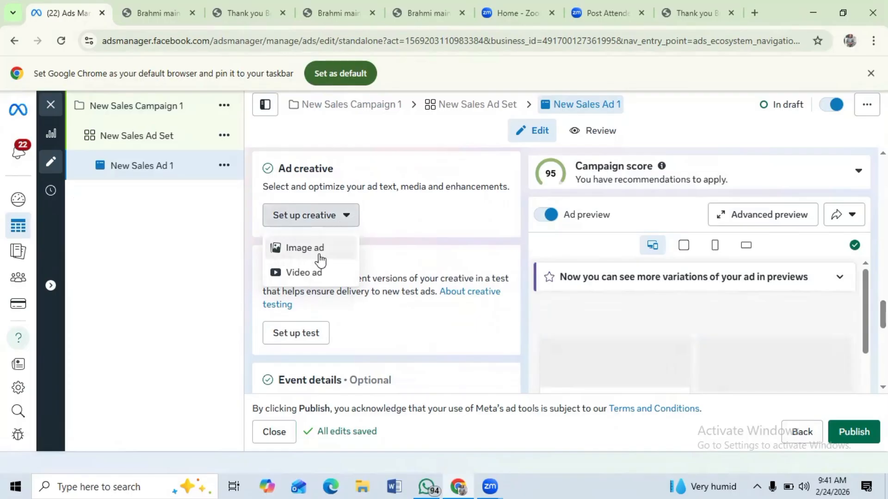
{"action": "left_click", "coordinate": [290, 274]}
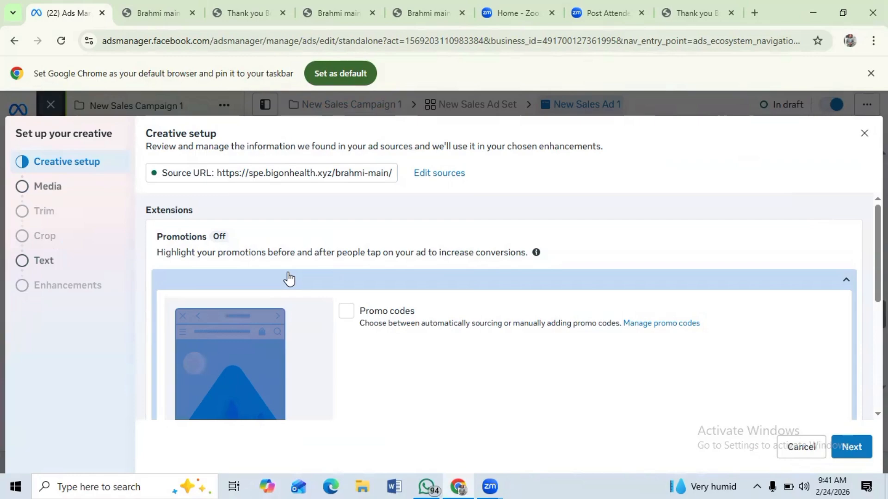
{"action": "left_click", "coordinate": [48, 191]}
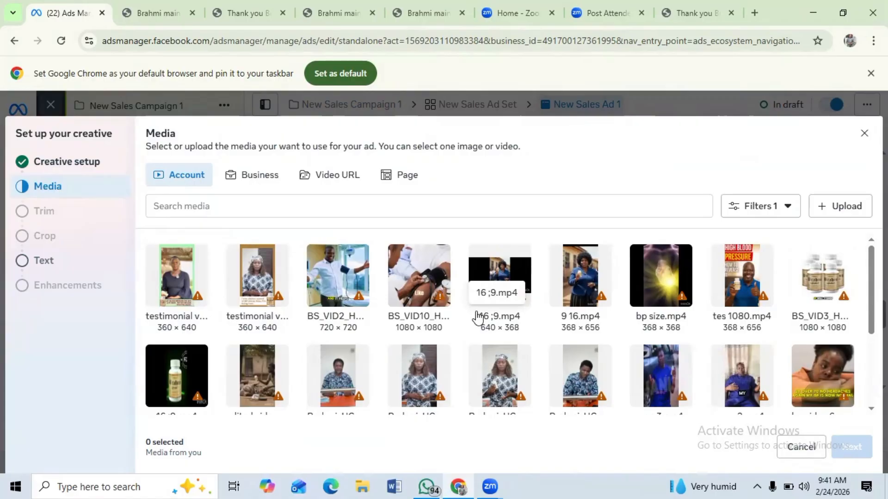
{"action": "left_click", "coordinate": [821, 381]}
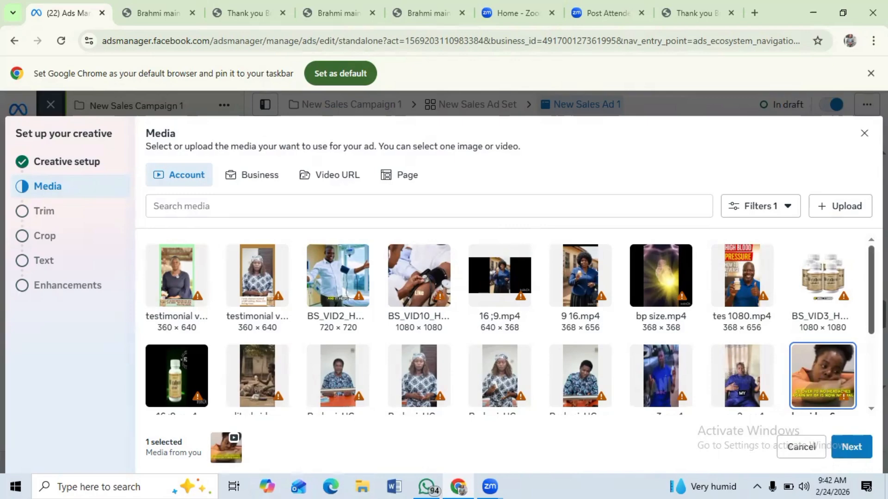
{"action": "left_click", "coordinate": [853, 447]}
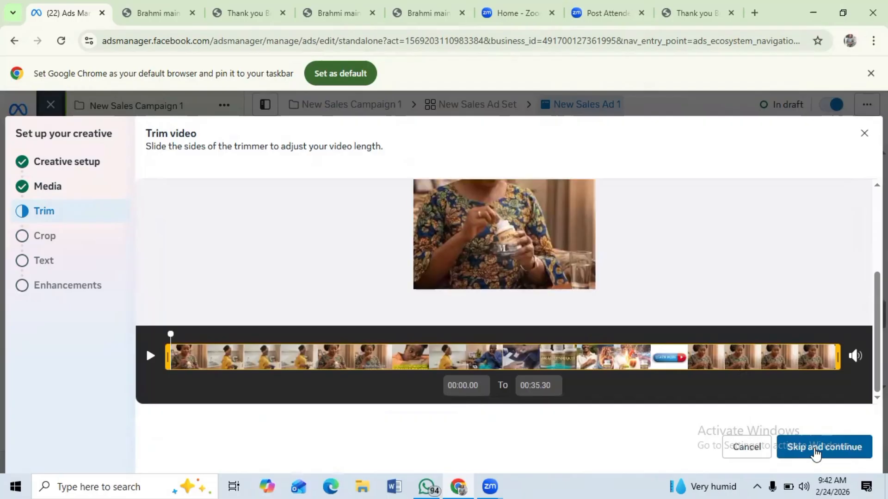
Skip trimming the video and keep the Original crop for the vertical, square and horizontal placements.
{"action": "left_click", "coordinate": [815, 451]}
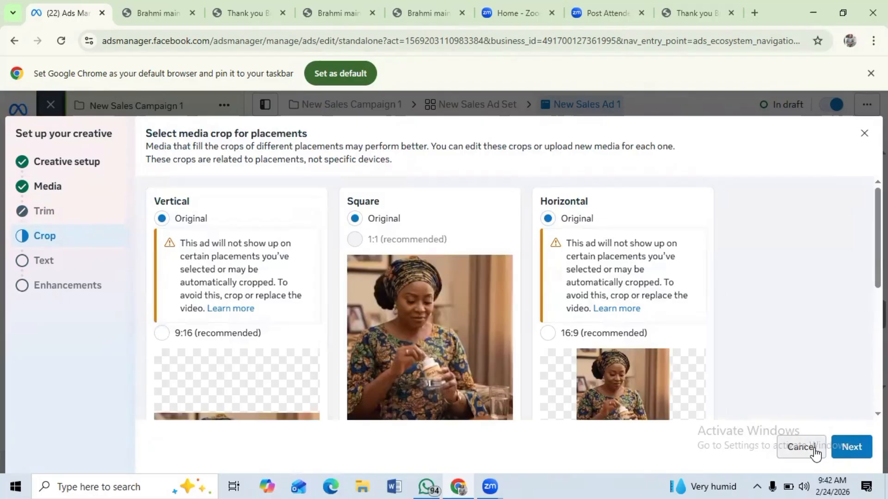
{"action": "scroll", "coordinate": [513, 298], "scroll_direction": "down", "scroll_amount": 4}
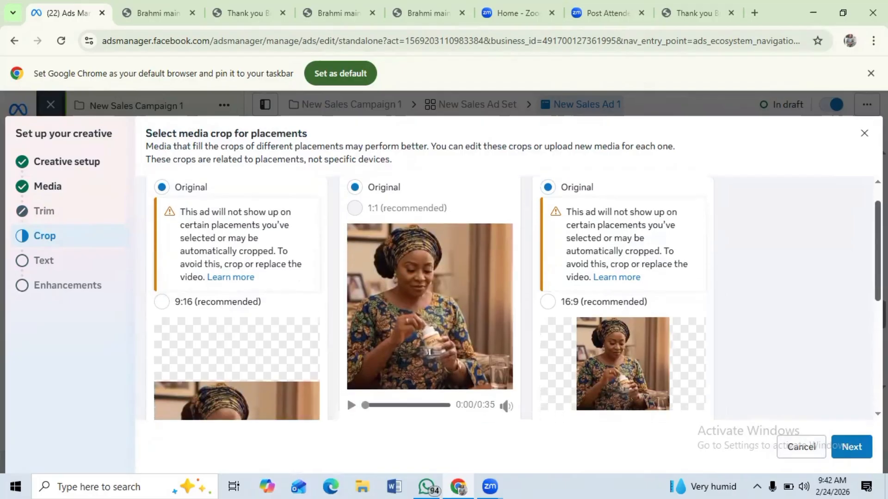
{"action": "scroll", "coordinate": [513, 296], "scroll_direction": "up", "scroll_amount": 3}
{"action": "scroll", "coordinate": [513, 299], "scroll_direction": "down", "scroll_amount": 3}
{"action": "scroll", "coordinate": [513, 298], "scroll_direction": "down", "scroll_amount": 1}
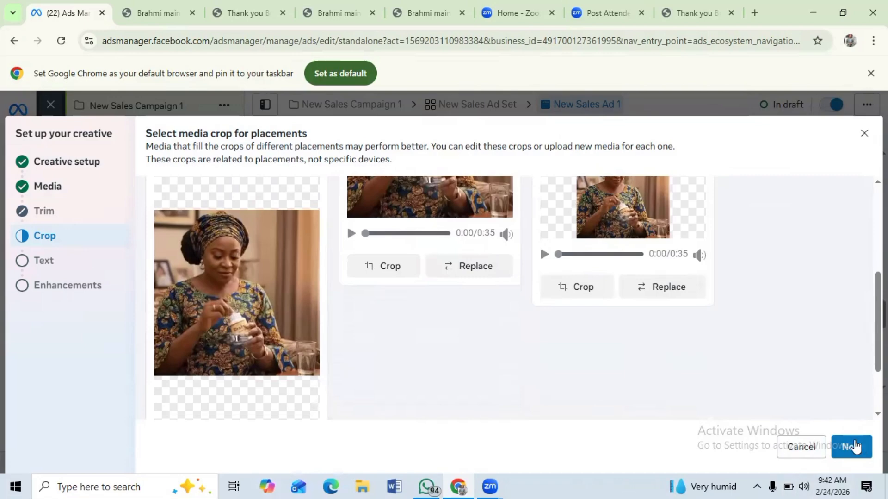
{"action": "left_click", "coordinate": [851, 447]}
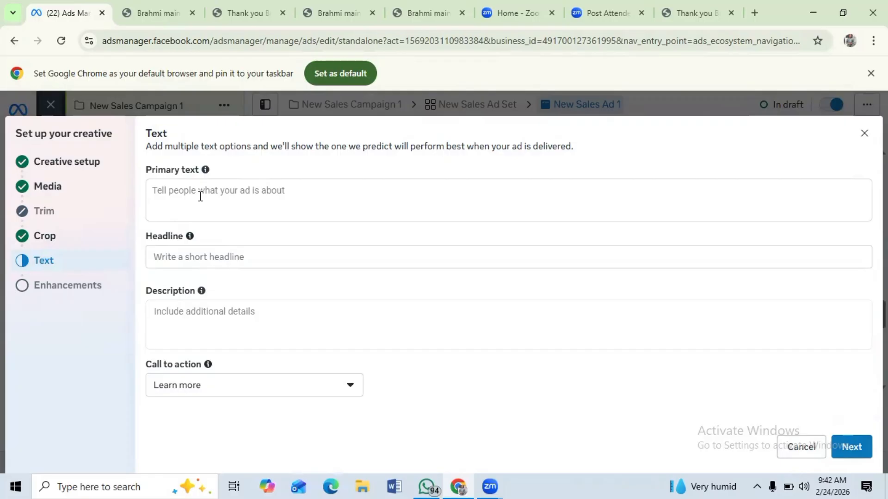
Switch to WhatsApp and copy the "What 1,000+ Women Now Know" ad copy through its first [CTA] line from the MY WORK SHOP chat.
{"action": "left_click", "coordinate": [431, 484]}
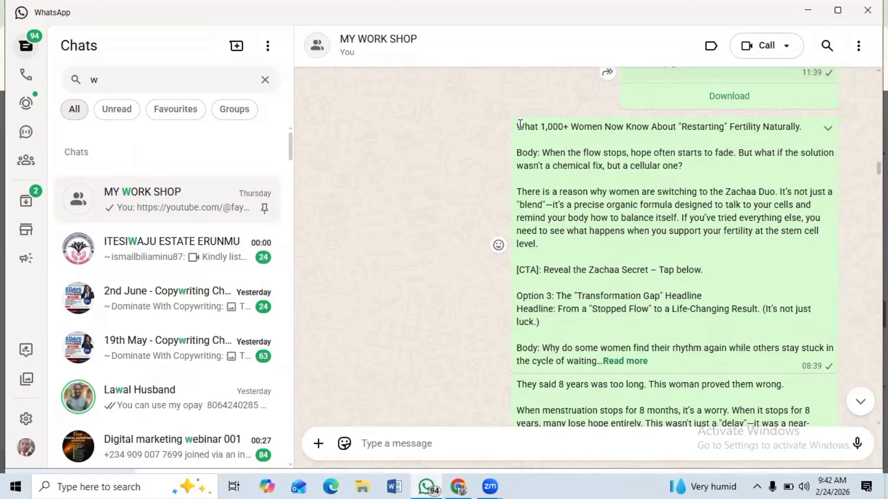
{"action": "left_click_drag", "start_coordinate": [520, 124], "coordinate": [840, 234]}
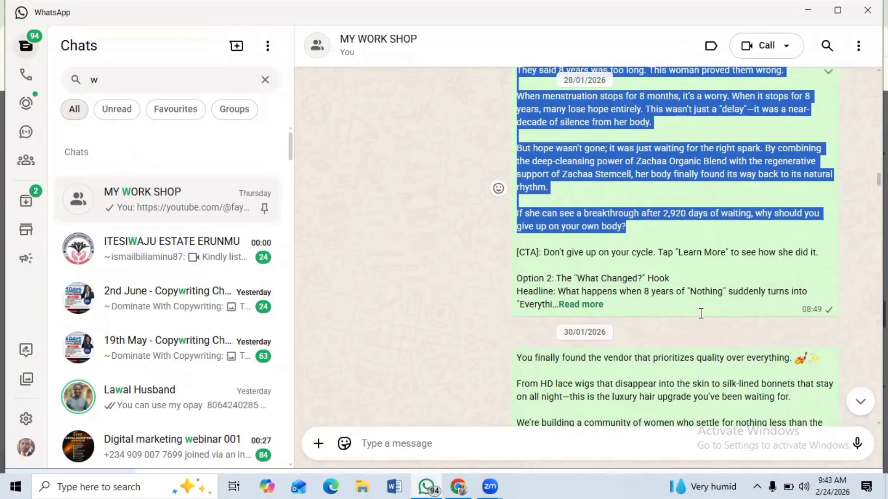
{"action": "left_click", "coordinate": [694, 337]}
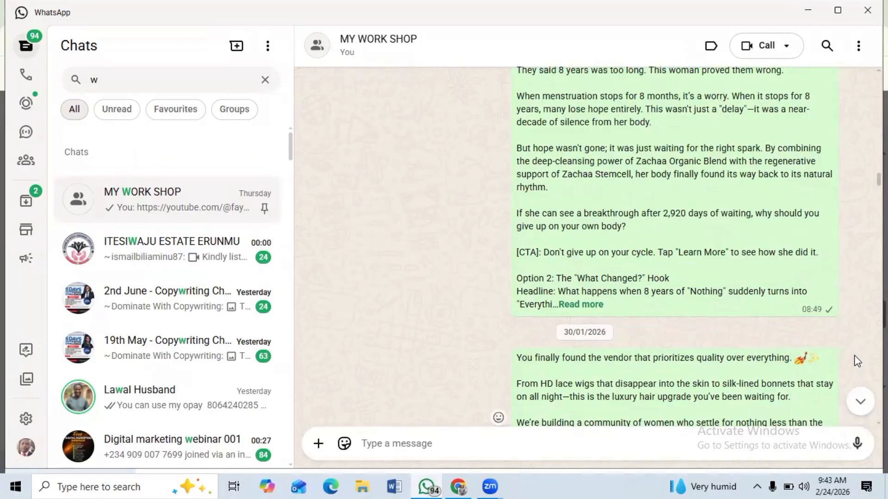
{"action": "scroll", "coordinate": [857, 360], "scroll_direction": "up", "scroll_amount": 5}
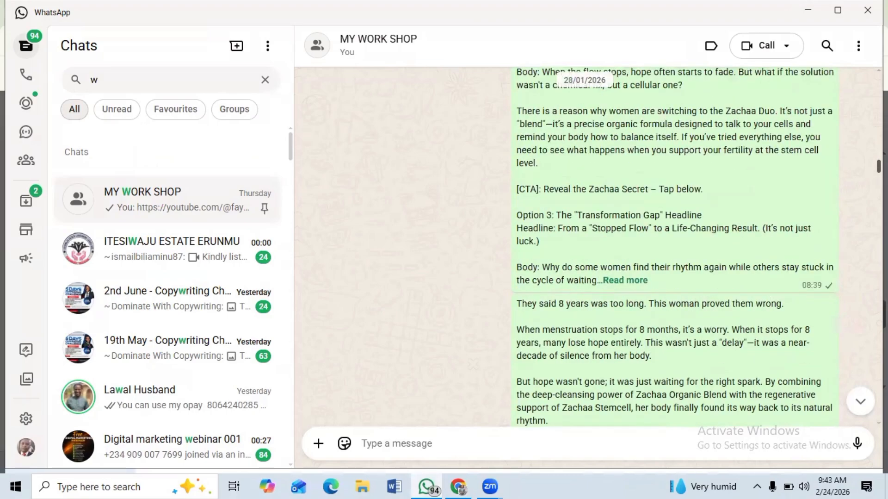
{"action": "scroll", "coordinate": [527, 167], "scroll_direction": "up", "scroll_amount": 8}
{"action": "scroll", "coordinate": [527, 167], "scroll_direction": "down", "scroll_amount": 5}
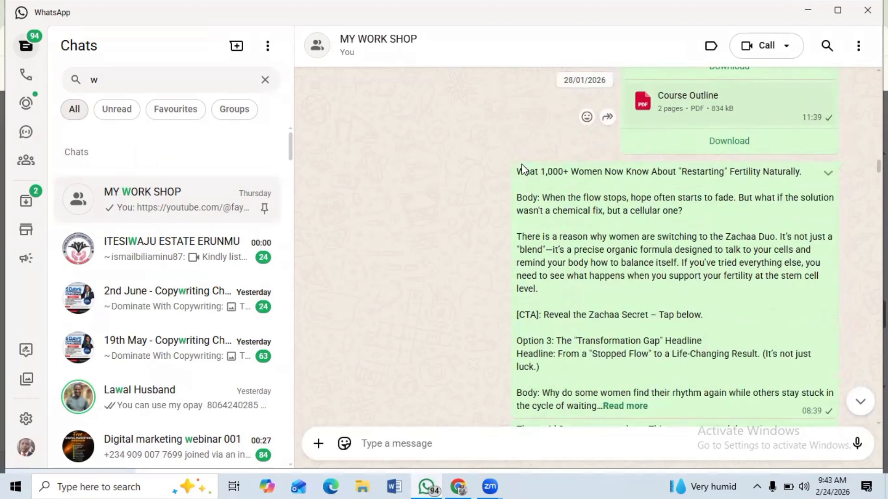
{"action": "left_click_drag", "start_coordinate": [517, 171], "coordinate": [642, 329]}
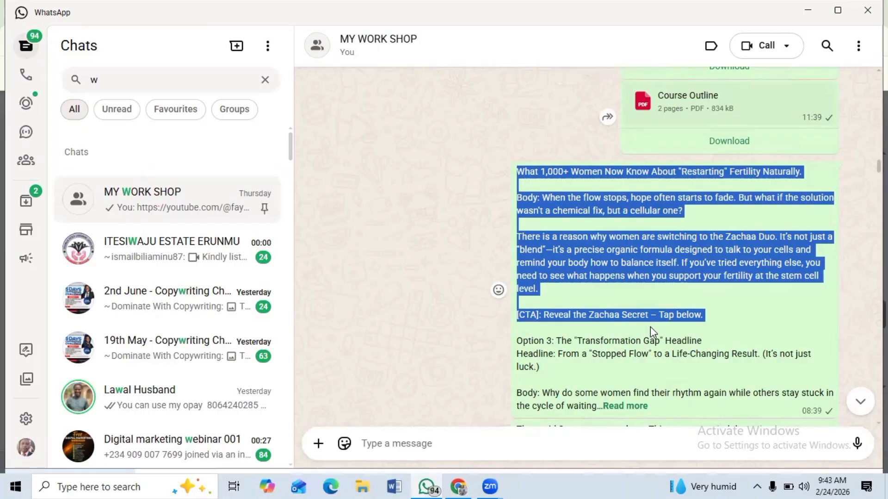
{"action": "right_click", "coordinate": [575, 241]}
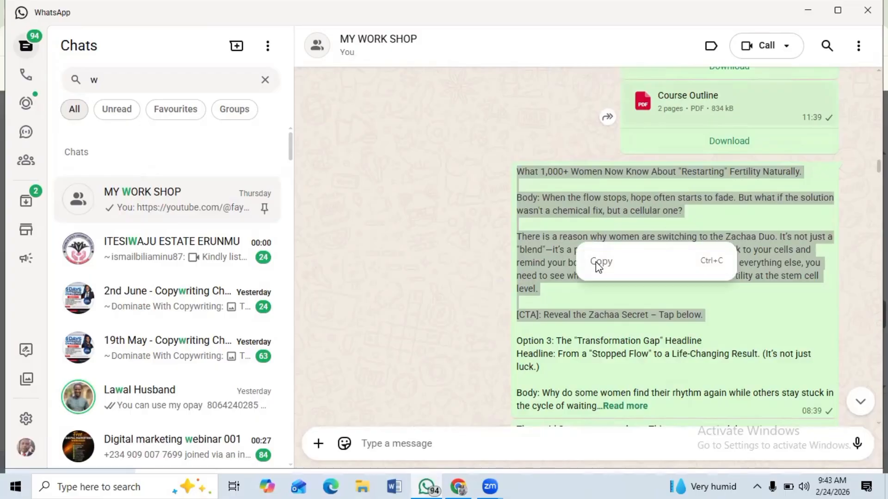
{"action": "left_click", "coordinate": [598, 265]}
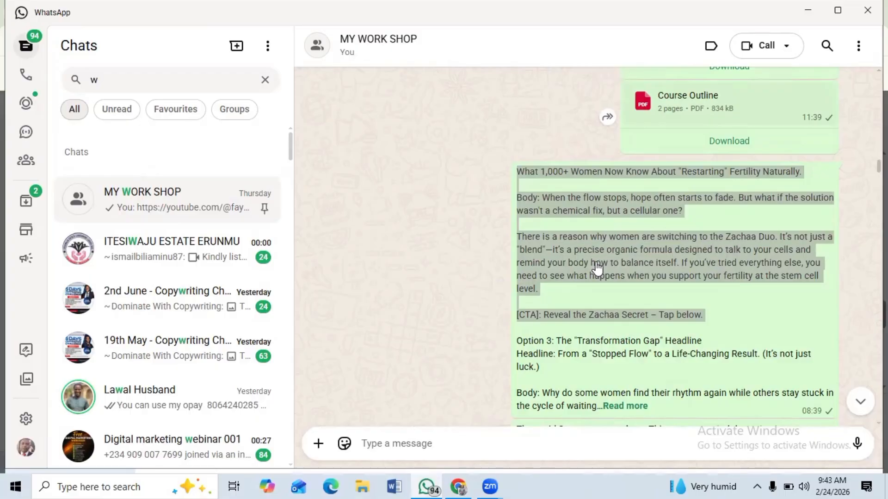
Return to Ads Manager in Chrome and paste the copied fertility ad copy as the ad's primary text.
{"action": "left_click", "coordinate": [458, 486]}
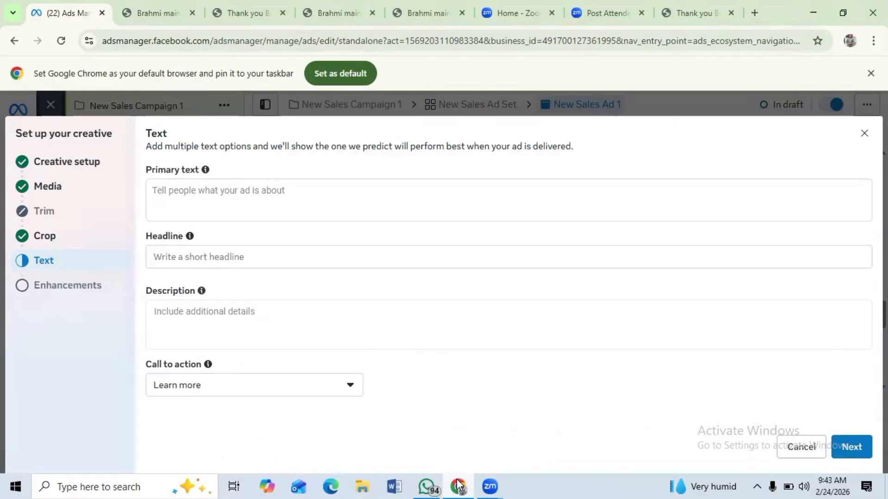
{"action": "left_click", "coordinate": [151, 188]}
{"action": "right_click", "coordinate": [150, 188]}
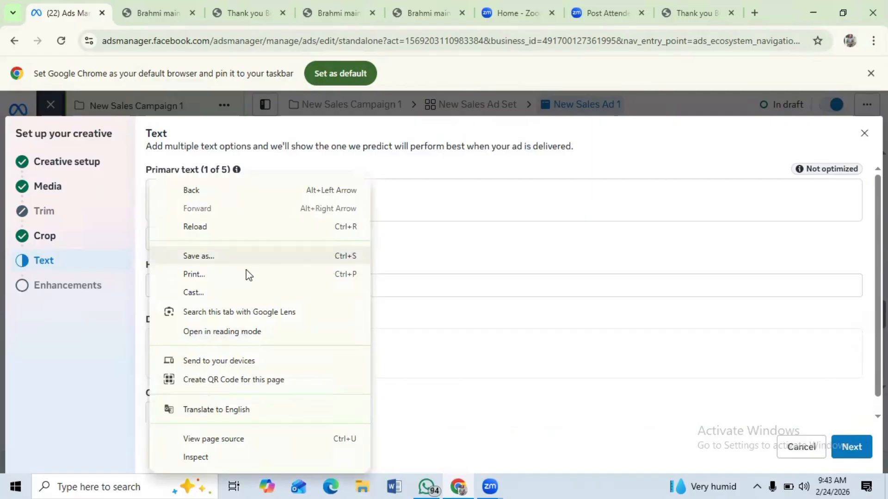
{"action": "right_click", "coordinate": [154, 189]}
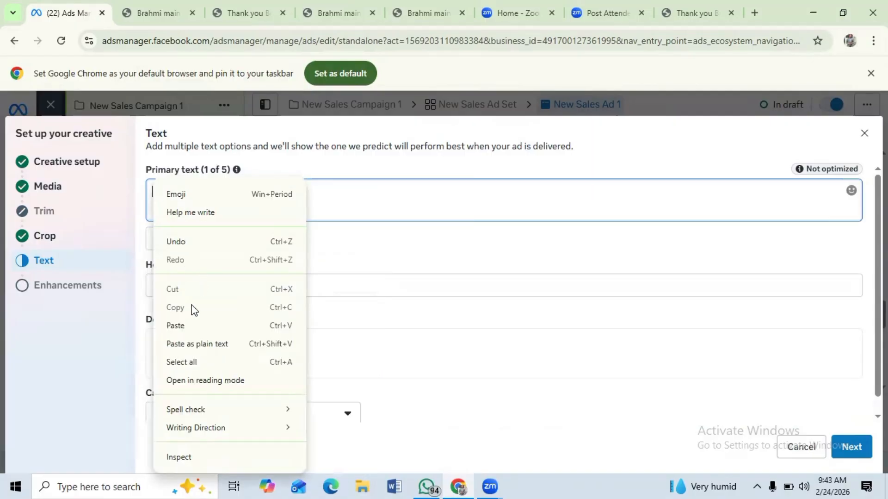
{"action": "left_click", "coordinate": [179, 324]}
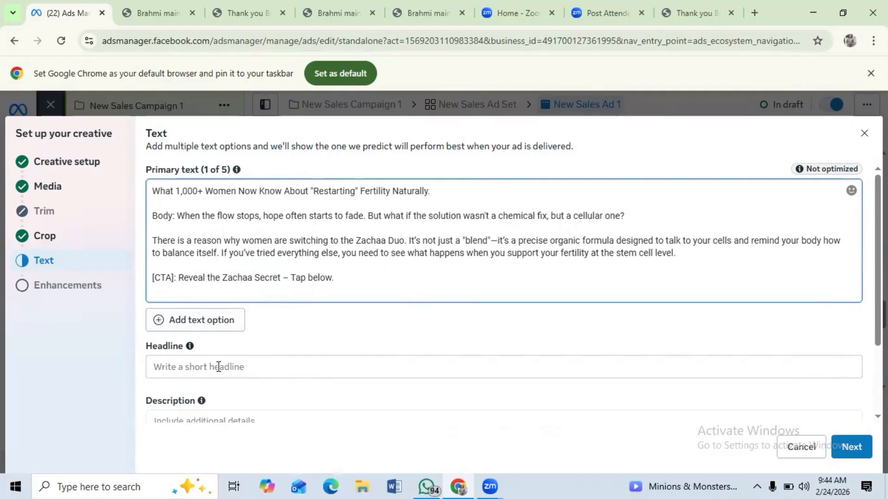
Write the ad headline "click the link below to get yours".
{"action": "left_click", "coordinate": [160, 366]}
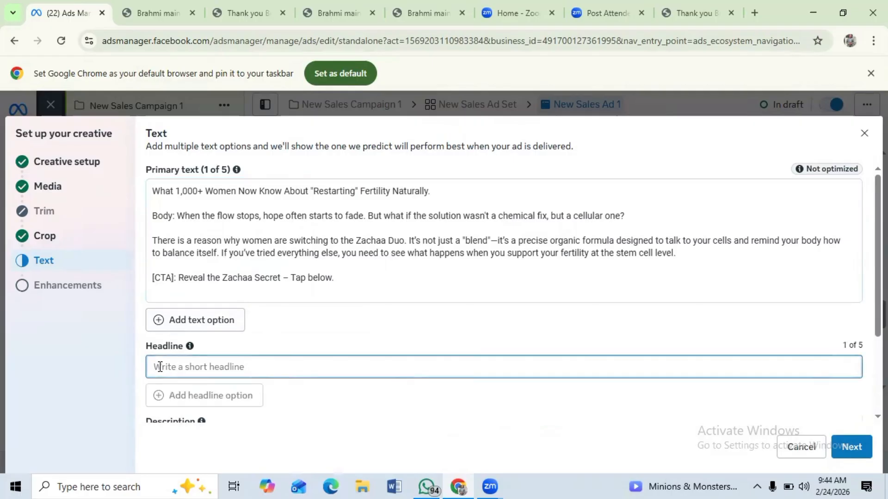
{"action": "type", "text": "c"}
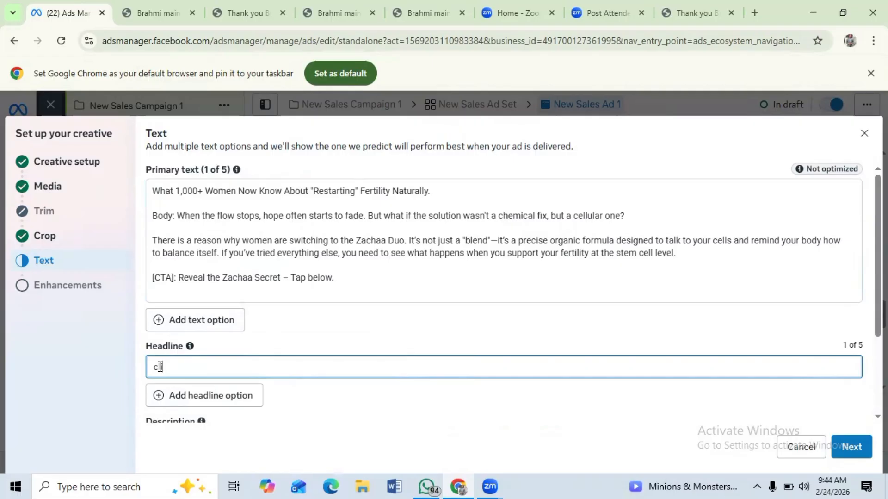
{"action": "type", "text": "lick the link below to get yours"}
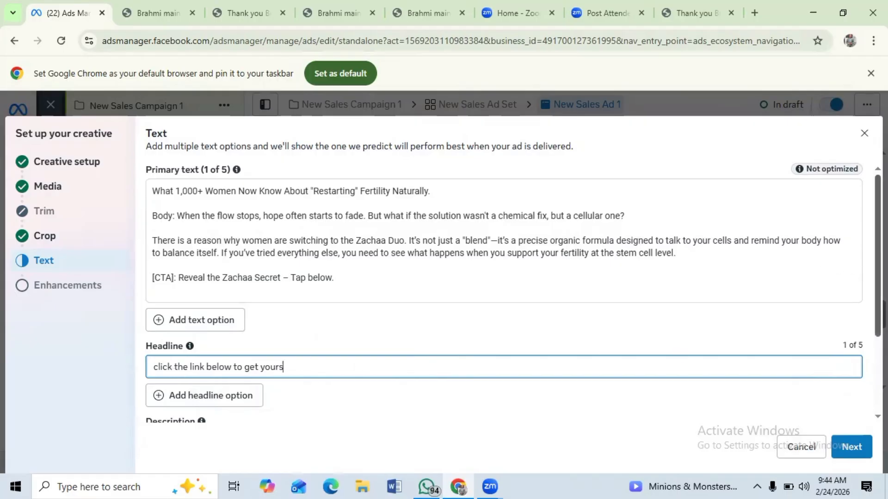
Keep Learn more as the call to action and finish the creative setup with the default Advantage+ enhancements.
{"action": "scroll", "coordinate": [877, 255], "scroll_direction": "down", "scroll_amount": 2}
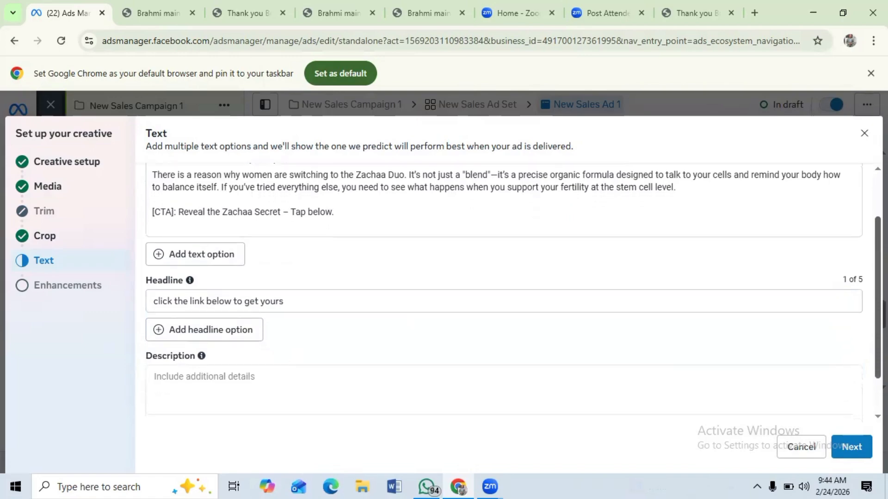
{"action": "scroll", "coordinate": [490, 386], "scroll_direction": "down", "scroll_amount": 2}
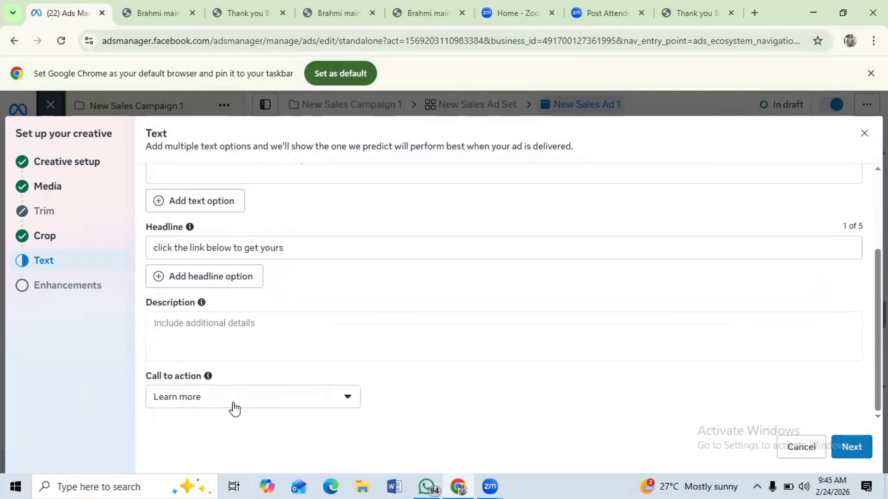
{"action": "left_click", "coordinate": [852, 452]}
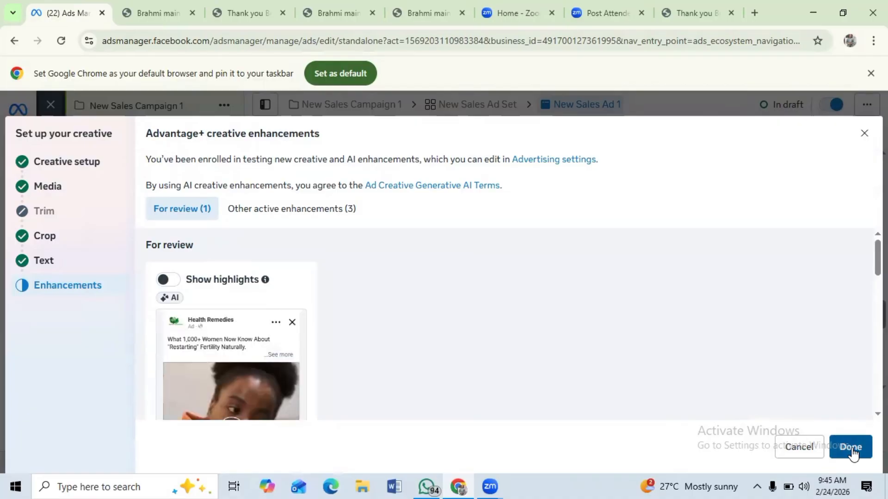
{"action": "left_click", "coordinate": [854, 452]}
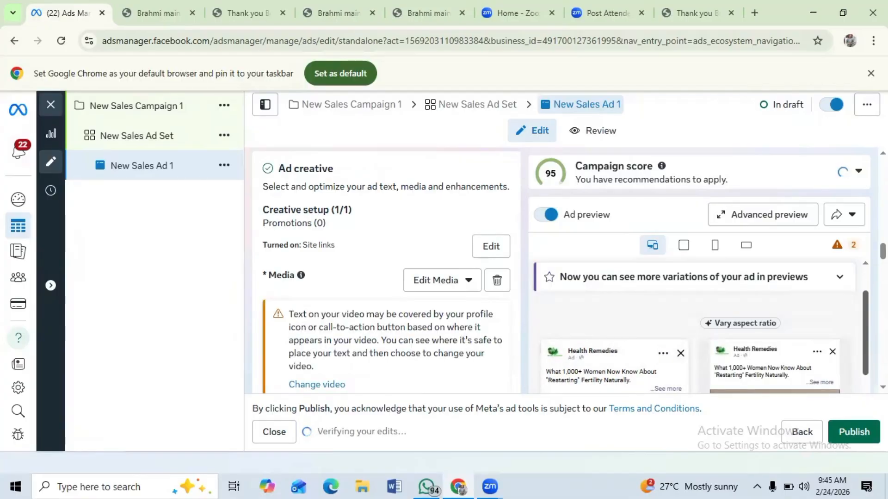
Duplicate New Sales Ad 1 with the recommended "Add an image" option turned off.
{"action": "scroll", "coordinate": [386, 273], "scroll_direction": "down", "scroll_amount": 10}
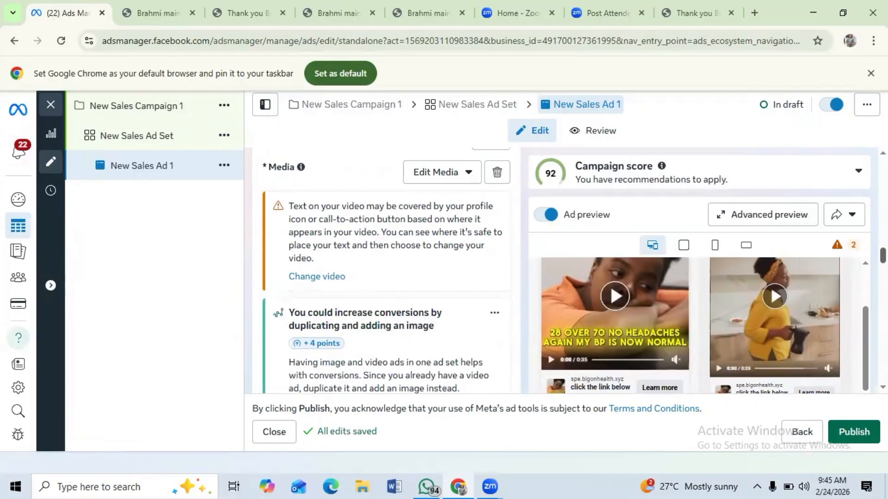
{"action": "scroll", "coordinate": [386, 271], "scroll_direction": "up", "scroll_amount": 10}
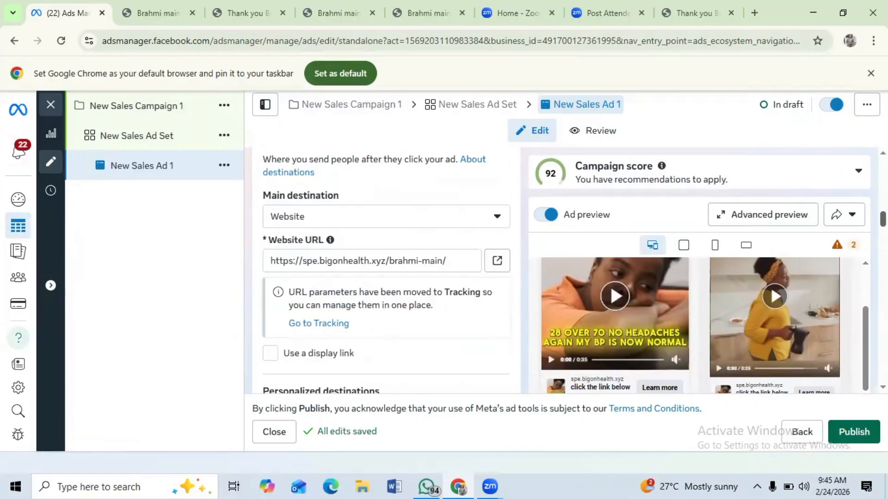
{"action": "scroll", "coordinate": [386, 271], "scroll_direction": "down", "scroll_amount": 3}
{"action": "scroll", "coordinate": [386, 273], "scroll_direction": "down", "scroll_amount": 5}
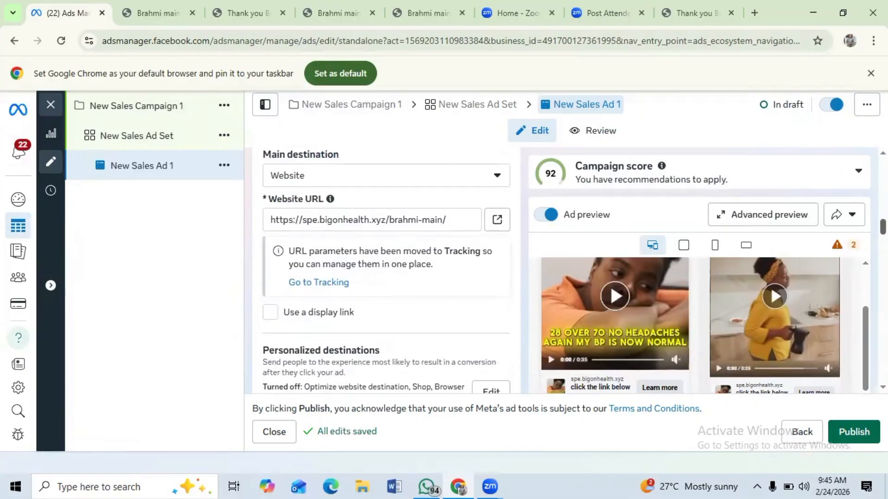
{"action": "scroll", "coordinate": [386, 273], "scroll_direction": "up", "scroll_amount": 5}
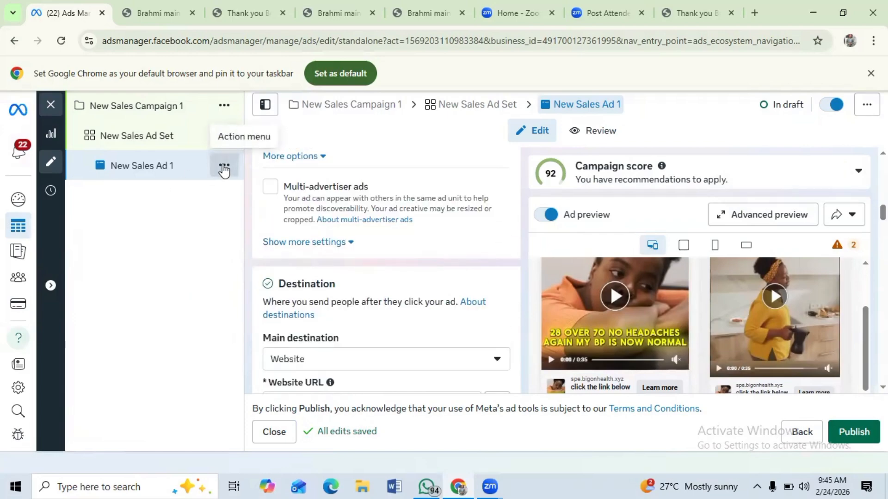
{"action": "left_click", "coordinate": [224, 168]}
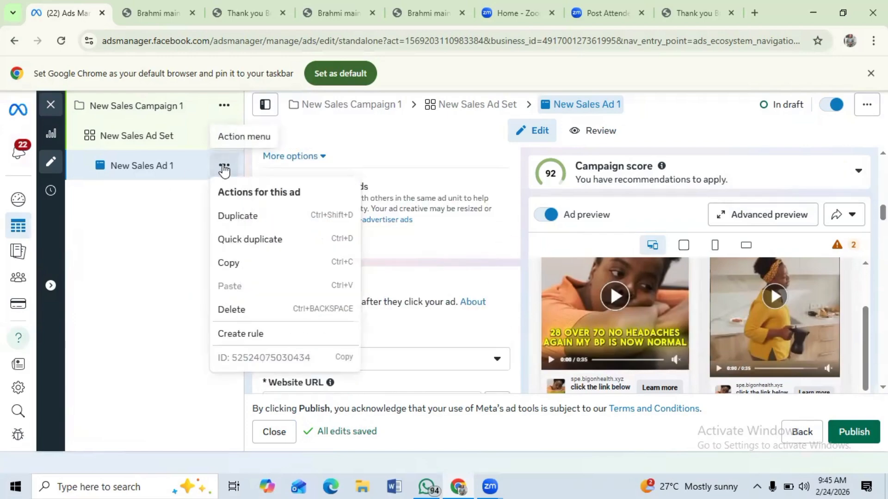
{"action": "left_click", "coordinate": [238, 215]}
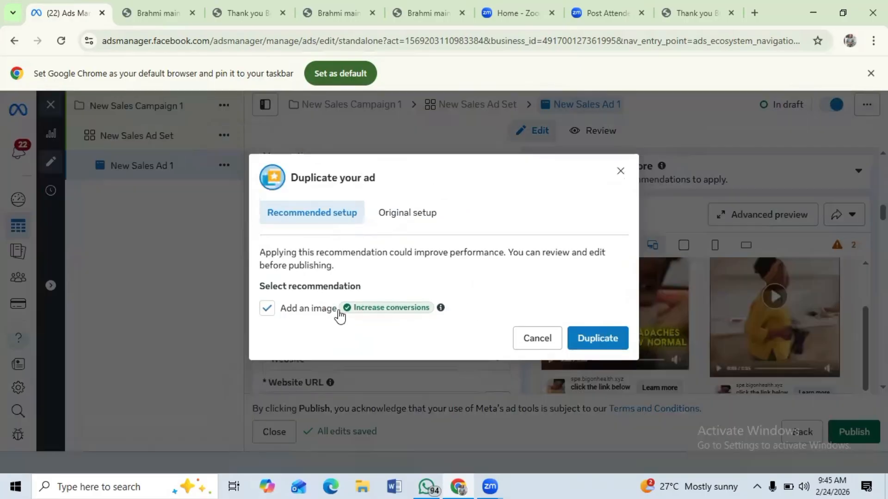
{"action": "left_click", "coordinate": [268, 308]}
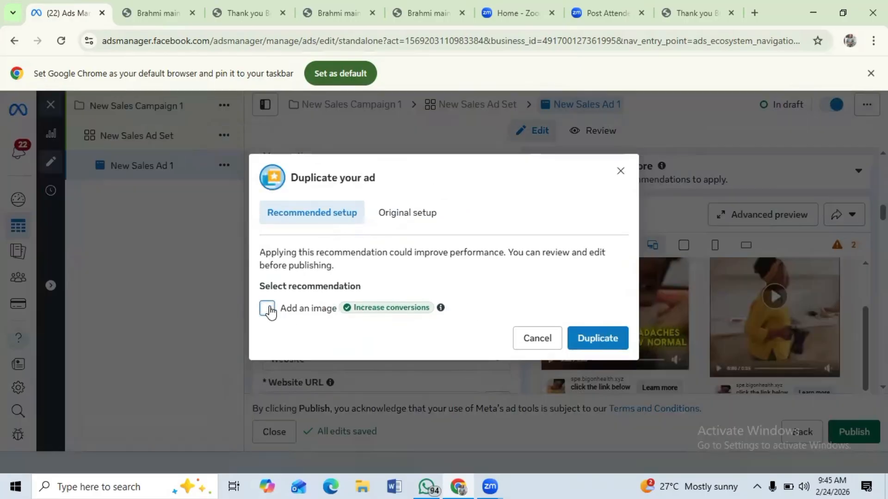
{"action": "left_click", "coordinate": [592, 341]}
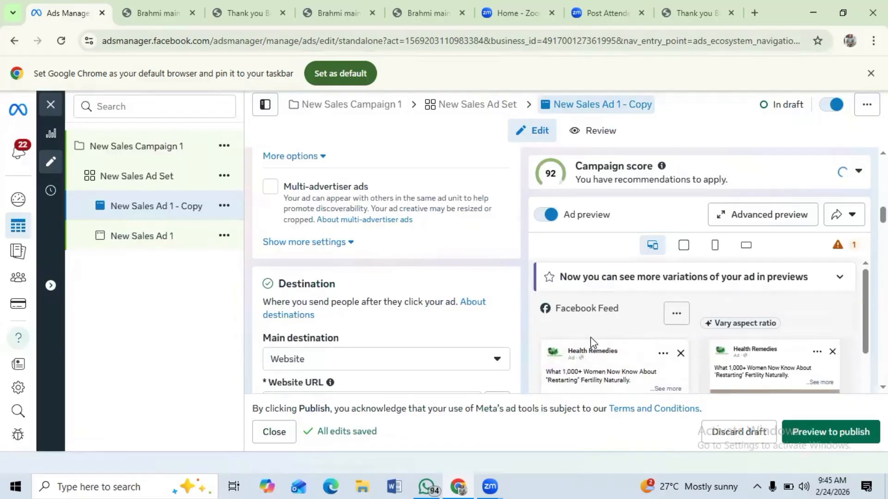
Duplicate New Sales Ad 1 - Copy into the original campaign with 2 copies, keeping existing reactions, comments and shares shown.
{"action": "left_click", "coordinate": [224, 207]}
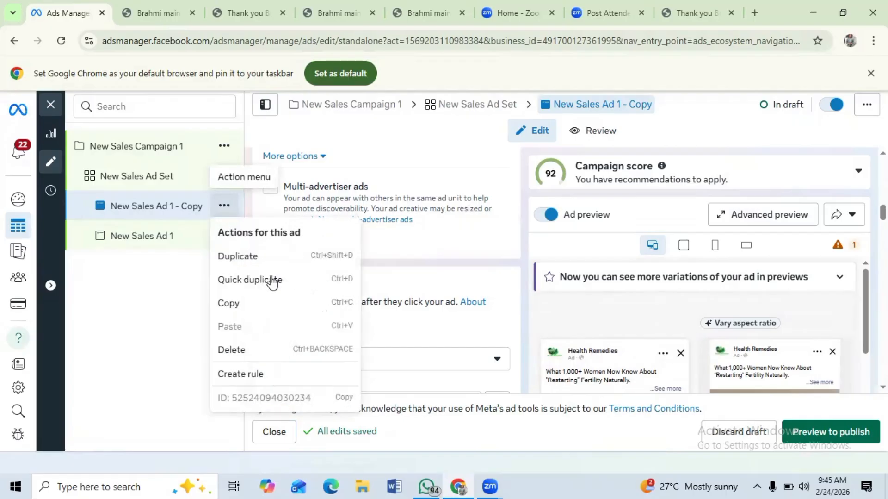
{"action": "left_click", "coordinate": [245, 256]}
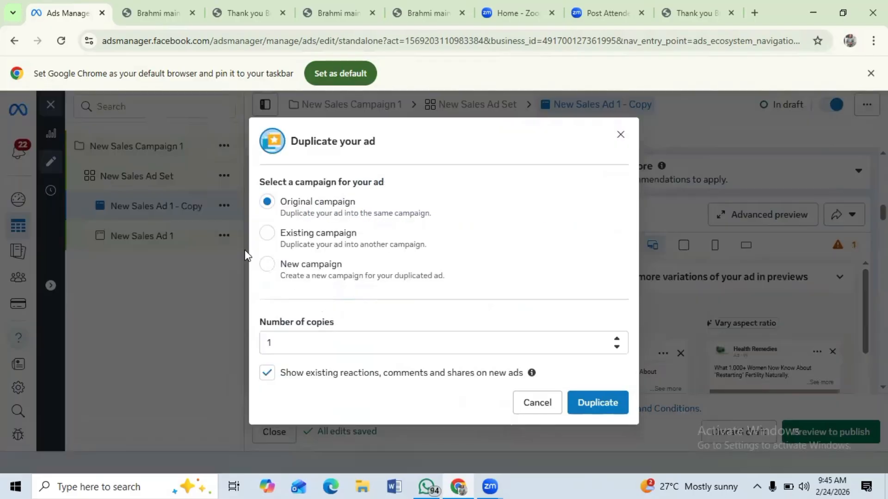
{"action": "left_click", "coordinate": [273, 342]}
{"action": "key", "text": "BackSpace"}
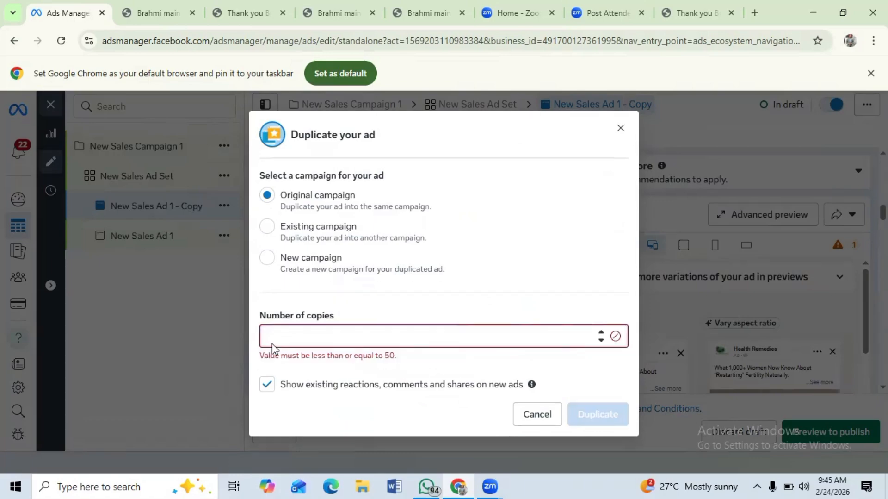
{"action": "type", "text": "2"}
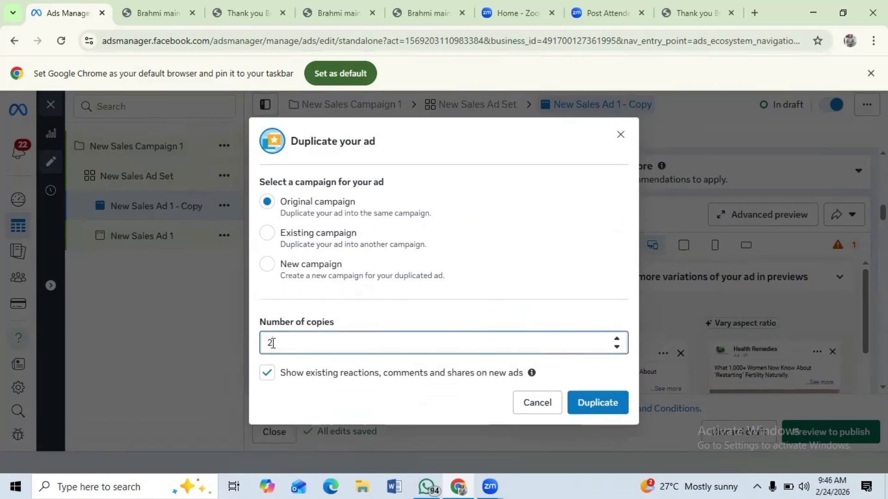
{"action": "left_click", "coordinate": [582, 403]}
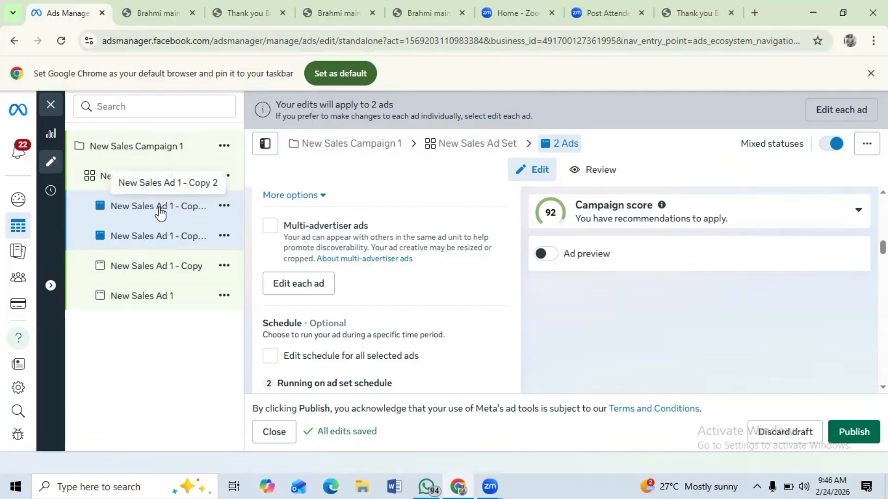
Open only the ad New Sales Ad 1 - Copy 2 and rename it "New Sales Ad 2".
{"action": "left_click", "coordinate": [161, 213]}
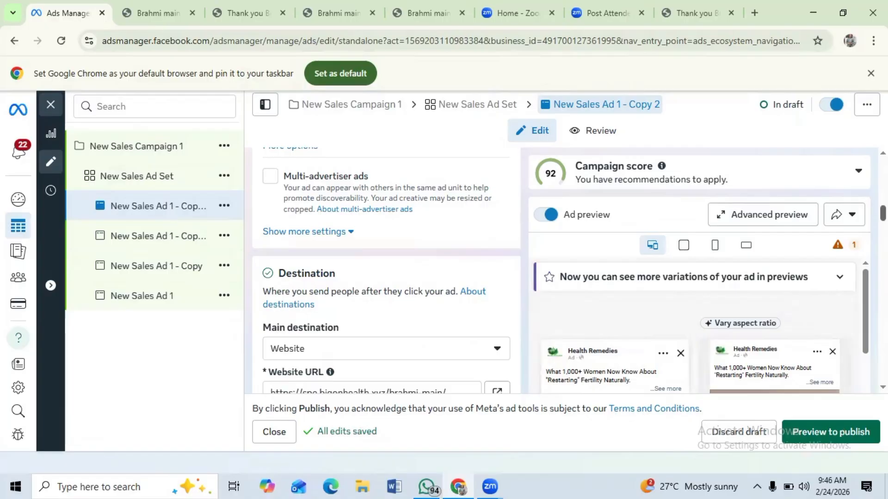
{"action": "scroll", "coordinate": [386, 268], "scroll_direction": "down", "scroll_amount": 10}
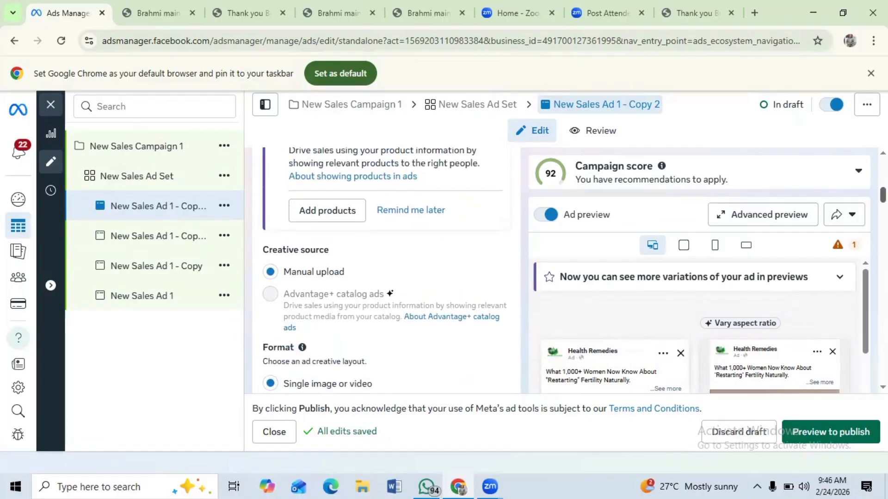
{"action": "scroll", "coordinate": [387, 268], "scroll_direction": "up", "scroll_amount": 8}
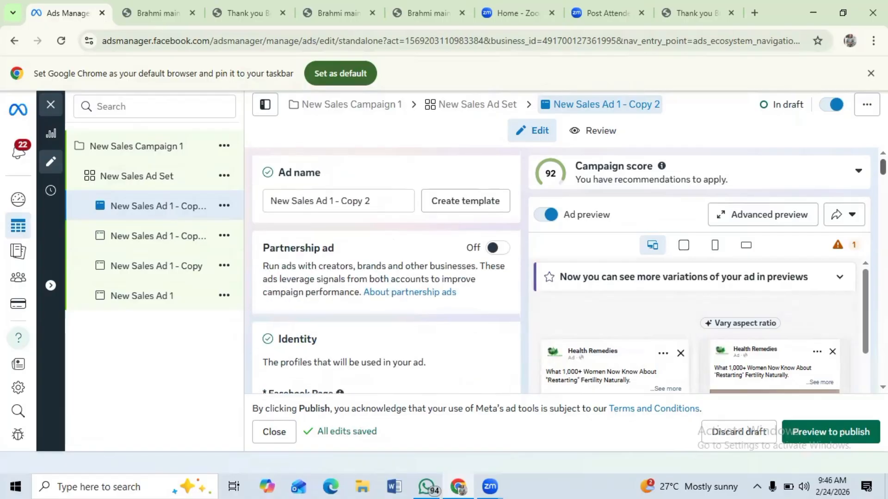
{"action": "left_click", "coordinate": [376, 200]}
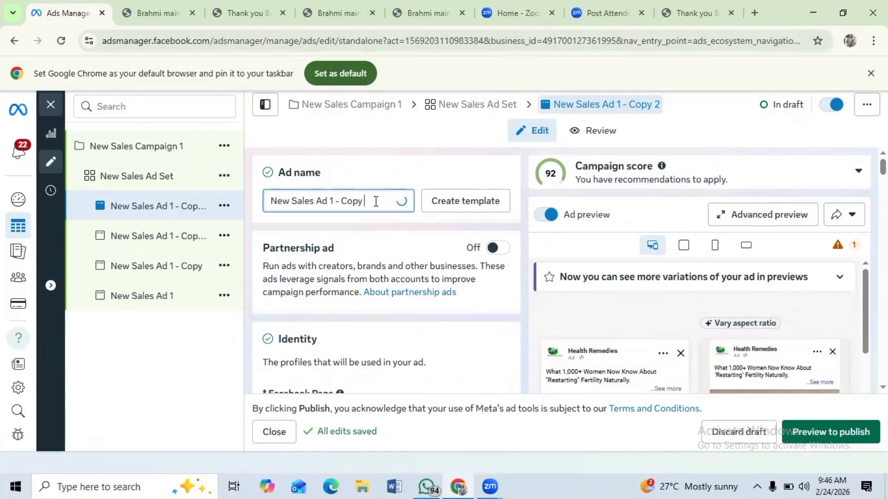
{"action": "key", "text": "BackSpace"}
{"action": "key", "text": "BackSpace"}
{"action": "key", "text": "BackSpace"}
{"action": "key", "text": "BackSpace"}
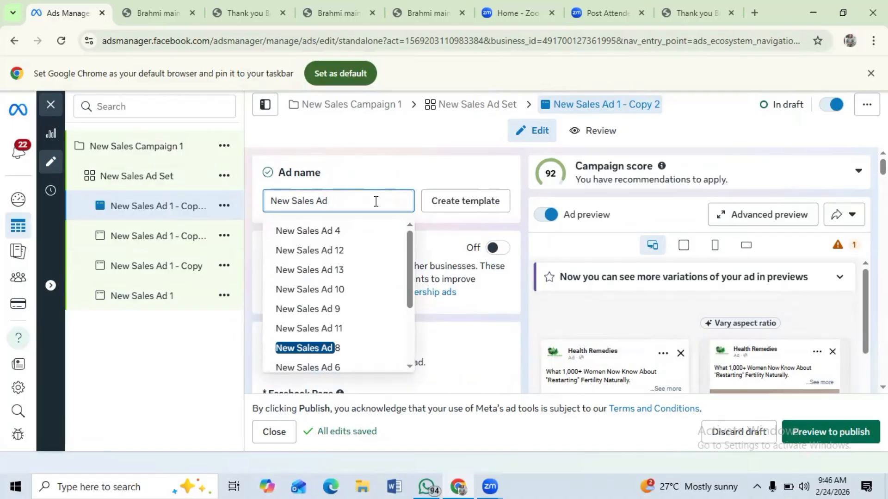
{"action": "type", "text": "2"}
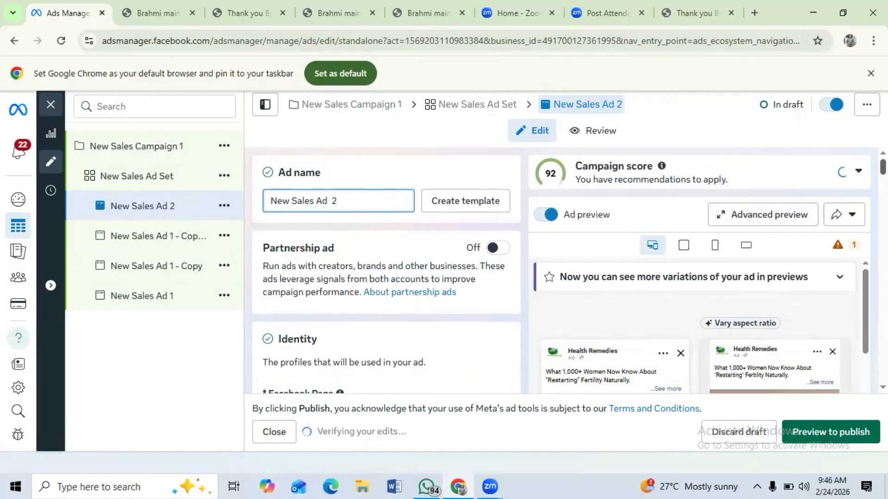
Review the duplicated settings of New Sales Ad 2 and remove its current video from the ad creative.
{"action": "scroll", "coordinate": [386, 268], "scroll_direction": "down", "scroll_amount": 12}
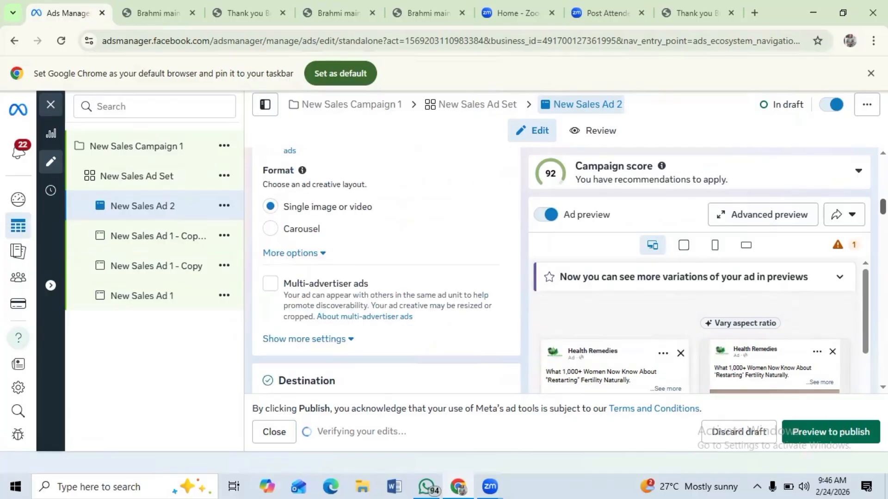
{"action": "scroll", "coordinate": [387, 268], "scroll_direction": "down", "scroll_amount": 5}
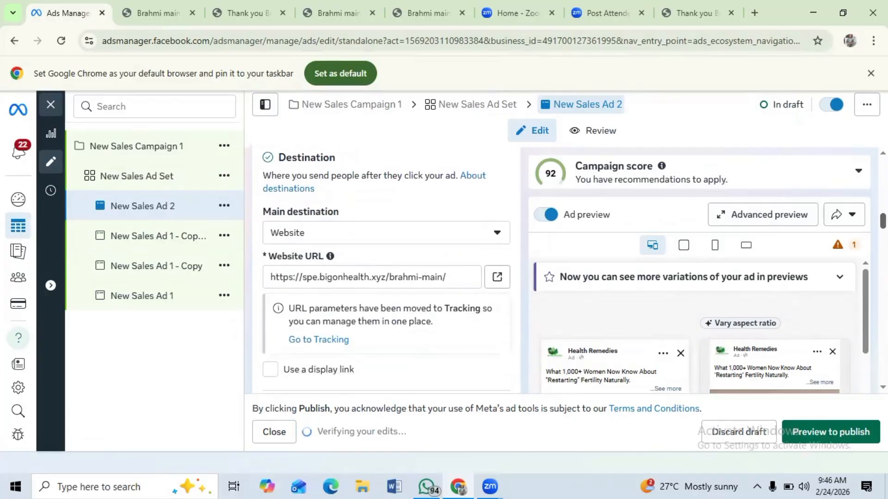
{"action": "scroll", "coordinate": [386, 268], "scroll_direction": "down", "scroll_amount": 8}
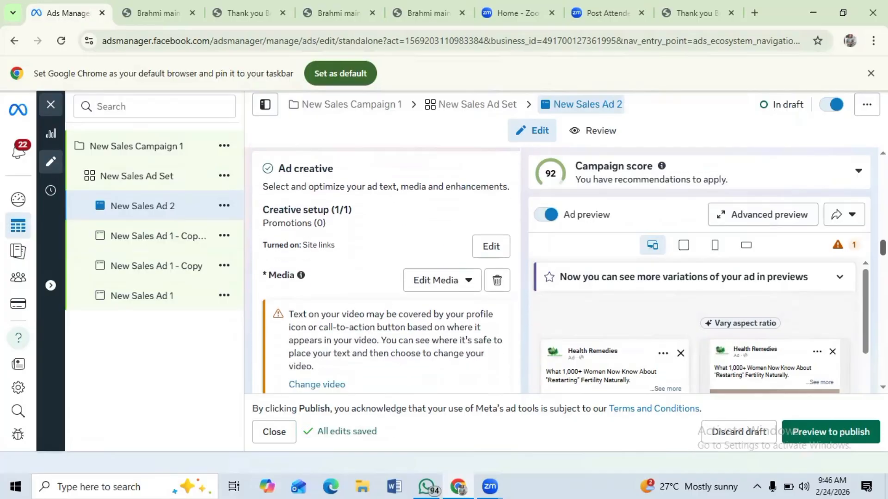
{"action": "scroll", "coordinate": [386, 269], "scroll_direction": "down", "scroll_amount": 7}
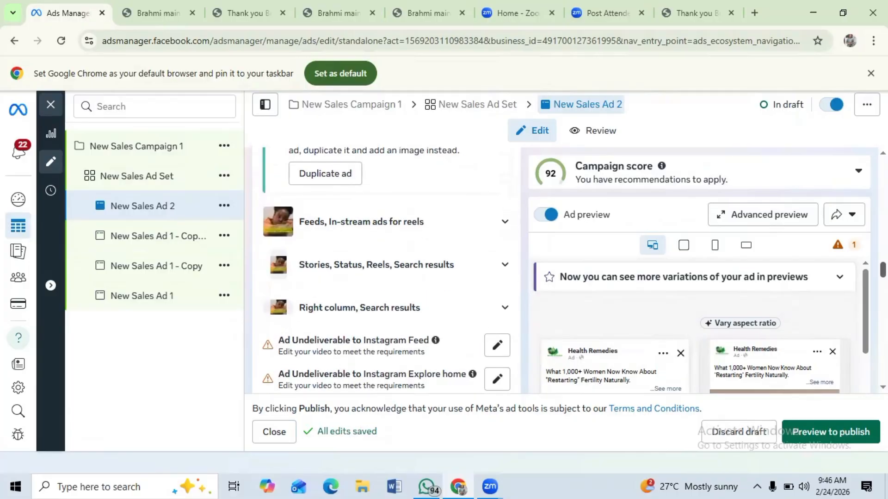
{"action": "scroll", "coordinate": [387, 269], "scroll_direction": "down", "scroll_amount": 8}
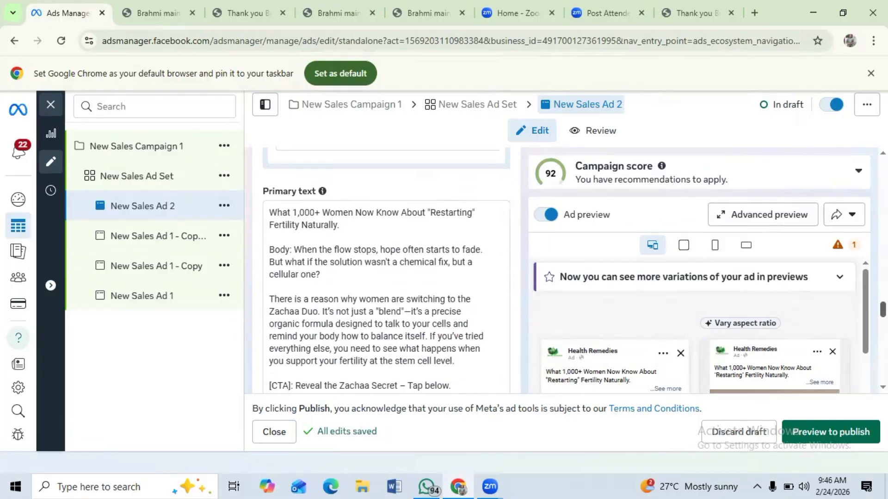
{"action": "scroll", "coordinate": [386, 268], "scroll_direction": "down", "scroll_amount": 7}
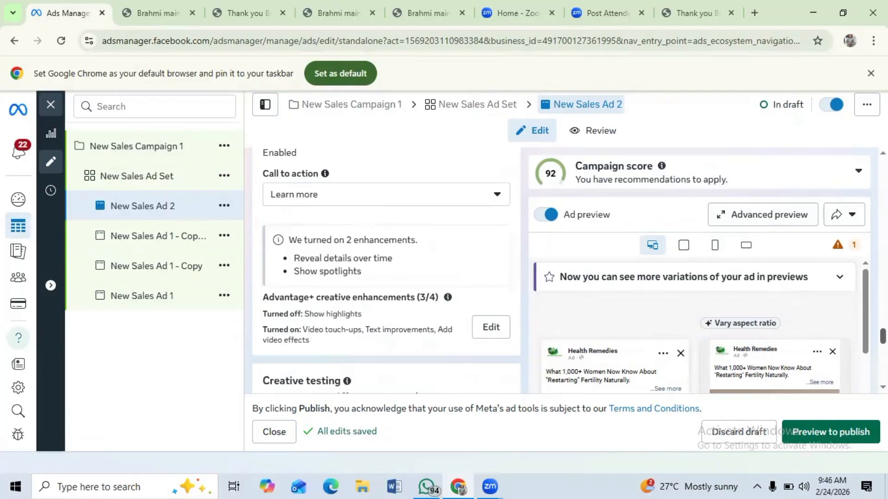
{"action": "scroll", "coordinate": [386, 268], "scroll_direction": "down", "scroll_amount": 2}
{"action": "scroll", "coordinate": [386, 268], "scroll_direction": "up", "scroll_amount": 15}
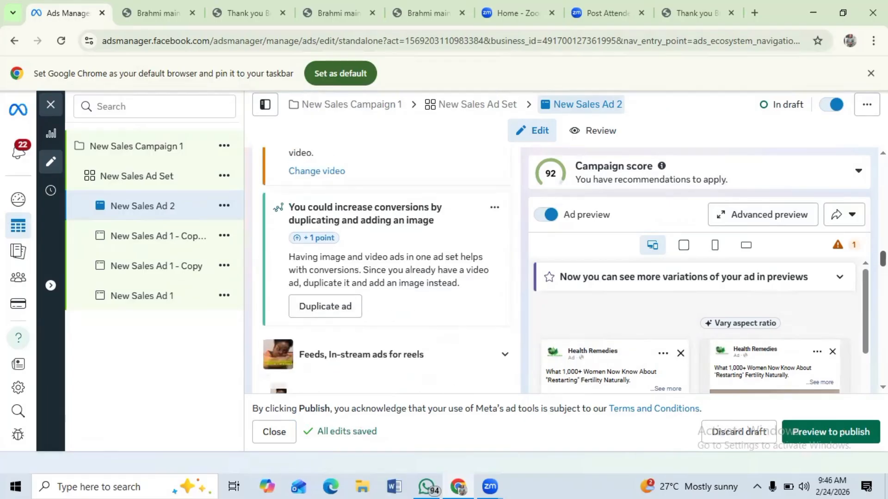
{"action": "scroll", "coordinate": [387, 268], "scroll_direction": "up", "scroll_amount": 10}
{"action": "scroll", "coordinate": [386, 269], "scroll_direction": "down", "scroll_amount": 5}
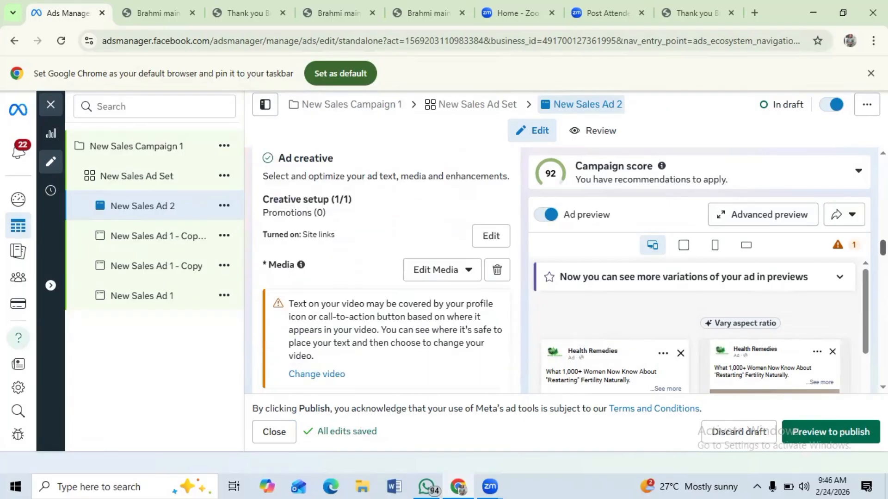
{"action": "left_click", "coordinate": [496, 272]}
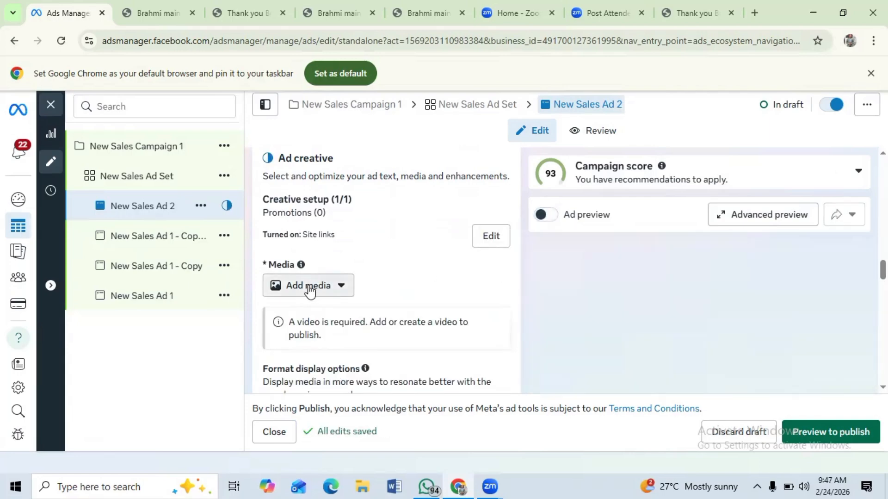
Add a video to New Sales Ad 2, choosing the 720 × 720 BS_VID2 video from the account media.
{"action": "left_click", "coordinate": [310, 291]}
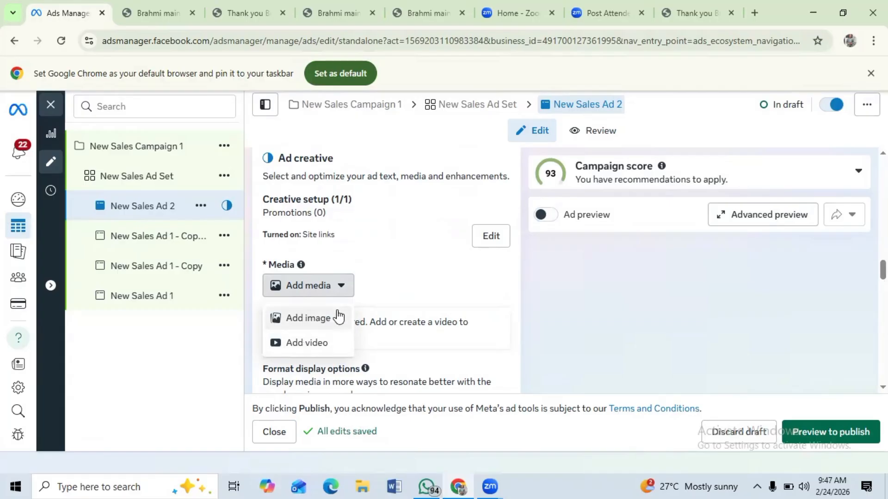
{"action": "left_click", "coordinate": [299, 347]}
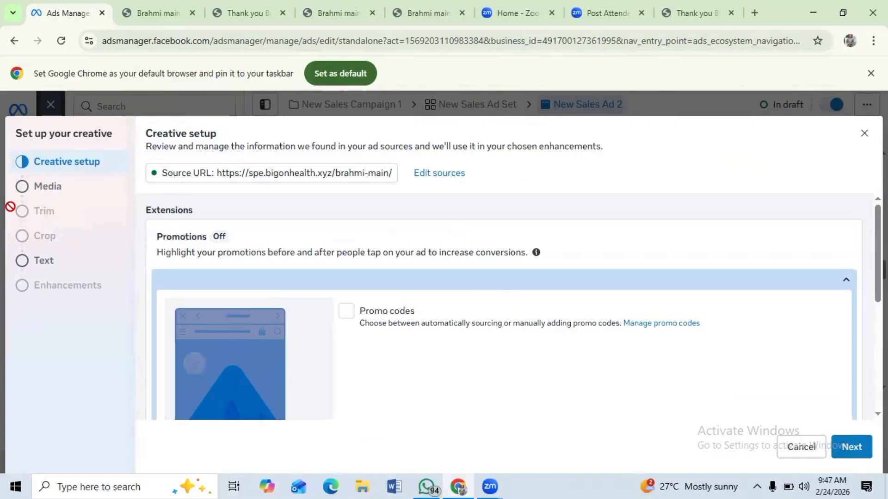
{"action": "left_click", "coordinate": [47, 194]}
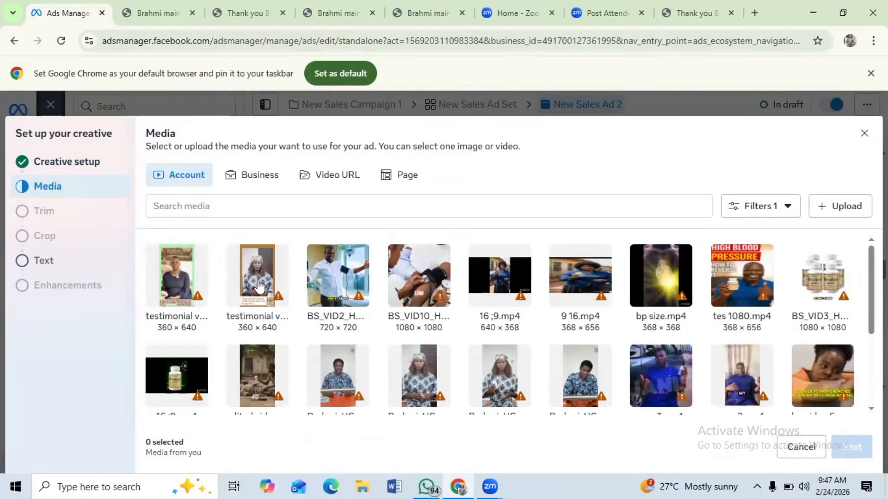
{"action": "left_click", "coordinate": [351, 284]}
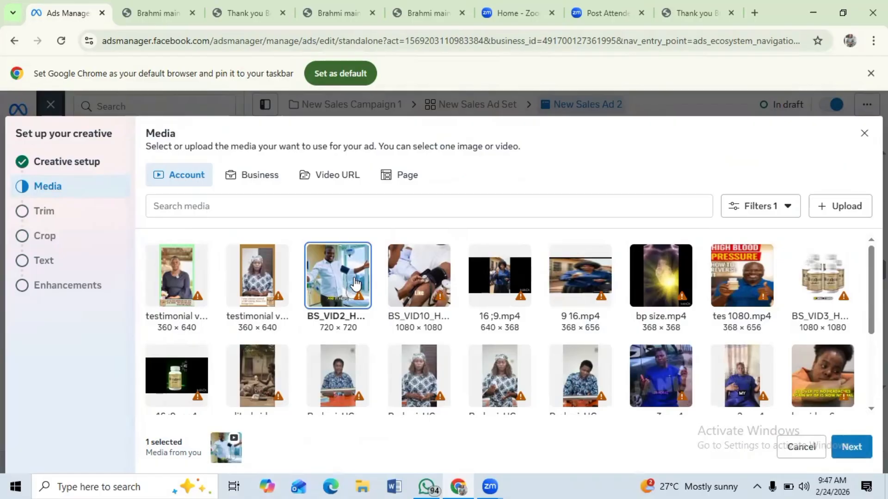
{"action": "left_click", "coordinate": [852, 451]}
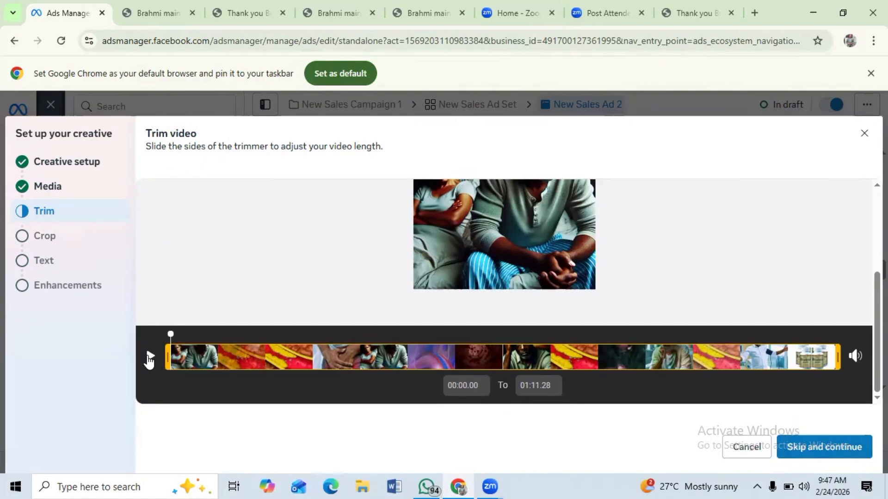
Play a short preview of the selected video and continue to cropping without trimming it.
{"action": "left_click", "coordinate": [149, 357]}
{"action": "left_click", "coordinate": [149, 357]}
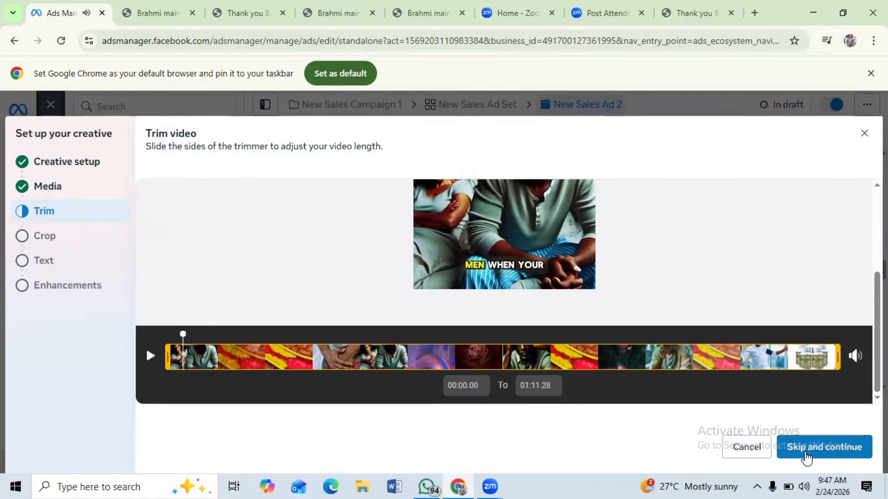
{"action": "left_click", "coordinate": [816, 450]}
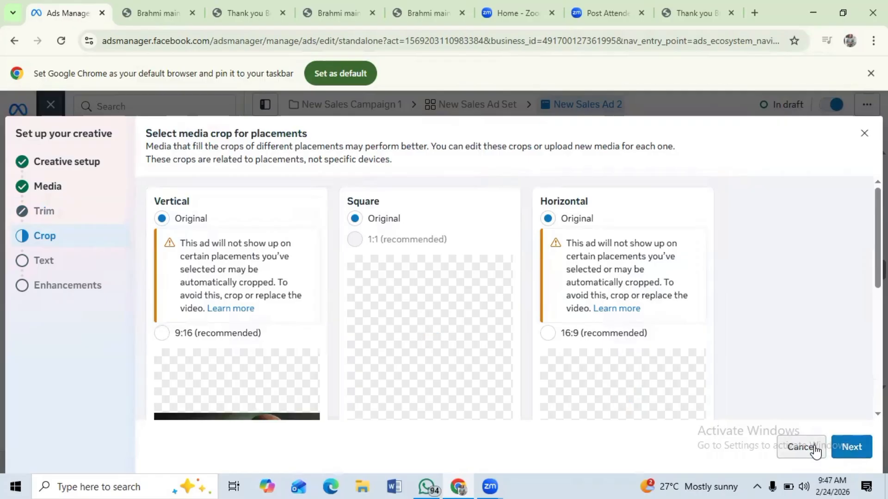
Keep the original video crops, then delete the primary text's closing [CTA] line and the paragraph beginning "There is a reason why women are switching".
{"action": "left_click", "coordinate": [852, 448]}
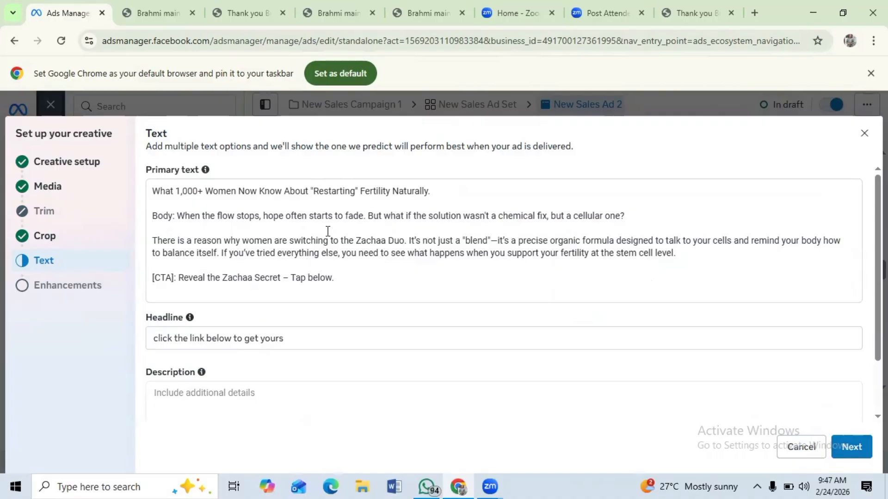
{"action": "left_click", "coordinate": [339, 280]}
{"action": "key", "text": "BackSpace"}
{"action": "key", "text": "BackSpace"}
{"action": "key", "text": "BackSpace"}
{"action": "key", "text": "BackSpace"}
{"action": "key", "text": "BackSpace"}
{"action": "key", "text": "BackSpace"}
{"action": "key", "text": "BackSpace"}
{"action": "key", "text": "BackSpace"}
{"action": "key", "text": "BackSpace"}
{"action": "key", "text": "BackSpace"}
{"action": "key", "text": "BackSpace"}
{"action": "key", "text": "BackSpace"}
{"action": "key", "text": "BackSpace"}
{"action": "key", "text": "BackSpace"}
{"action": "key", "text": "BackSpace"}
{"action": "key", "text": "BackSpace"}
{"action": "key", "text": "BackSpace"}
{"action": "key", "text": "BackSpace"}
{"action": "key", "text": "BackSpace"}
{"action": "key", "text": "BackSpace"}
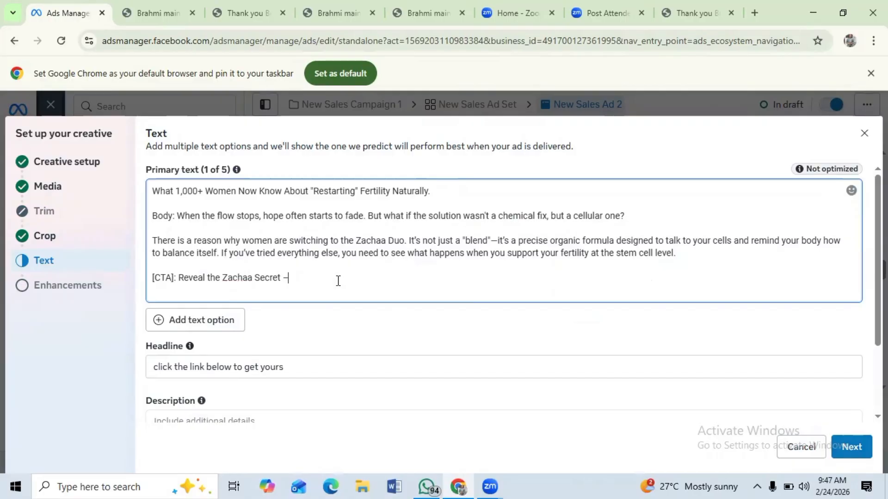
{"action": "key", "text": "BackSpace"}
{"action": "key", "text": "BackSpace"}
{"action": "key", "text": "BackSpace"}
{"action": "key", "text": "BackSpace"}
{"action": "key", "text": "BackSpace"}
{"action": "key", "text": "BackSpace"}
{"action": "key", "text": "BackSpace"}
{"action": "key", "text": "BackSpace"}
{"action": "key", "text": "BackSpace"}
{"action": "key", "text": "BackSpace"}
{"action": "key", "text": "BackSpace"}
{"action": "key", "text": "BackSpace"}
{"action": "key", "text": "BackSpace"}
{"action": "key", "text": "BackSpace"}
{"action": "key", "text": "BackSpace"}
{"action": "key", "text": "BackSpace"}
{"action": "key", "text": "BackSpace"}
{"action": "key", "text": "BackSpace"}
{"action": "key", "text": "BackSpace"}
{"action": "key", "text": "BackSpace"}
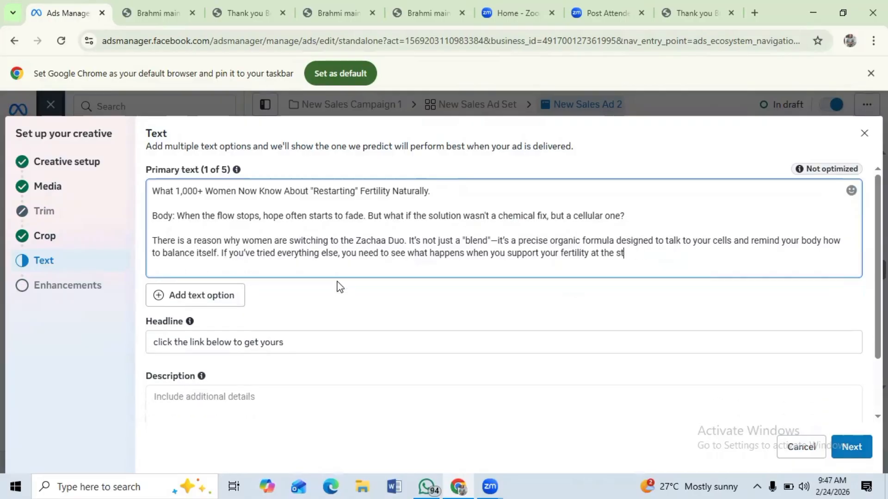
{"action": "key", "text": "BackSpace"}
{"action": "key", "text": "BackSpace"}
{"action": "key", "text": "BackSpace"}
{"action": "key", "text": "BackSpace"}
{"action": "key", "text": "BackSpace"}
{"action": "key", "text": "BackSpace"}
{"action": "key", "text": "BackSpace"}
{"action": "key", "text": "BackSpace"}
{"action": "key", "text": "BackSpace"}
{"action": "key", "text": "BackSpace"}
{"action": "key", "text": "BackSpace"}
{"action": "key", "text": "BackSpace"}
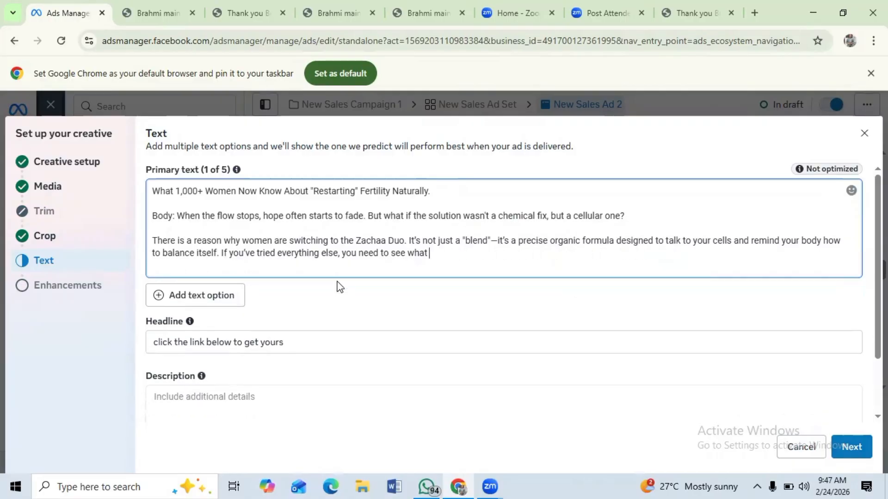
{"action": "key", "text": "BackSpace"}
{"action": "key", "text": "BackSpace"}
{"action": "key", "text": "BackSpace"}
{"action": "key", "text": "BackSpace"}
{"action": "key", "text": "BackSpace"}
{"action": "key", "text": "BackSpace"}
{"action": "key", "text": "BackSpace"}
{"action": "key", "text": "BackSpace"}
{"action": "key", "text": "BackSpace"}
{"action": "key", "text": "BackSpace"}
{"action": "key", "text": "BackSpace"}
{"action": "key", "text": "BackSpace"}
{"action": "key", "text": "BackSpace"}
{"action": "key", "text": "BackSpace"}
{"action": "key", "text": "BackSpace"}
{"action": "key", "text": "BackSpace"}
{"action": "key", "text": "BackSpace"}
{"action": "key", "text": "BackSpace"}
{"action": "key", "text": "BackSpace"}
{"action": "key", "text": "BackSpace"}
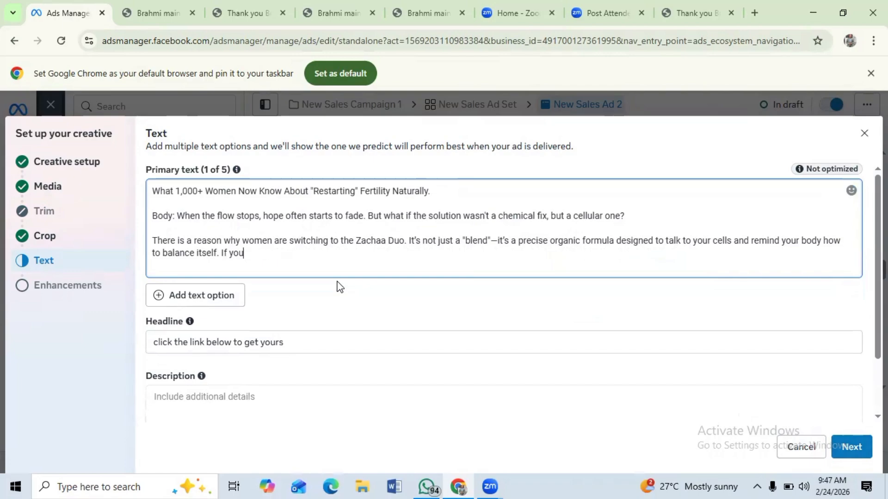
{"action": "key", "text": "BackSpace"}
{"action": "key", "text": "BackSpace"}
{"action": "key", "text": "BackSpace"}
{"action": "key", "text": "BackSpace"}
{"action": "key", "text": "BackSpace"}
{"action": "key", "text": "BackSpace"}
{"action": "key", "text": "BackSpace"}
{"action": "key", "text": "BackSpace"}
{"action": "key", "text": "BackSpace"}
{"action": "key", "text": "BackSpace"}
{"action": "key", "text": "BackSpace"}
{"action": "key", "text": "BackSpace"}
{"action": "key", "text": "BackSpace"}
{"action": "key", "text": "BackSpace"}
{"action": "key", "text": "BackSpace"}
{"action": "key", "text": "BackSpace"}
{"action": "key", "text": "BackSpace"}
{"action": "key", "text": "BackSpace"}
{"action": "key", "text": "BackSpace"}
{"action": "key", "text": "BackSpace"}
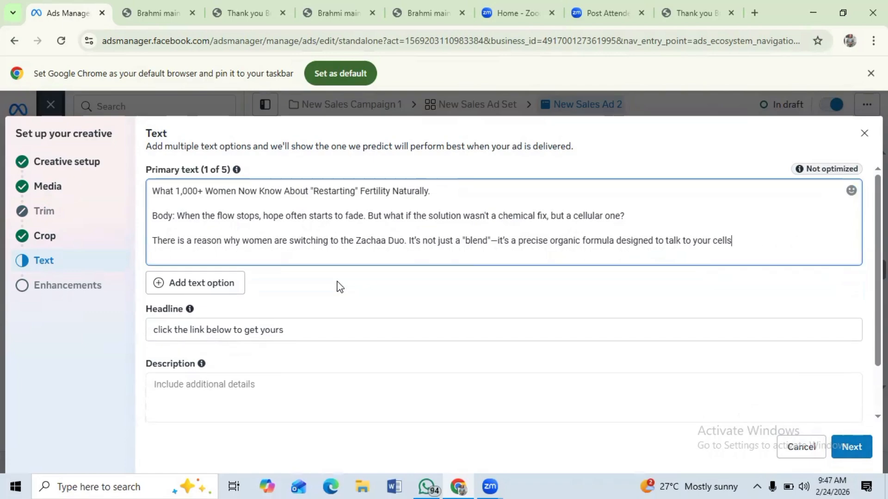
{"action": "key", "text": "BackSpace"}
{"action": "key", "text": "BackSpace"}
{"action": "key", "text": "BackSpace"}
{"action": "key", "text": "BackSpace"}
{"action": "key", "text": "BackSpace"}
{"action": "key", "text": "BackSpace"}
{"action": "key", "text": "BackSpace"}
{"action": "key", "text": "BackSpace"}
{"action": "key", "text": "BackSpace"}
{"action": "key", "text": "BackSpace"}
{"action": "key", "text": "BackSpace"}
{"action": "key", "text": "BackSpace"}
{"action": "key", "text": "BackSpace"}
{"action": "key", "text": "BackSpace"}
{"action": "key", "text": "BackSpace"}
{"action": "key", "text": "BackSpace"}
{"action": "key", "text": "BackSpace"}
{"action": "key", "text": "BackSpace"}
{"action": "key", "text": "BackSpace"}
{"action": "key", "text": "BackSpace"}
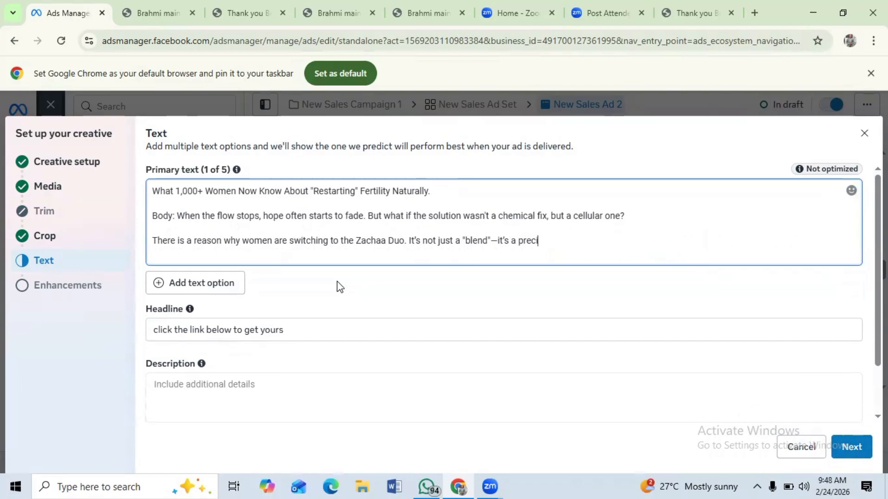
{"action": "key", "text": "BackSpace"}
{"action": "key", "text": "BackSpace"}
{"action": "key", "text": "BackSpace"}
{"action": "key", "text": "BackSpace"}
{"action": "key", "text": "BackSpace"}
{"action": "key", "text": "BackSpace"}
{"action": "key", "text": "BackSpace"}
{"action": "key", "text": "BackSpace"}
{"action": "key", "text": "BackSpace"}
{"action": "key", "text": "BackSpace"}
{"action": "key", "text": "BackSpace"}
{"action": "key", "text": "BackSpace"}
{"action": "key", "text": "BackSpace"}
{"action": "key", "text": "BackSpace"}
{"action": "key", "text": "BackSpace"}
{"action": "key", "text": "BackSpace"}
{"action": "key", "text": "BackSpace"}
{"action": "key", "text": "BackSpace"}
{"action": "key", "text": "BackSpace"}
{"action": "key", "text": "BackSpace"}
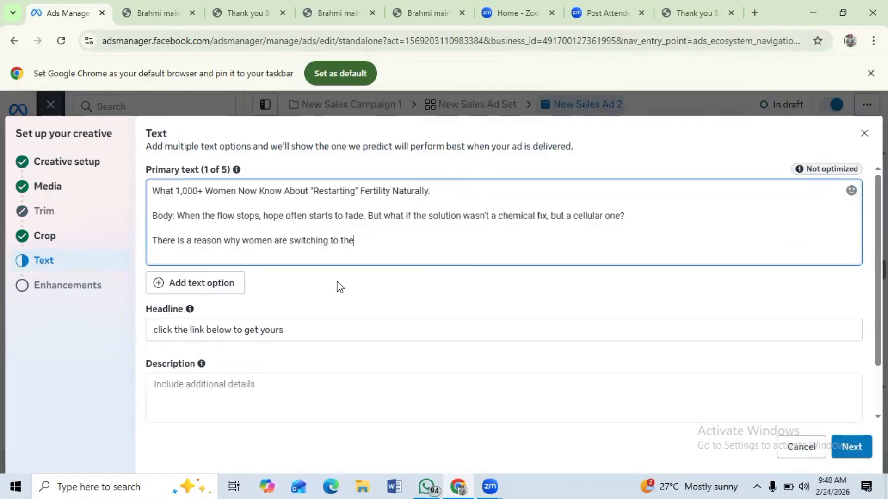
{"action": "key", "text": "BackSpace"}
{"action": "key", "text": "BackSpace"}
{"action": "key", "text": "BackSpace"}
{"action": "key", "text": "BackSpace"}
{"action": "key", "text": "BackSpace"}
{"action": "key", "text": "BackSpace"}
{"action": "key", "text": "BackSpace"}
{"action": "key", "text": "BackSpace"}
{"action": "key", "text": "BackSpace"}
{"action": "key", "text": "BackSpace"}
{"action": "key", "text": "BackSpace"}
{"action": "key", "text": "BackSpace"}
{"action": "key", "text": "BackSpace"}
{"action": "key", "text": "BackSpace"}
{"action": "key", "text": "BackSpace"}
{"action": "key", "text": "BackSpace"}
{"action": "key", "text": "BackSpace"}
{"action": "key", "text": "BackSpace"}
{"action": "key", "text": "BackSpace"}
{"action": "key", "text": "BackSpace"}
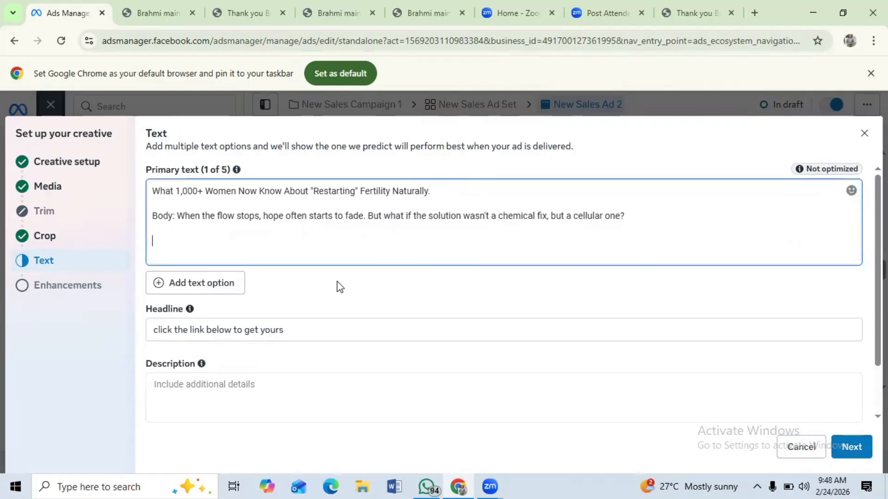
Delete the rest of New Sales Ad 2's primary text, including the Body line and the "What 1,000+ Women Now Know" opening.
{"action": "key", "text": "BackSpace"}
{"action": "key", "text": "BackSpace"}
{"action": "key", "text": "BackSpace"}
{"action": "key", "text": "BackSpace"}
{"action": "key", "text": "BackSpace"}
{"action": "key", "text": "BackSpace"}
{"action": "key", "text": "BackSpace"}
{"action": "key", "text": "BackSpace"}
{"action": "key", "text": "BackSpace"}
{"action": "key", "text": "BackSpace"}
{"action": "key", "text": "BackSpace"}
{"action": "key", "text": "BackSpace"}
{"action": "key", "text": "BackSpace"}
{"action": "key", "text": "BackSpace"}
{"action": "key", "text": "BackSpace"}
{"action": "key", "text": "BackSpace"}
{"action": "key", "text": "BackSpace"}
{"action": "key", "text": "BackSpace"}
{"action": "key", "text": "BackSpace"}
{"action": "key", "text": "BackSpace"}
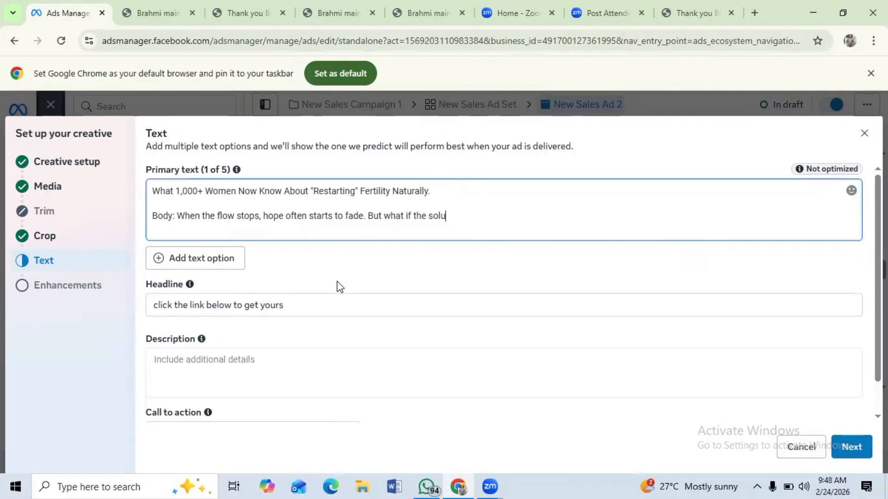
{"action": "key", "text": "BackSpace"}
{"action": "key", "text": "BackSpace"}
{"action": "key", "text": "BackSpace"}
{"action": "key", "text": "BackSpace"}
{"action": "key", "text": "BackSpace"}
{"action": "key", "text": "BackSpace"}
{"action": "key", "text": "BackSpace"}
{"action": "key", "text": "BackSpace"}
{"action": "key", "text": "BackSpace"}
{"action": "key", "text": "BackSpace"}
{"action": "key", "text": "BackSpace"}
{"action": "key", "text": "BackSpace"}
{"action": "key", "text": "BackSpace"}
{"action": "key", "text": "BackSpace"}
{"action": "key", "text": "BackSpace"}
{"action": "key", "text": "BackSpace"}
{"action": "key", "text": "BackSpace"}
{"action": "key", "text": "BackSpace"}
{"action": "key", "text": "BackSpace"}
{"action": "key", "text": "BackSpace"}
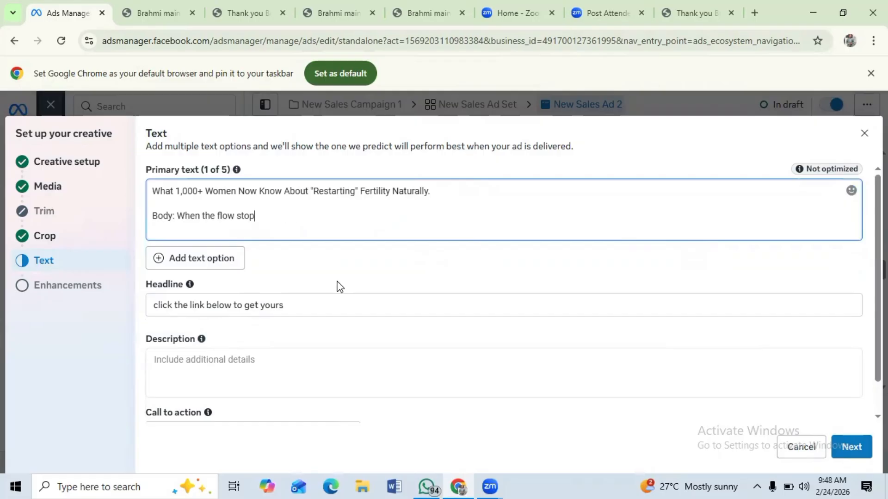
{"action": "key", "text": "BackSpace"}
{"action": "key", "text": "BackSpace"}
{"action": "key", "text": "BackSpace"}
{"action": "key", "text": "BackSpace"}
{"action": "key", "text": "BackSpace"}
{"action": "key", "text": "BackSpace"}
{"action": "key", "text": "BackSpace"}
{"action": "key", "text": "BackSpace"}
{"action": "key", "text": "BackSpace"}
{"action": "key", "text": "BackSpace"}
{"action": "key", "text": "BackSpace"}
{"action": "key", "text": "BackSpace"}
{"action": "key", "text": "BackSpace"}
{"action": "key", "text": "BackSpace"}
{"action": "key", "text": "BackSpace"}
{"action": "key", "text": "BackSpace"}
{"action": "key", "text": "BackSpace"}
{"action": "key", "text": "BackSpace"}
{"action": "key", "text": "BackSpace"}
{"action": "key", "text": "BackSpace"}
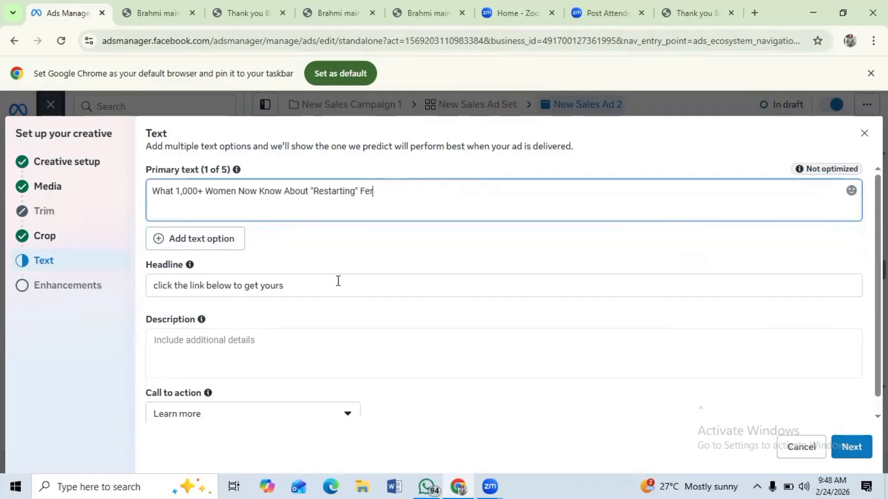
{"action": "key", "text": "BackSpace"}
{"action": "key", "text": "BackSpace"}
{"action": "key", "text": "BackSpace"}
{"action": "key", "text": "BackSpace"}
{"action": "key", "text": "BackSpace"}
{"action": "key", "text": "BackSpace"}
{"action": "key", "text": "BackSpace"}
{"action": "key", "text": "BackSpace"}
{"action": "key", "text": "BackSpace"}
{"action": "key", "text": "BackSpace"}
{"action": "key", "text": "BackSpace"}
{"action": "key", "text": "BackSpace"}
{"action": "key", "text": "BackSpace"}
{"action": "key", "text": "BackSpace"}
{"action": "key", "text": "BackSpace"}
{"action": "key", "text": "BackSpace"}
{"action": "key", "text": "BackSpace"}
{"action": "key", "text": "BackSpace"}
{"action": "key", "text": "BackSpace"}
{"action": "key", "text": "BackSpace"}
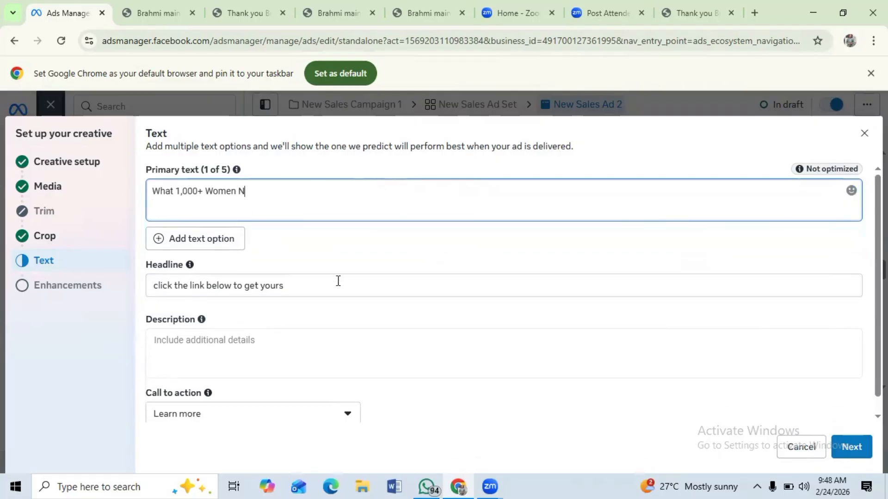
{"action": "key", "text": "BackSpace"}
{"action": "key", "text": "BackSpace"}
{"action": "key", "text": "BackSpace"}
{"action": "key", "text": "BackSpace"}
{"action": "key", "text": "BackSpace"}
{"action": "key", "text": "BackSpace"}
{"action": "key", "text": "BackSpace"}
{"action": "key", "text": "BackSpace"}
{"action": "key", "text": "BackSpace"}
{"action": "key", "text": "BackSpace"}
{"action": "key", "text": "BackSpace"}
{"action": "key", "text": "BackSpace"}
{"action": "key", "text": "BackSpace"}
{"action": "key", "text": "BackSpace"}
{"action": "key", "text": "BackSpace"}
{"action": "key", "text": "BackSpace"}
{"action": "key", "text": "BackSpace"}
{"action": "key", "text": "BackSpace"}
{"action": "key", "text": "BackSpace"}
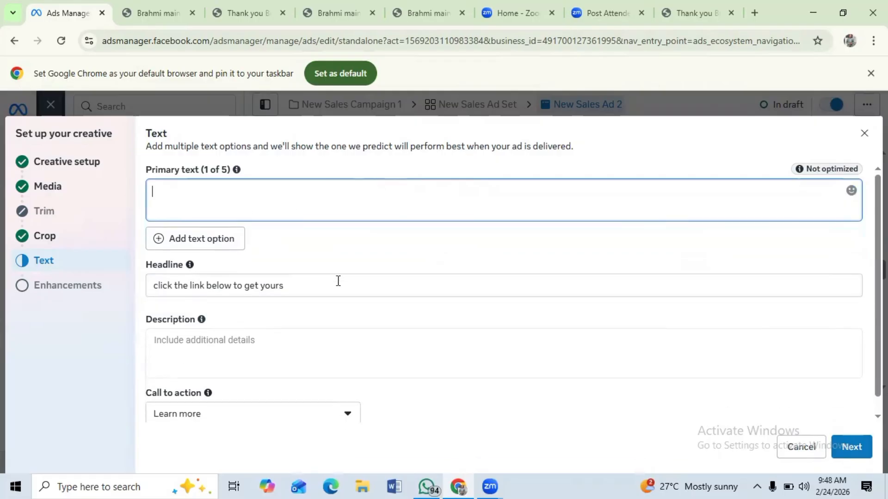
Switch to WhatsApp and copy the MY WORK SHOP ad text from "They said 8 years was too long" through its first [CTA] line.
{"action": "left_click", "coordinate": [457, 484]}
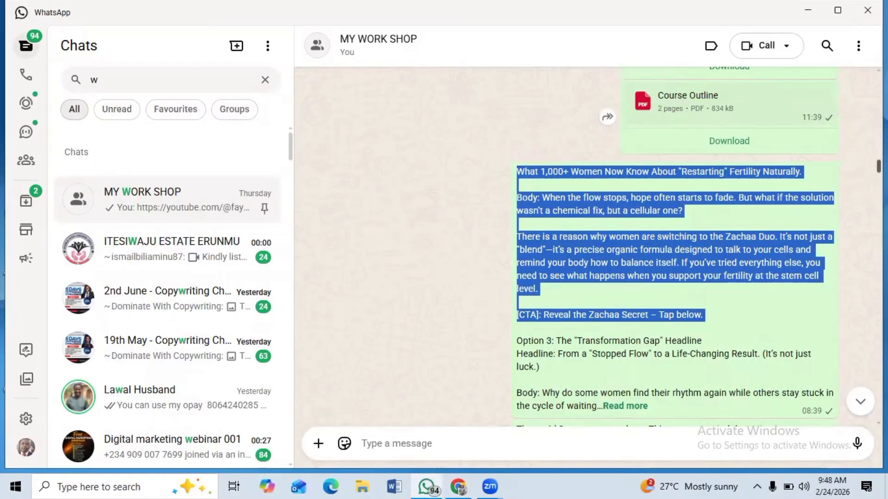
{"action": "scroll", "coordinate": [676, 243], "scroll_direction": "down", "scroll_amount": 5}
{"action": "scroll", "coordinate": [675, 243], "scroll_direction": "up", "scroll_amount": 3}
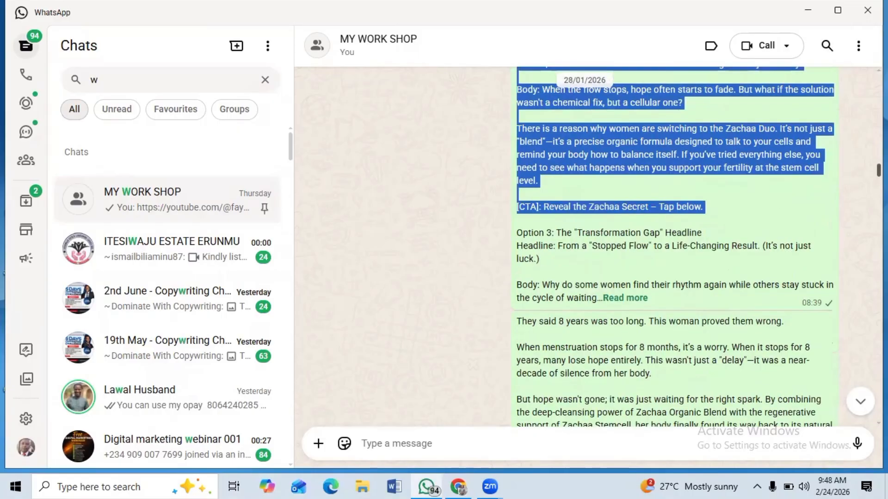
{"action": "scroll", "coordinate": [675, 243], "scroll_direction": "down", "scroll_amount": 1}
{"action": "scroll", "coordinate": [601, 243], "scroll_direction": "down", "scroll_amount": 2}
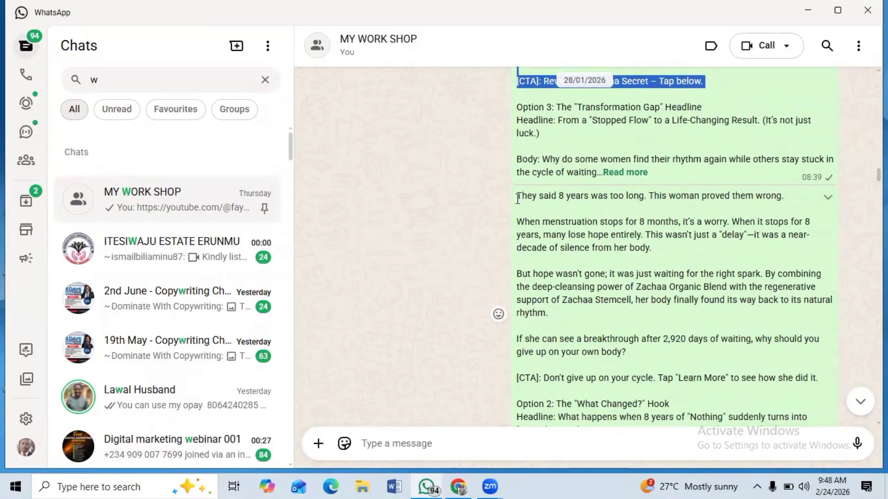
{"action": "left_click_drag", "start_coordinate": [518, 195], "coordinate": [819, 375]}
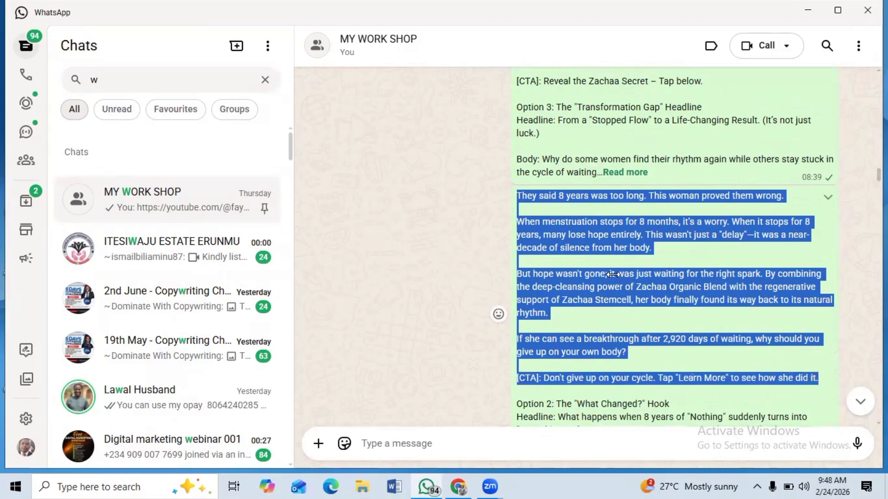
{"action": "right_click", "coordinate": [613, 275]}
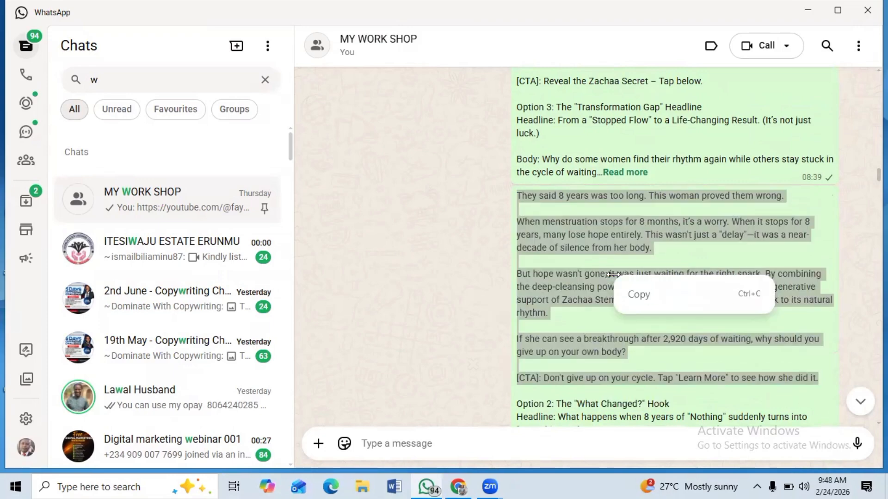
{"action": "left_click", "coordinate": [639, 296]}
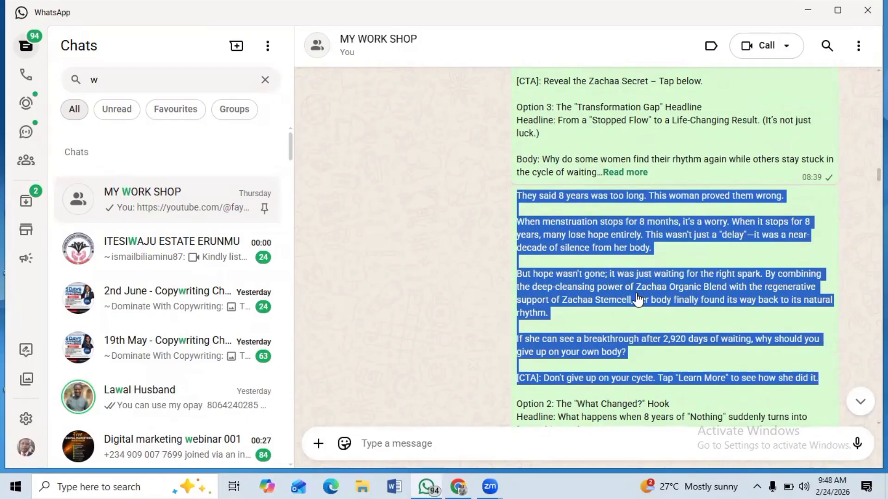
Return to Ads Manager in Chrome and paste the copied "They said 8 years was too long" text as the ad's primary text.
{"action": "left_click", "coordinate": [458, 485]}
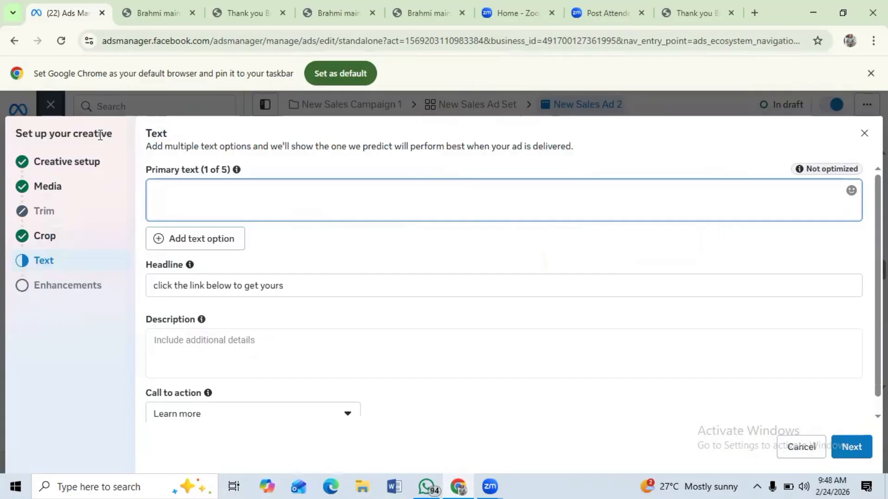
{"action": "right_click", "coordinate": [153, 189]}
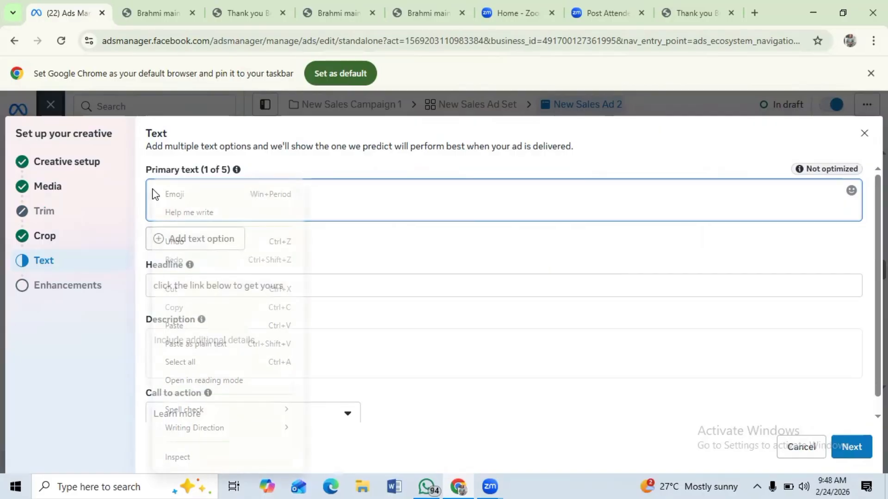
{"action": "left_click", "coordinate": [173, 326]}
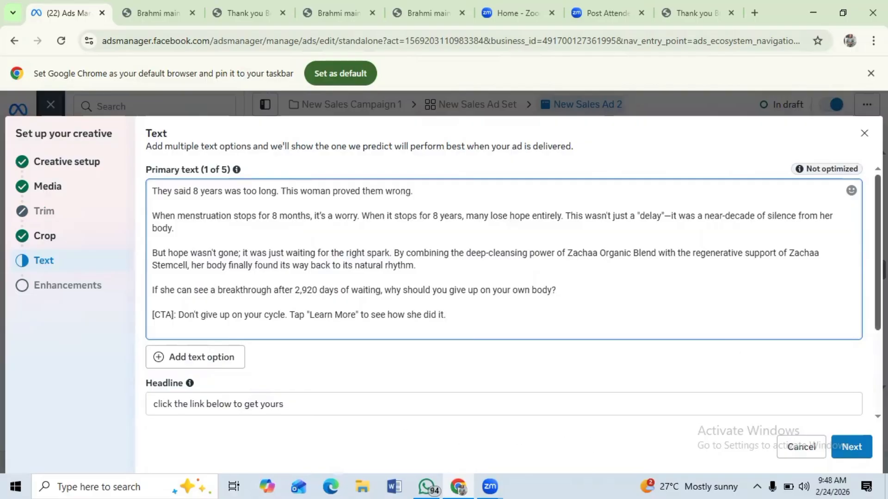
Keep the existing headline and Learn more call to action, and finish the creative setup with Show highlights left off.
{"action": "left_click", "coordinate": [877, 273]}
{"action": "left_click_drag", "start_coordinate": [878, 273], "coordinate": [878, 355]}
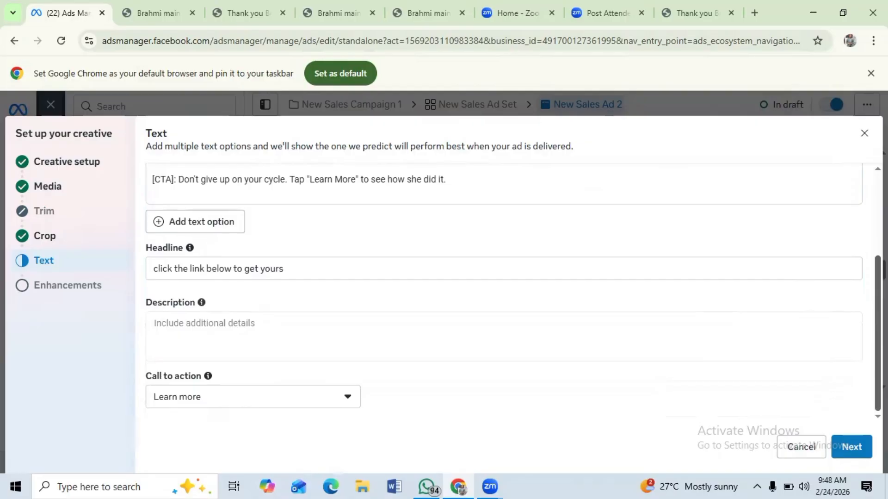
{"action": "left_click", "coordinate": [850, 451]}
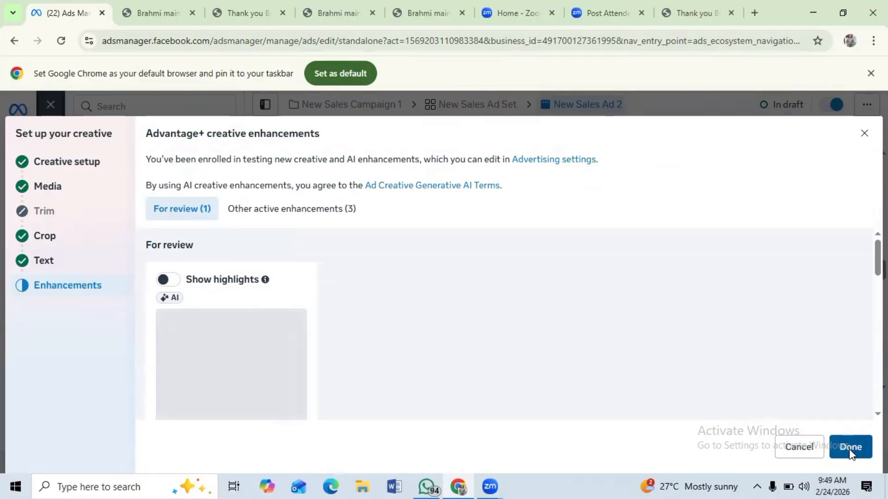
{"action": "left_click", "coordinate": [851, 454]}
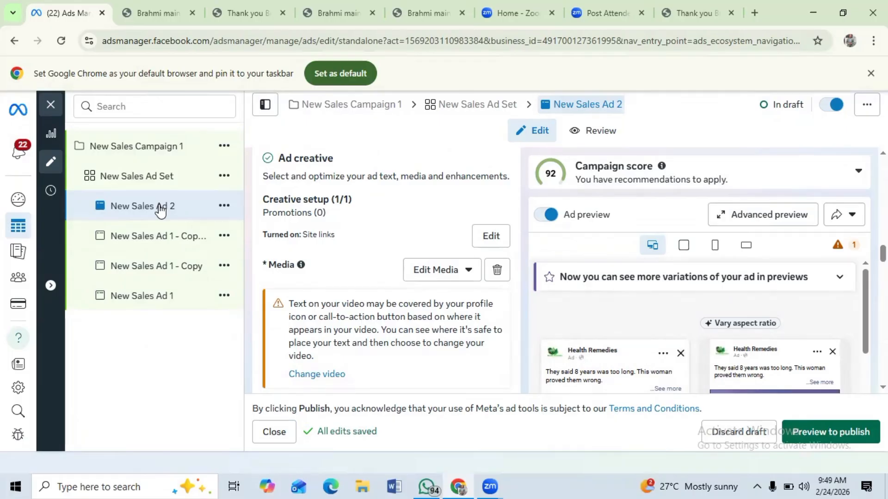
Review the creative and format settings of New Sales Ad 1, then open the New Sales Campaign 1 settings.
{"action": "left_click", "coordinate": [158, 297]}
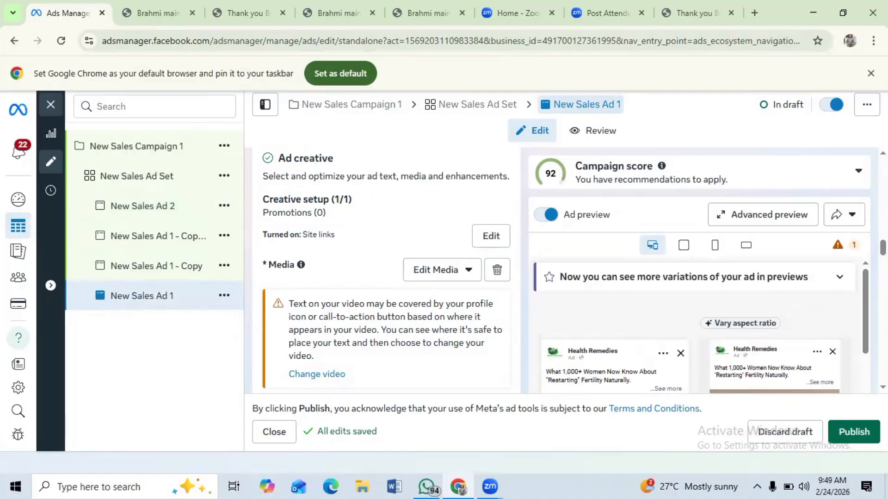
{"action": "scroll", "coordinate": [386, 268], "scroll_direction": "down", "scroll_amount": 10}
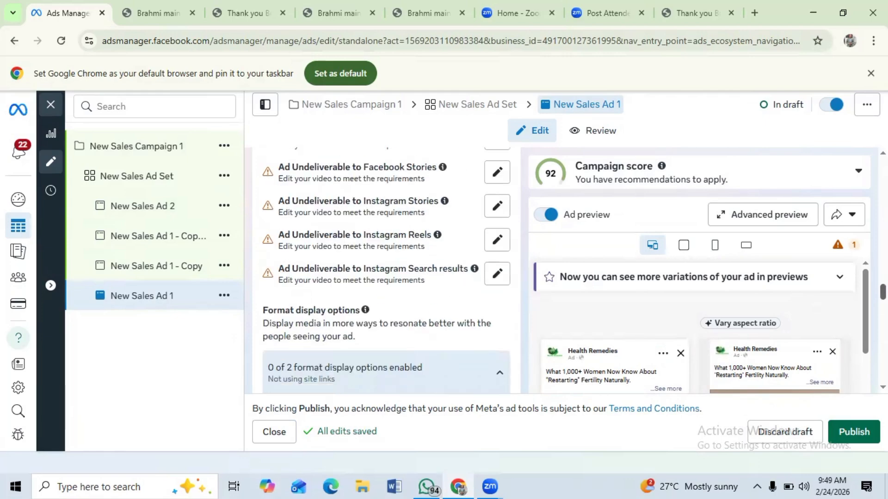
{"action": "scroll", "coordinate": [386, 268], "scroll_direction": "up", "scroll_amount": 20}
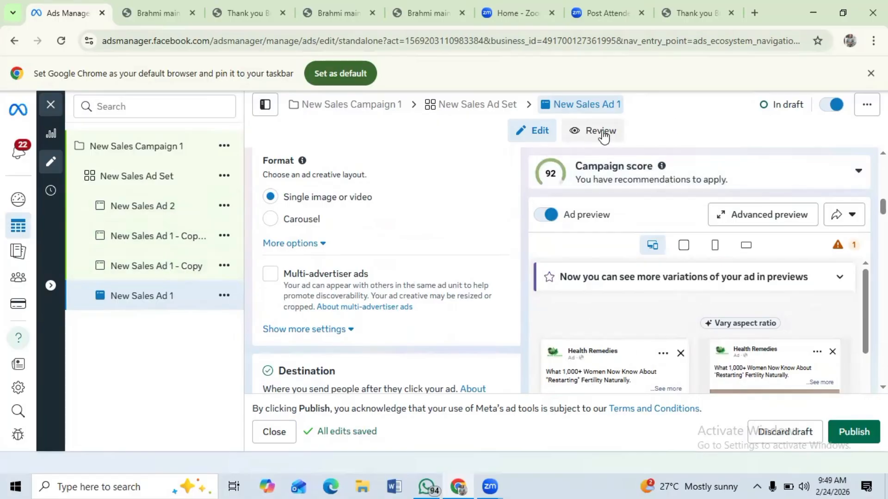
{"action": "left_click", "coordinate": [327, 106]}
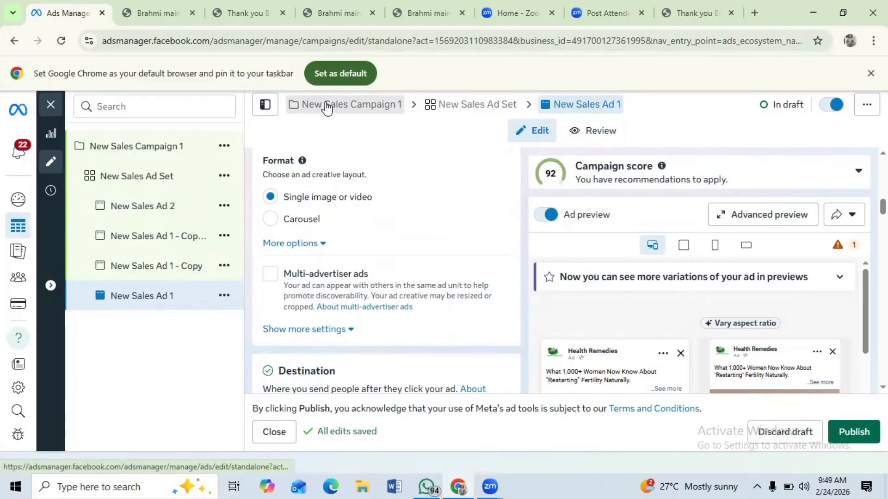